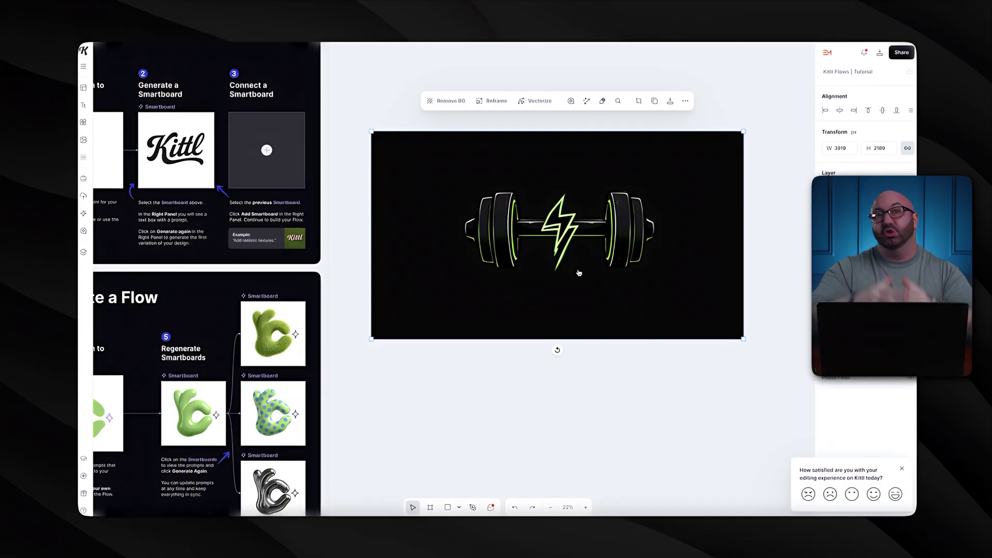
Step: Examine the neon green dumbbell logo up close, including its plates, bar and central lightning bolt
{"action": "scroll", "coordinate": [578, 273], "scroll_direction": "up", "scroll_amount": 5}
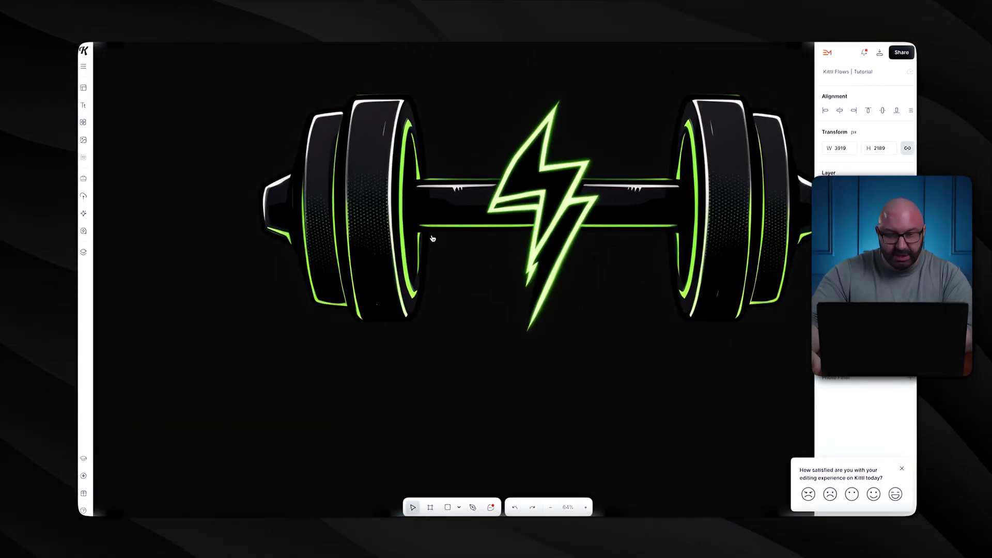
{"action": "scroll", "coordinate": [403, 232], "scroll_direction": "up", "scroll_amount": 3}
{"action": "scroll", "coordinate": [354, 199], "scroll_direction": "right", "scroll_amount": 5}
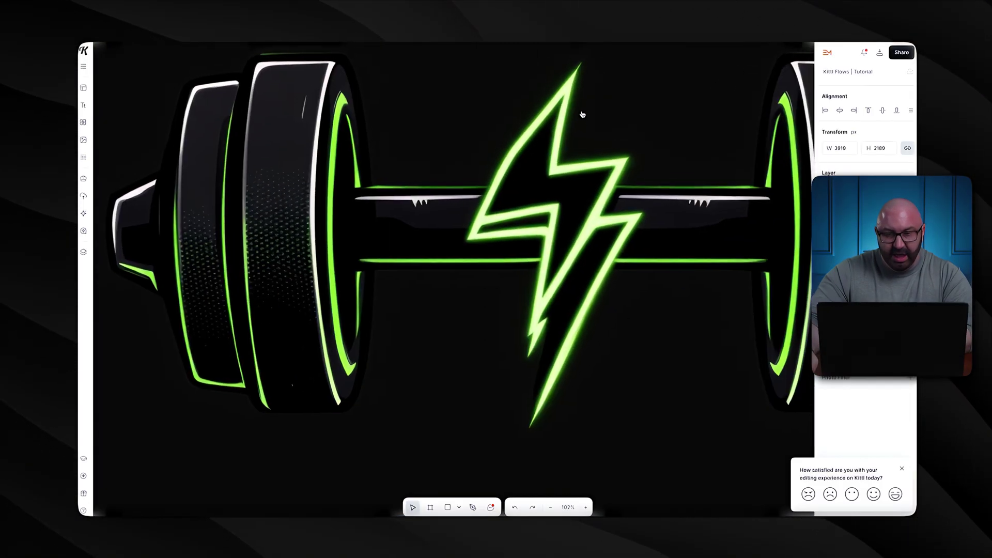
{"action": "scroll", "coordinate": [529, 226], "scroll_direction": "down", "scroll_amount": 5}
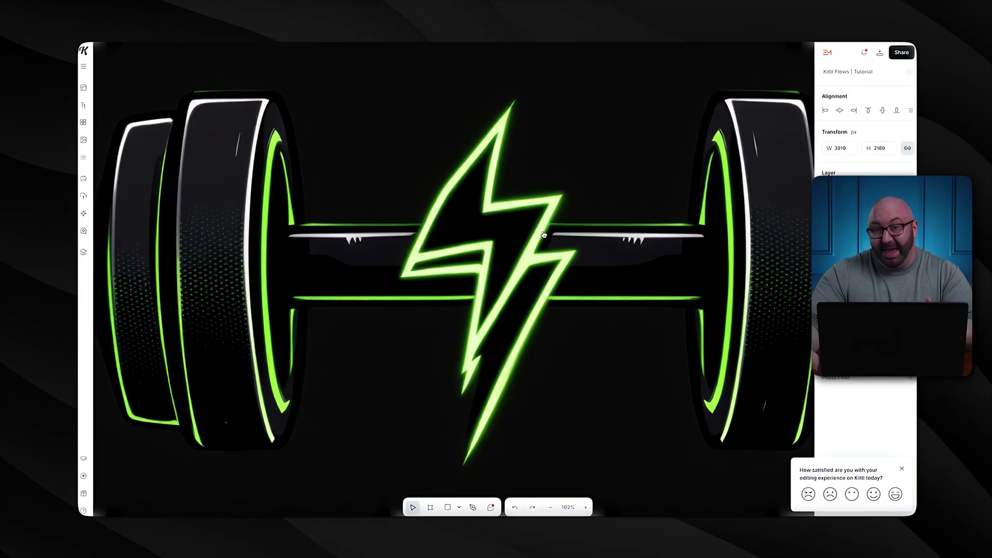
{"action": "key", "text": "shift+2"}
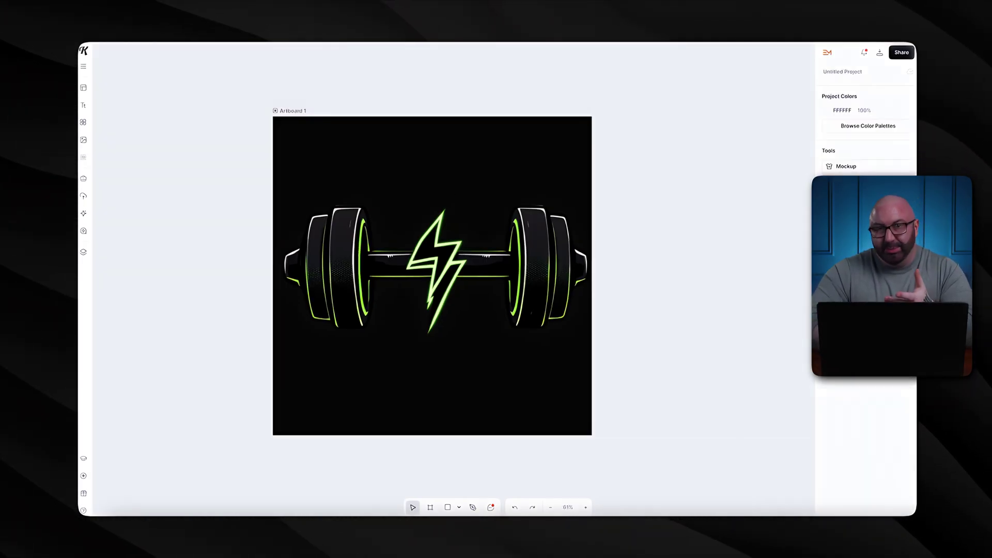
Step: Add a connected Smartboard to Artboard 1 and move it farther away, slightly higher than the artboard
{"action": "left_click", "coordinate": [276, 110]}
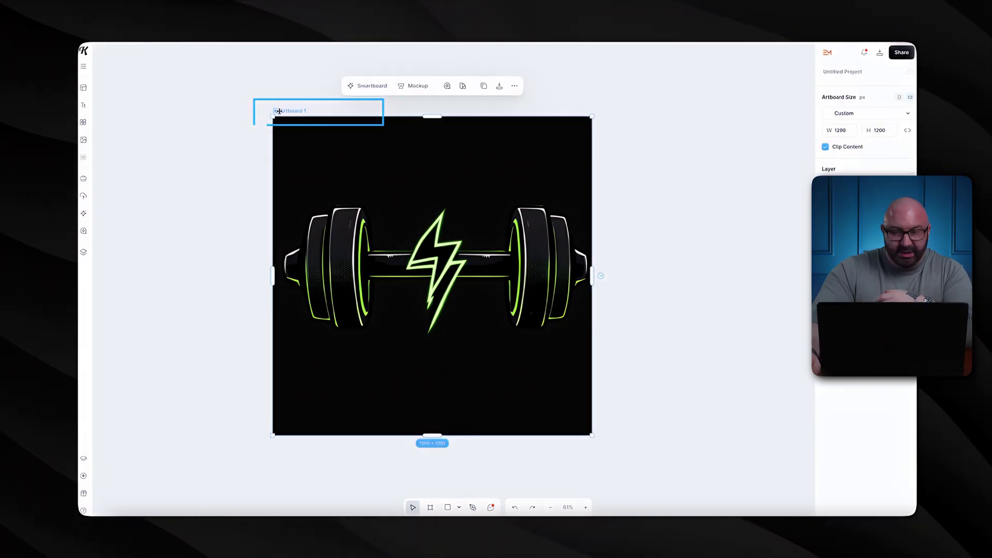
{"action": "left_click", "coordinate": [368, 87]}
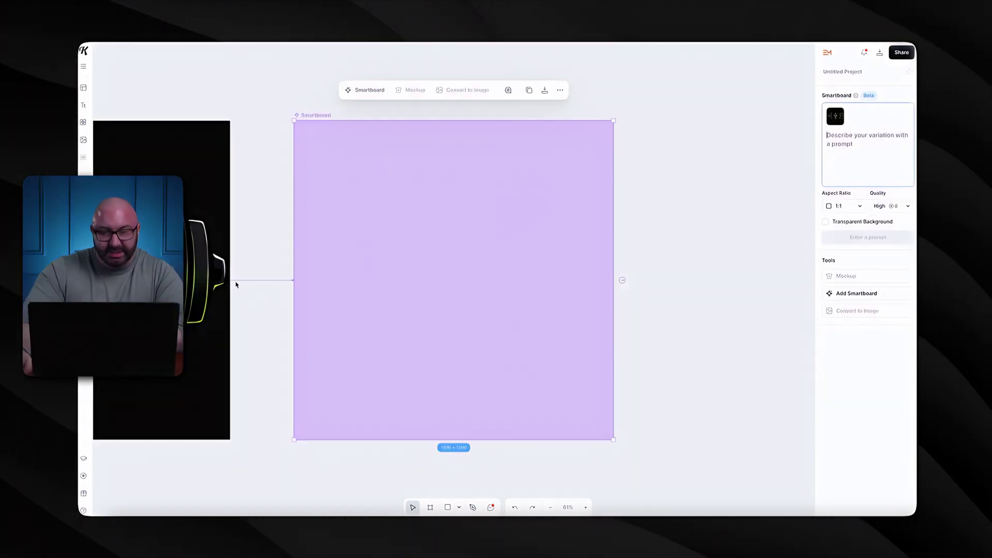
{"action": "left_click_drag", "start_coordinate": [385, 286], "coordinate": [443, 218]}
{"action": "scroll", "coordinate": [193, 267], "scroll_direction": "left", "scroll_amount": 2}
{"action": "scroll", "coordinate": [194, 267], "scroll_direction": "up", "scroll_amount": 1}
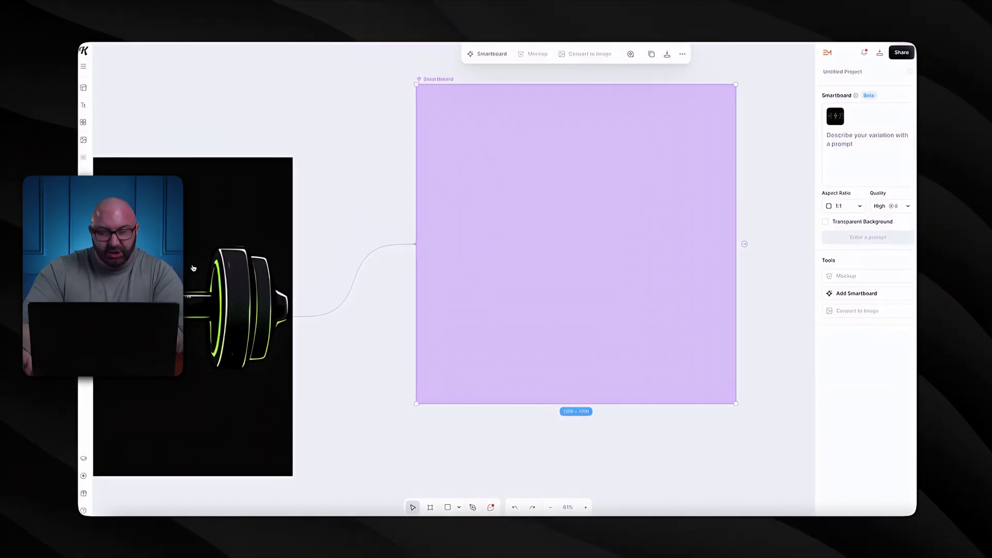
Step: Generate the Smartboard's variation with the prompt "make this logo into one solid color."
{"action": "left_click", "coordinate": [857, 151]}
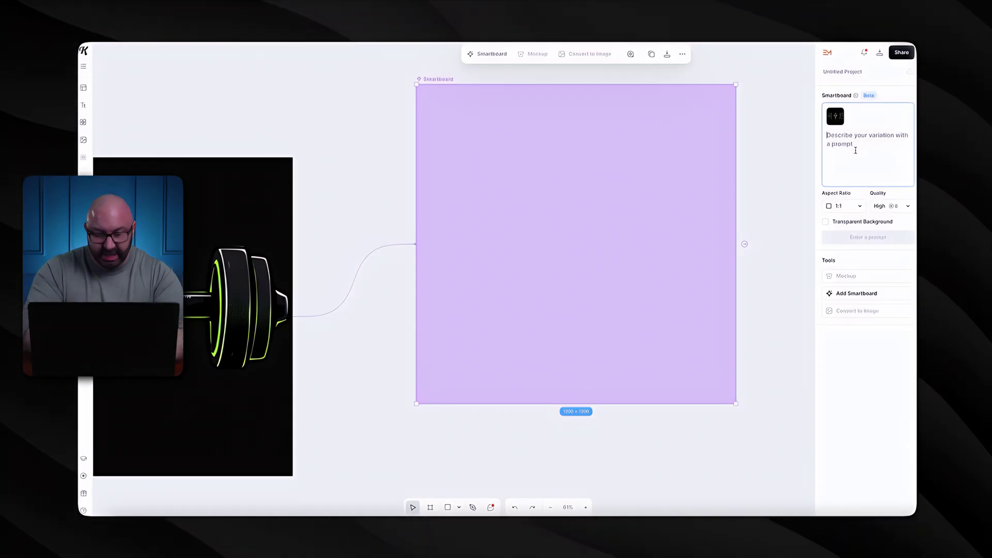
{"action": "type", "text": "make this logo "}
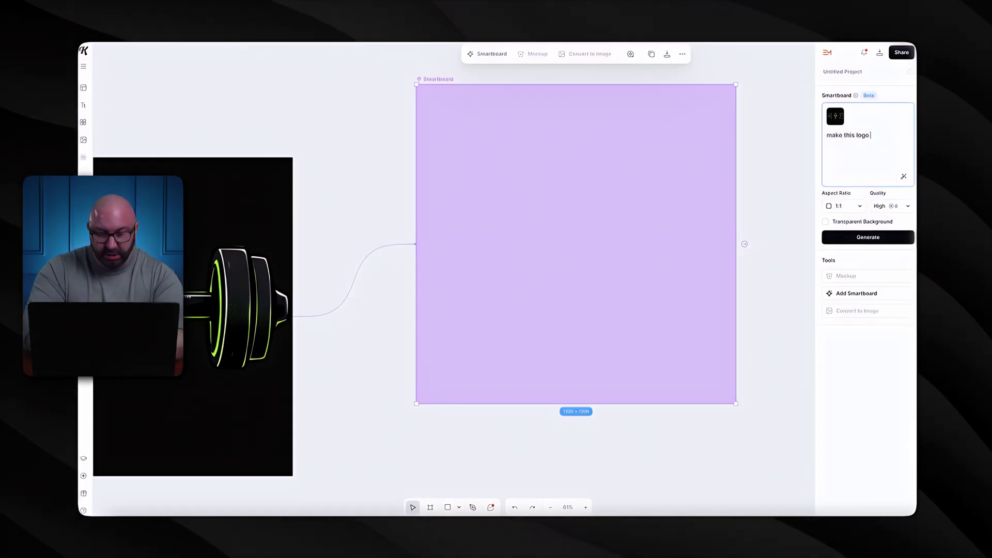
{"action": "type", "text": "into one solid color."}
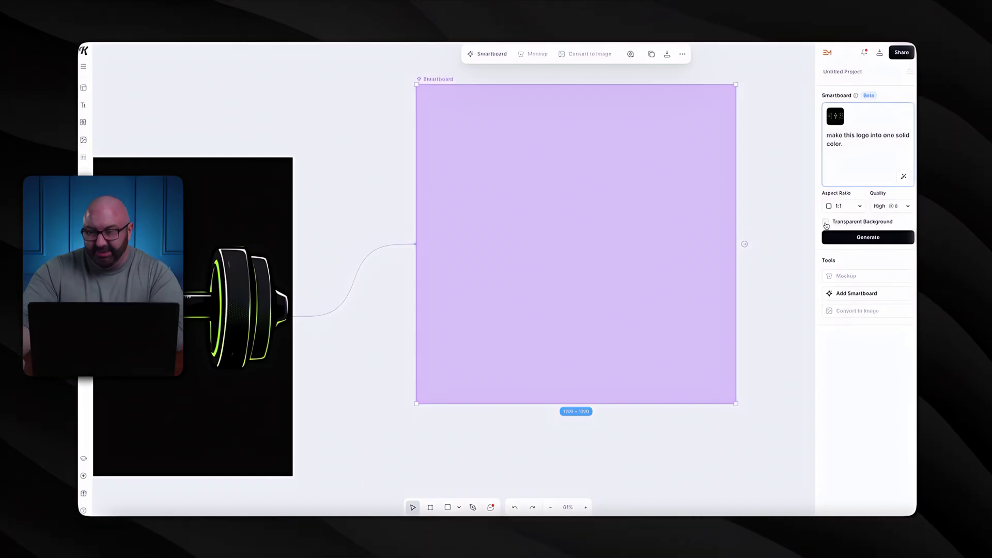
{"action": "left_click", "coordinate": [861, 221]}
{"action": "left_click", "coordinate": [860, 236]}
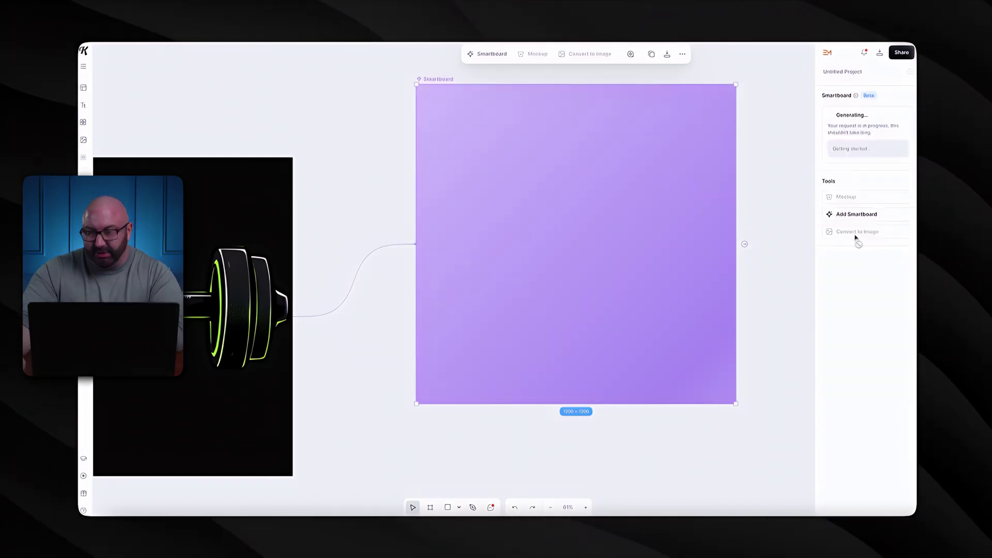
Step: Move the generating Smartboard well above the level of Artboard 1
{"action": "scroll", "coordinate": [720, 191], "scroll_direction": "up", "scroll_amount": 2}
{"action": "scroll", "coordinate": [720, 192], "scroll_direction": "right", "scroll_amount": 2}
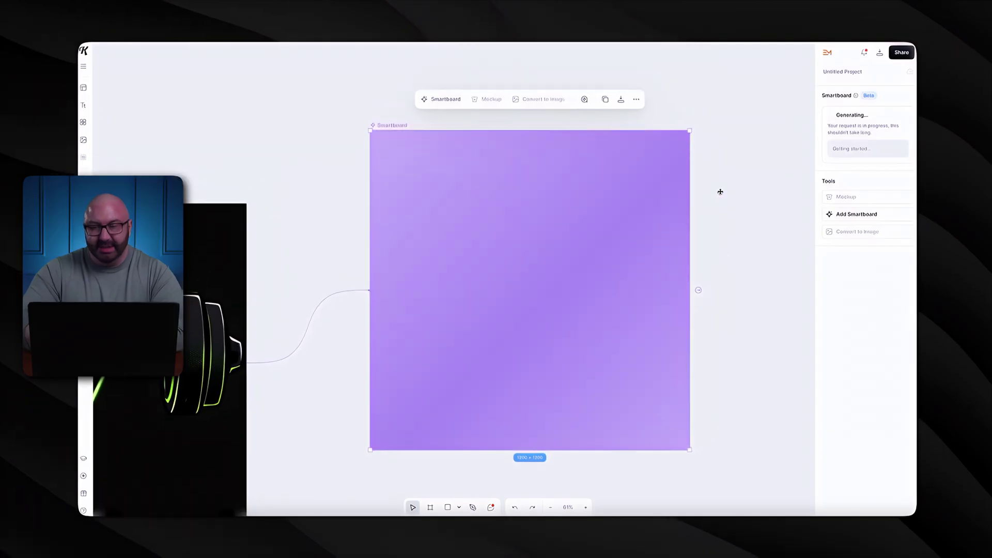
{"action": "left_click_drag", "start_coordinate": [598, 269], "coordinate": [582, 66]}
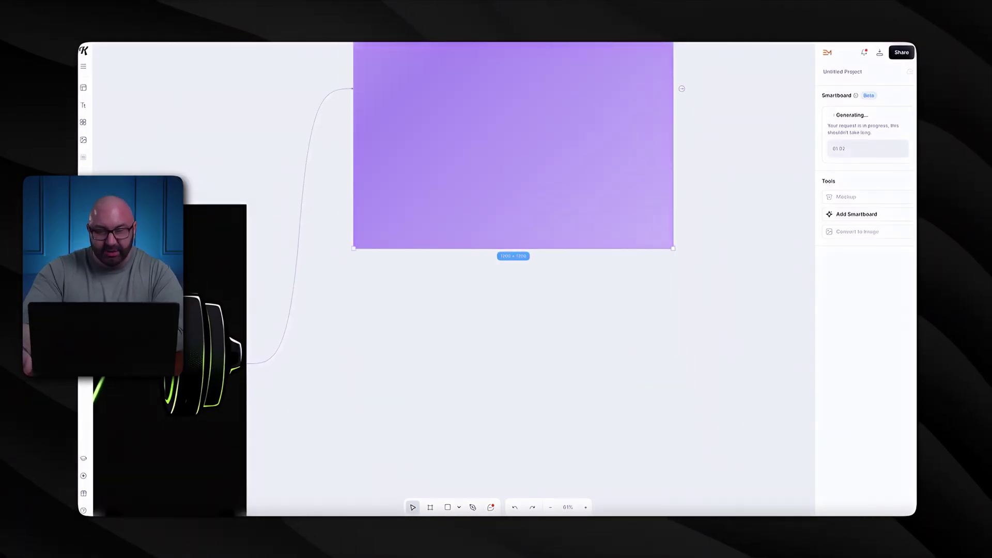
Step: Add a second Smartboard connected to Artboard 1 and place it below the first one
{"action": "scroll", "coordinate": [296, 276], "scroll_direction": "down", "scroll_amount": 5}
{"action": "left_click", "coordinate": [232, 290]}
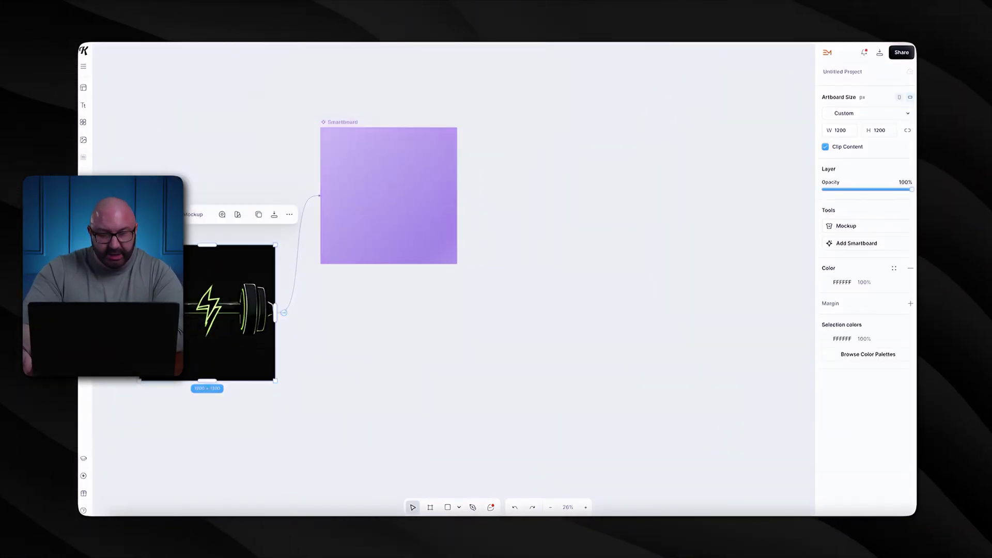
{"action": "left_click", "coordinate": [283, 313]}
{"action": "left_click_drag", "start_coordinate": [432, 270], "coordinate": [432, 286]}
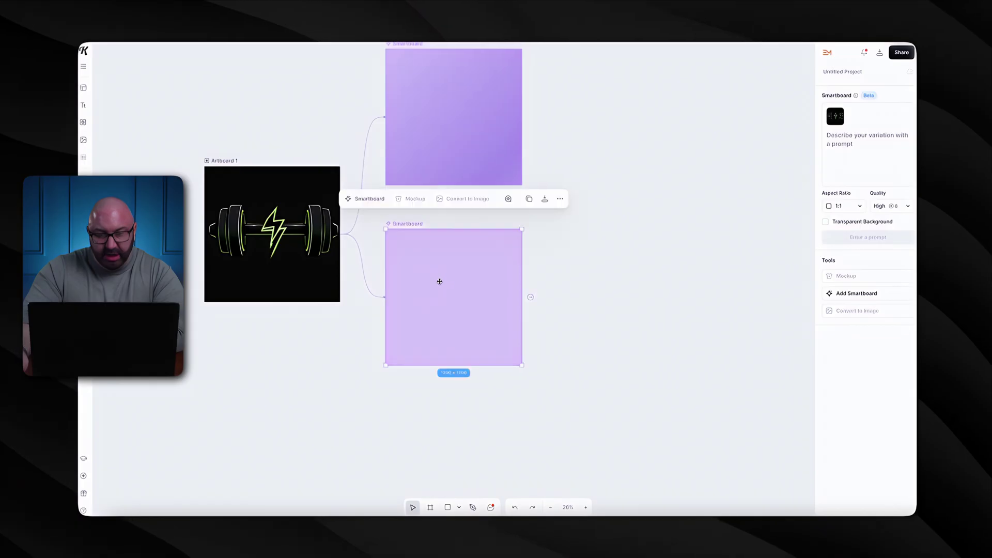
Step: Prompt the second Smartboard: "I want to add text over the logo. Add UNLEASH THE on the top and BEAST on the bottom"
{"action": "left_click", "coordinate": [853, 145]}
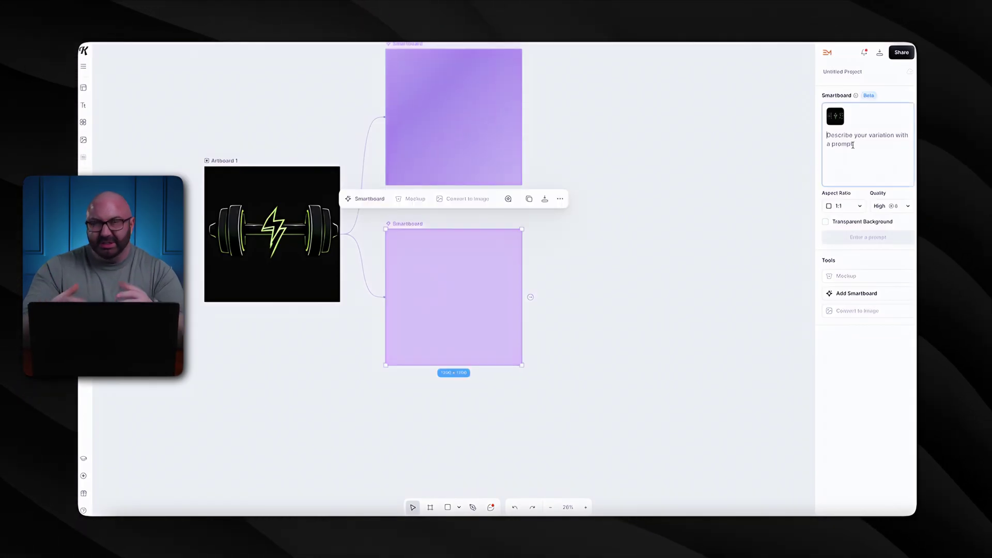
{"action": "type", "text": "I wa"}
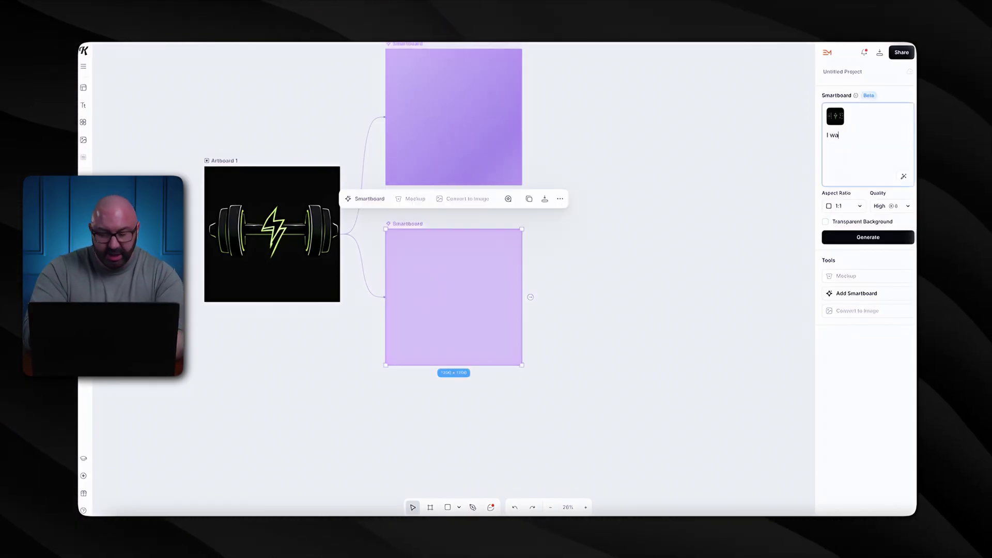
{"action": "type", "text": "nt to add text "}
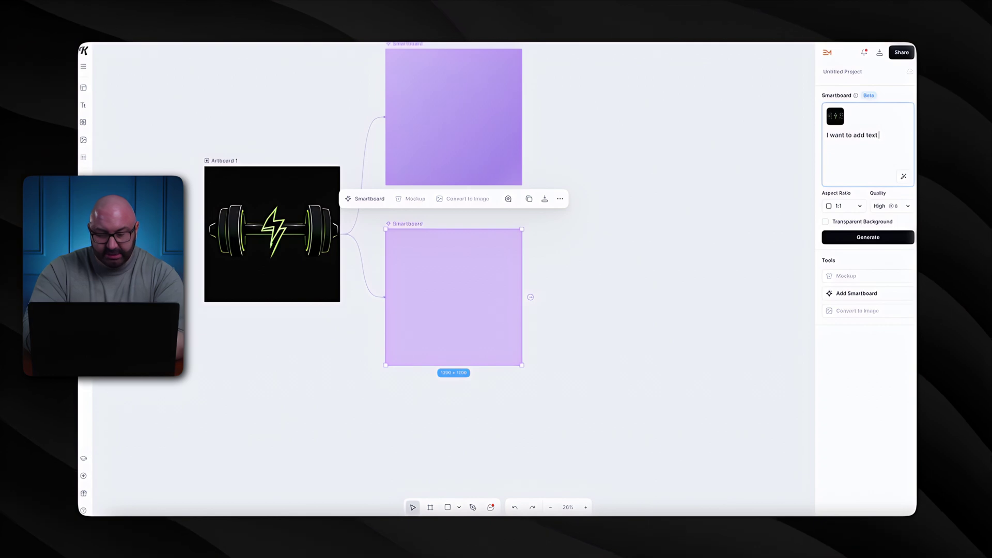
{"action": "type", "text": "over the logo. Add "}
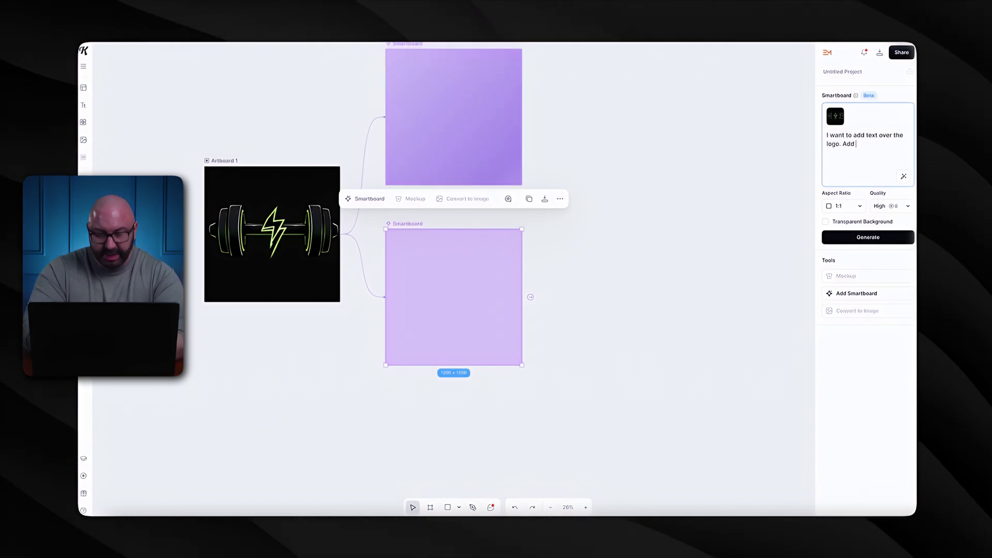
{"action": "type", "text": "UNLEASH THE"}
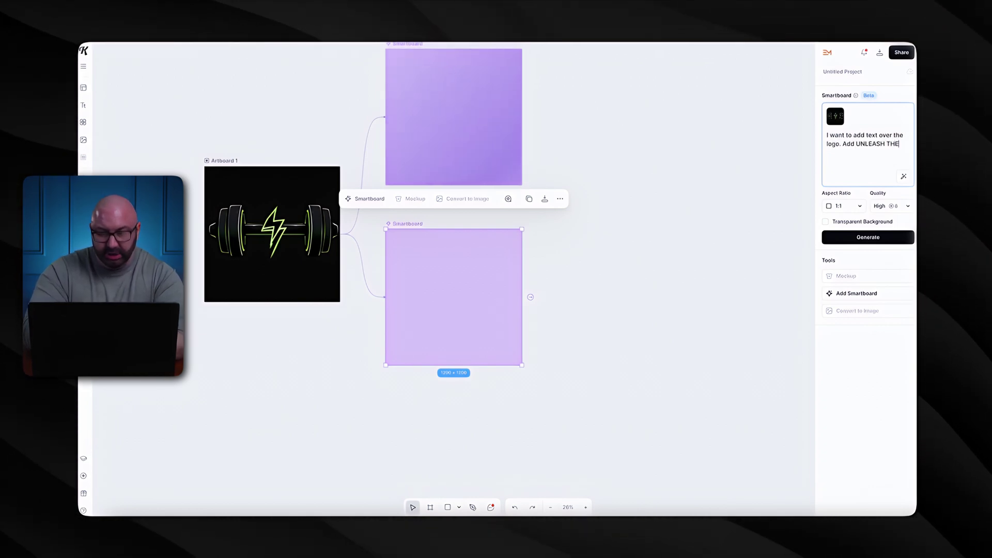
{"action": "type", "text": " on tthe top and BEAST on "}
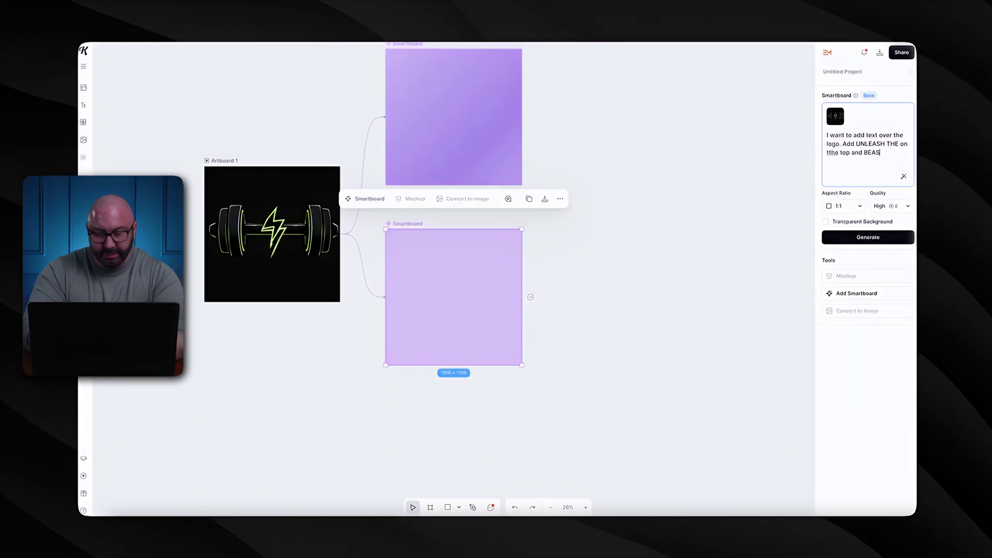
{"action": "type", "text": "the botto"}
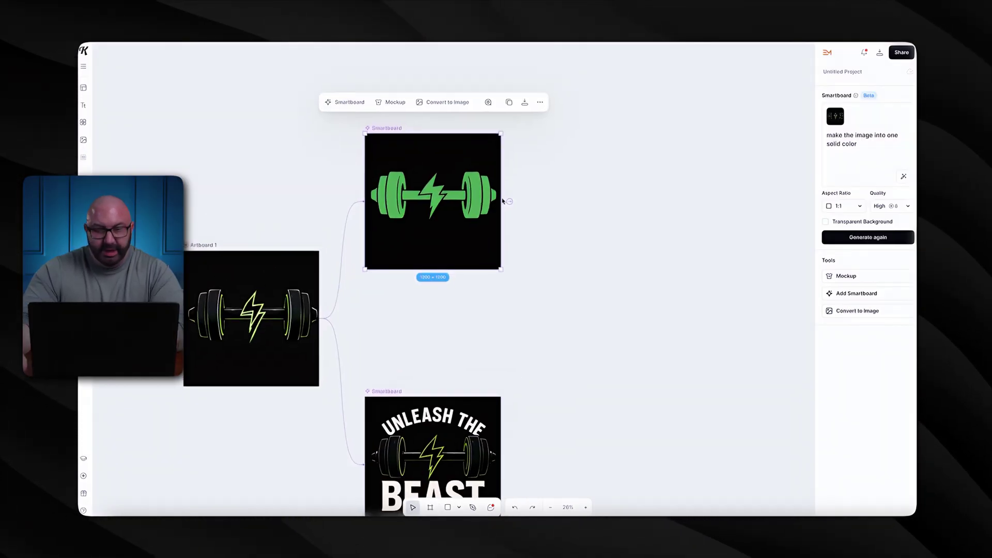
Step: Add a third Smartboard connected to Artboard 1
{"action": "scroll", "coordinate": [438, 223], "scroll_direction": "down", "scroll_amount": 3}
{"action": "scroll", "coordinate": [419, 224], "scroll_direction": "left", "scroll_amount": 1}
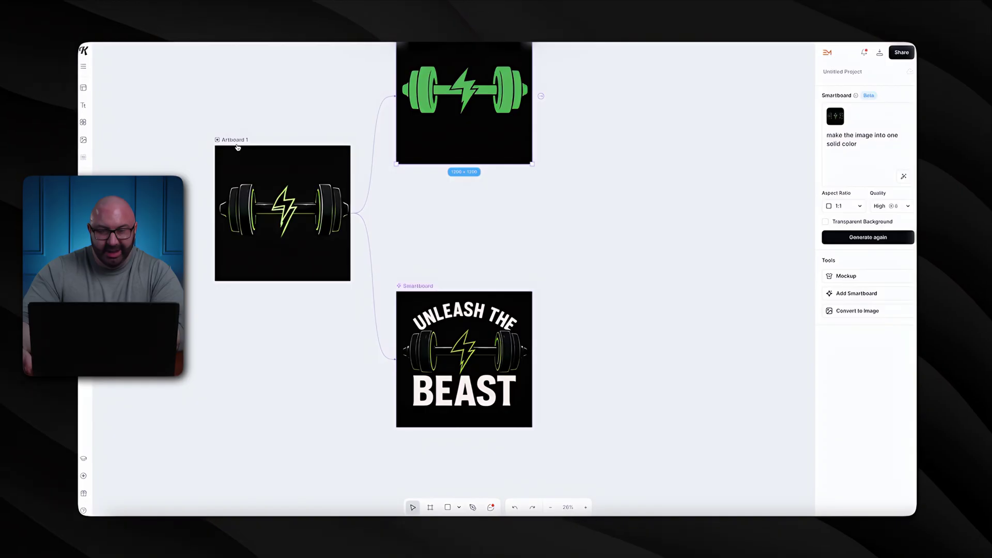
{"action": "left_click", "coordinate": [217, 139]}
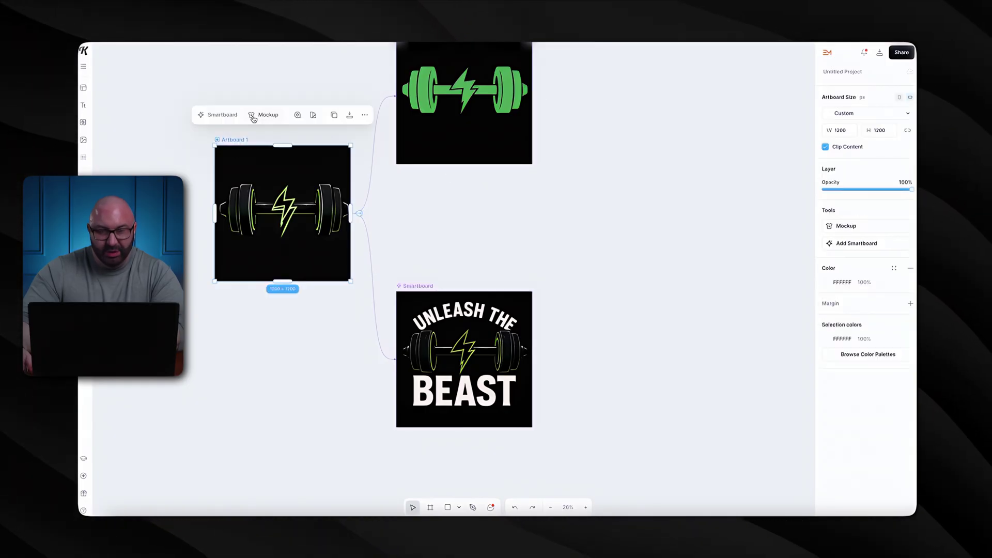
{"action": "left_click", "coordinate": [210, 113]}
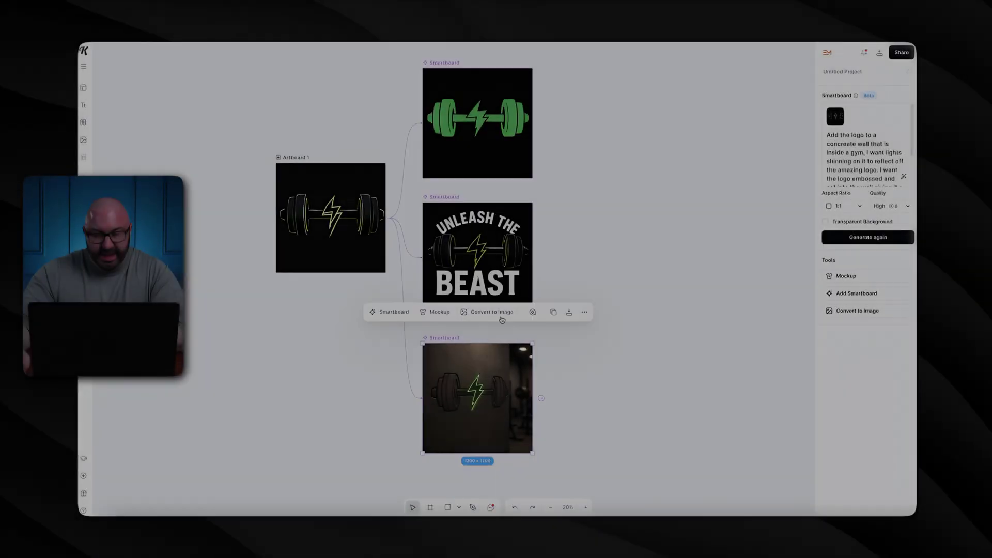
Step: Examine the generated concrete gym wall version of the logo up close and compare it with the UNLEASH THE BEAST design
{"action": "scroll", "coordinate": [502, 320], "scroll_direction": "up", "scroll_amount": 10}
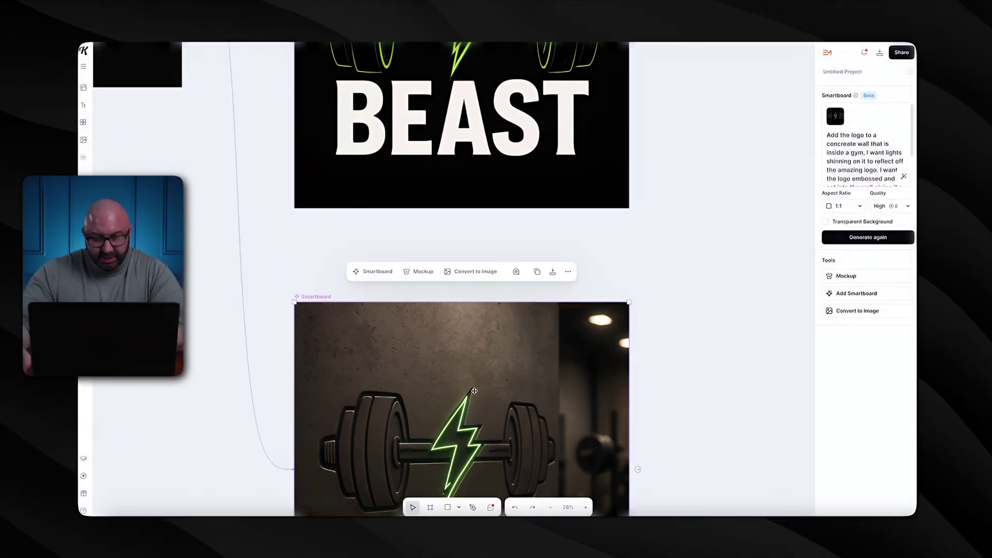
{"action": "scroll", "coordinate": [474, 391], "scroll_direction": "up", "scroll_amount": 3}
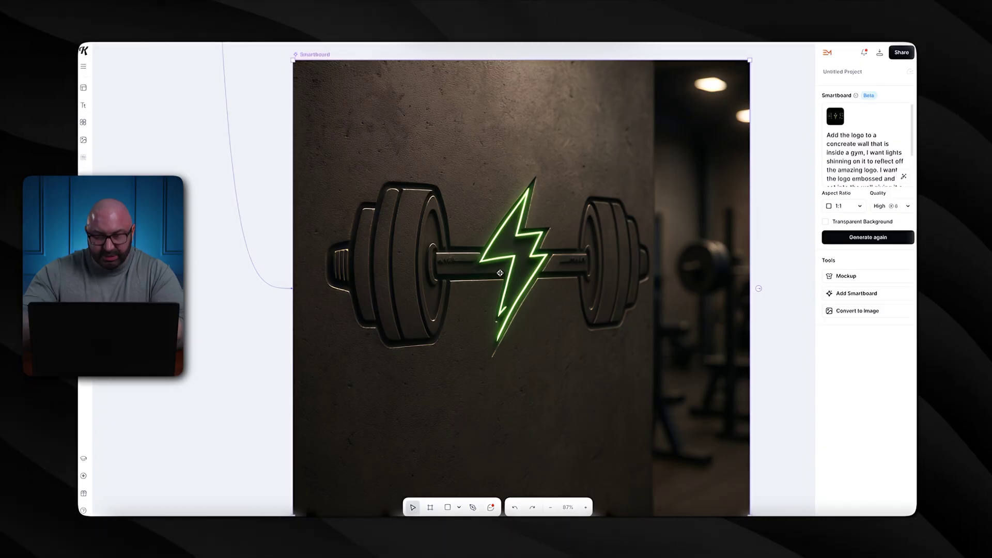
{"action": "left_click", "coordinate": [514, 342]}
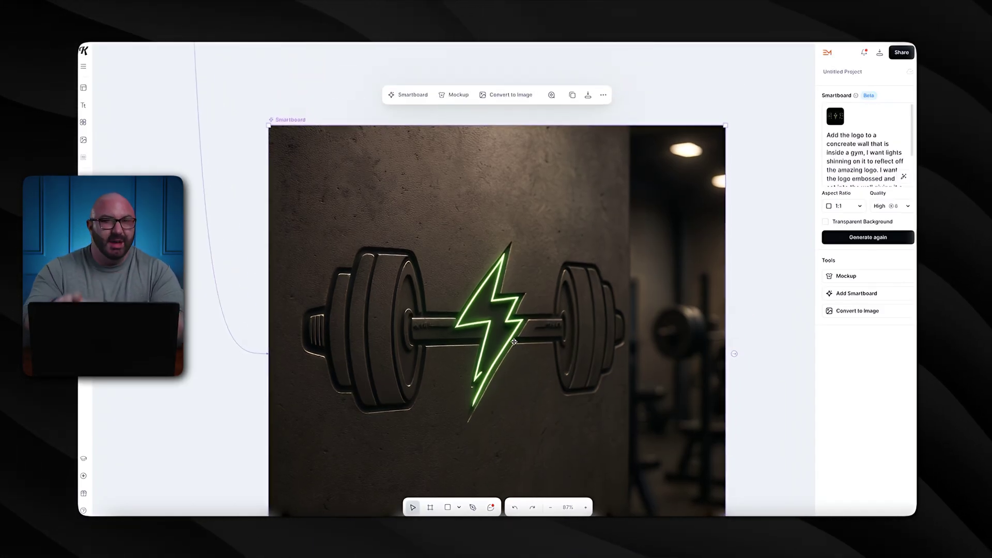
{"action": "scroll", "coordinate": [514, 342], "scroll_direction": "down", "scroll_amount": 10}
{"action": "scroll", "coordinate": [491, 185], "scroll_direction": "up", "scroll_amount": 3}
{"action": "scroll", "coordinate": [452, 218], "scroll_direction": "right", "scroll_amount": 2}
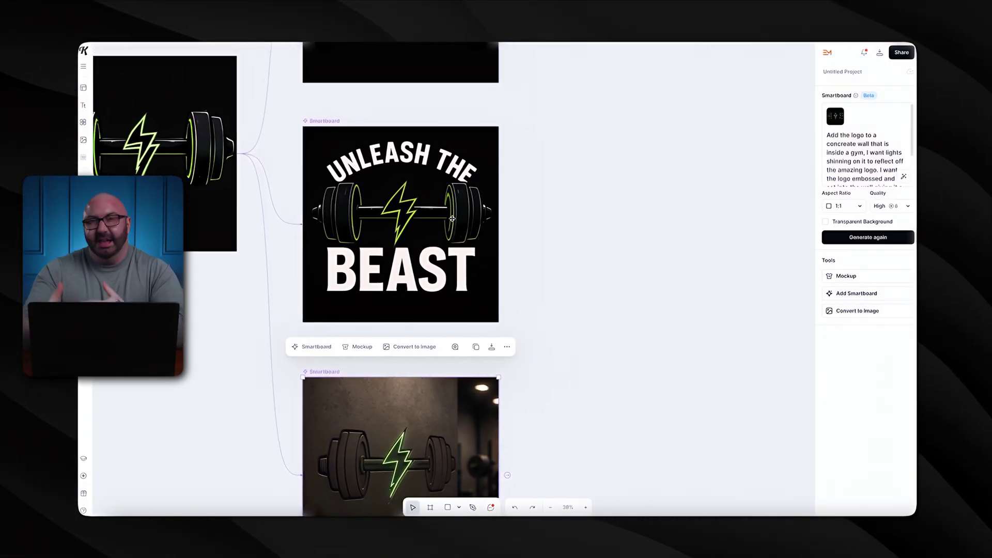
{"action": "scroll", "coordinate": [452, 219], "scroll_direction": "right", "scroll_amount": 3}
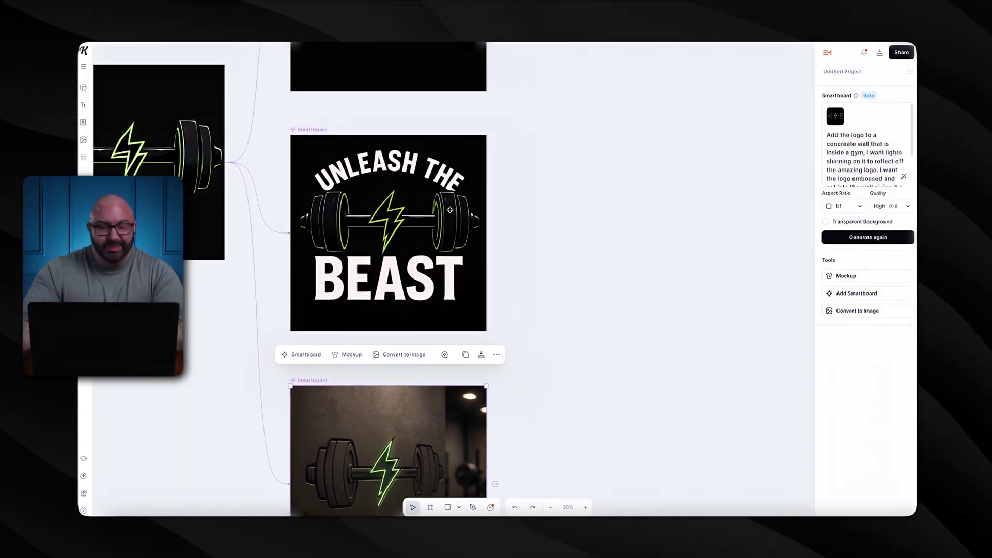
Step: Add a Smartboard connected to the UNLEASH THE BEAST design and place it to the right, slightly above that design
{"action": "scroll", "coordinate": [408, 219], "scroll_direction": "down", "scroll_amount": 3}
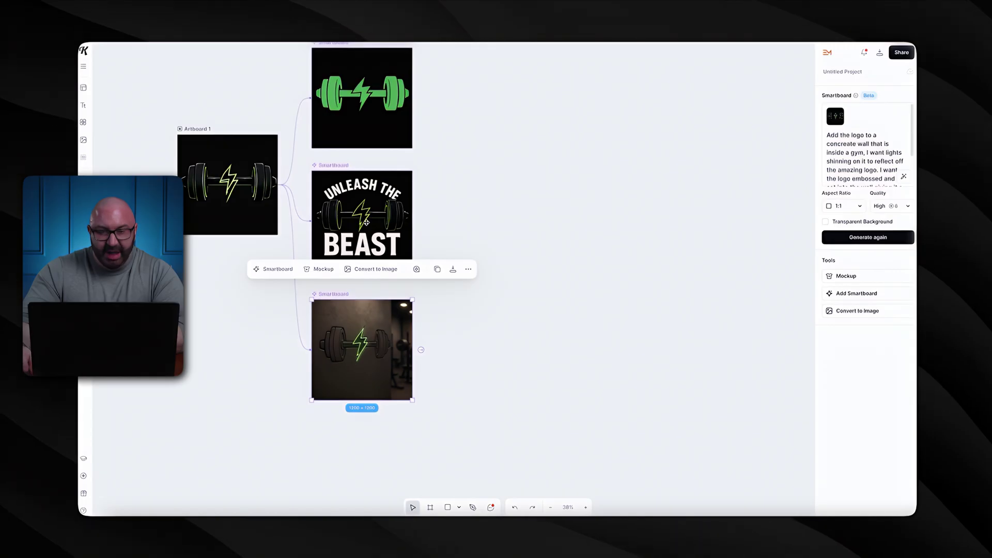
{"action": "left_click", "coordinate": [349, 239]}
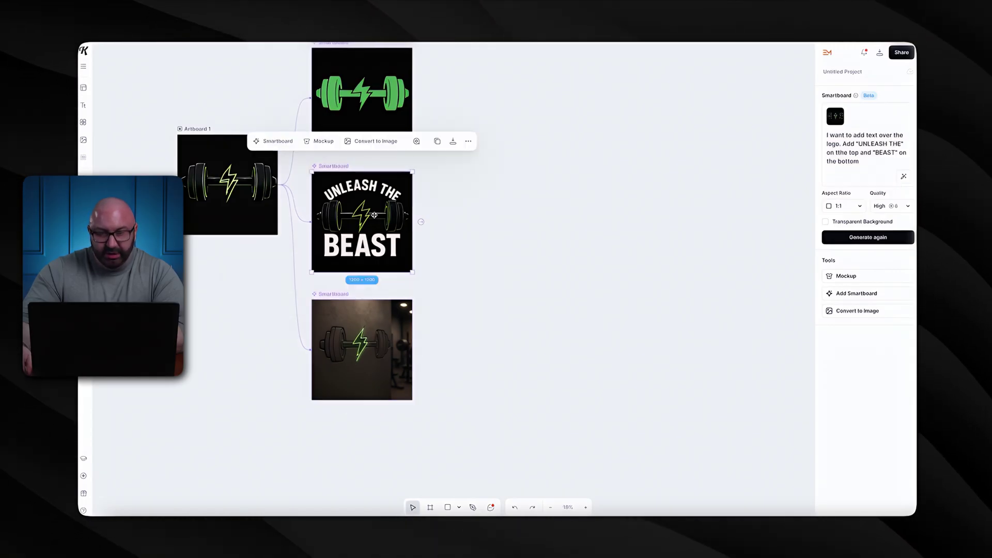
{"action": "left_click", "coordinate": [292, 142]}
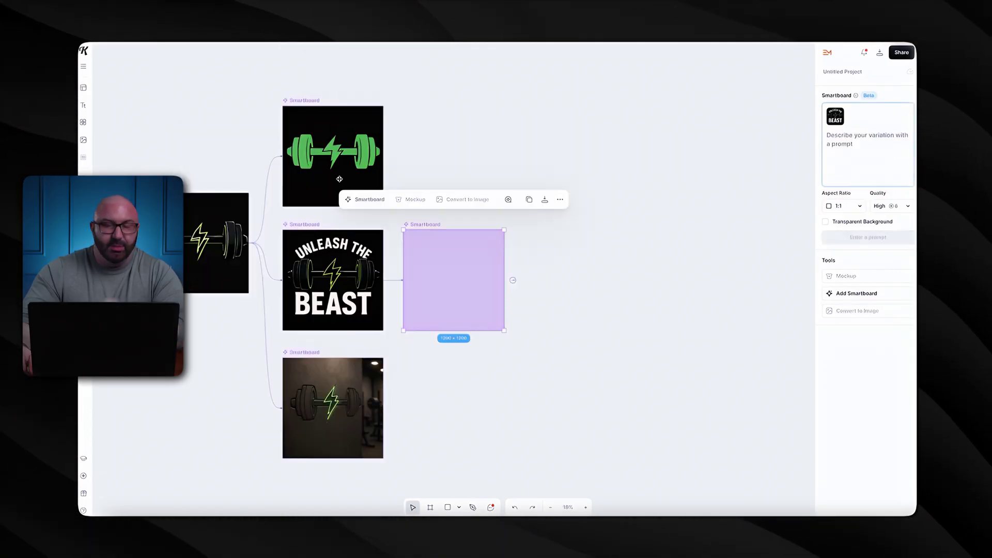
{"action": "left_click_drag", "start_coordinate": [414, 261], "coordinate": [479, 136]}
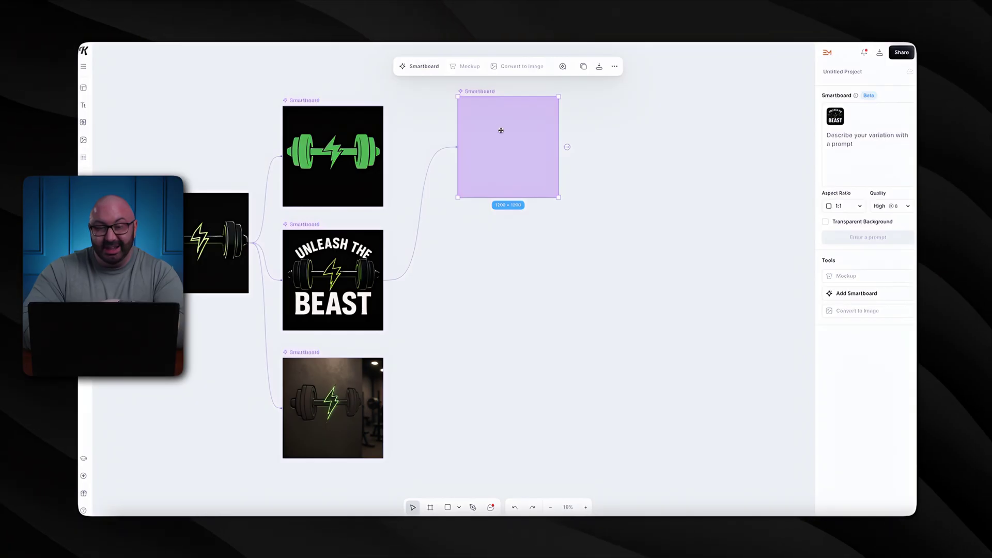
{"action": "left_click_drag", "start_coordinate": [492, 156], "coordinate": [513, 227]}
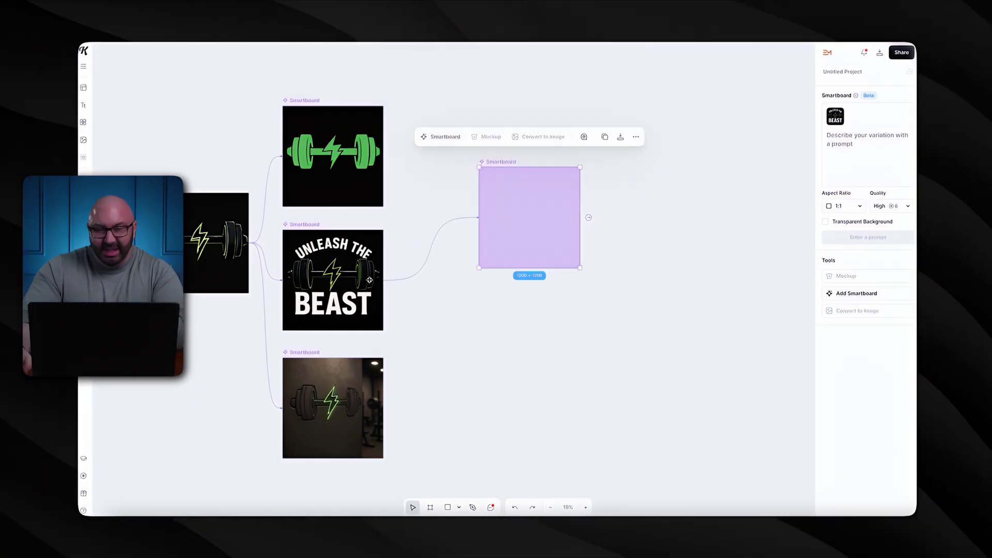
Step: Prompt the empty Smartboard connected to the UNLEASH THE BEAST design with "convert this to an embroidered logo" and generate it
{"action": "left_click", "coordinate": [844, 143]}
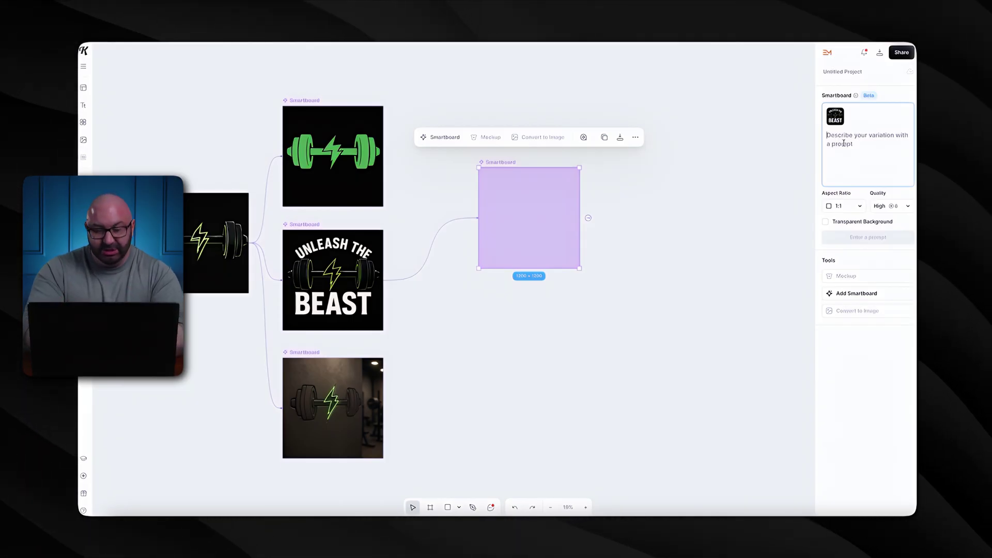
{"action": "type", "text": "convert this to"}
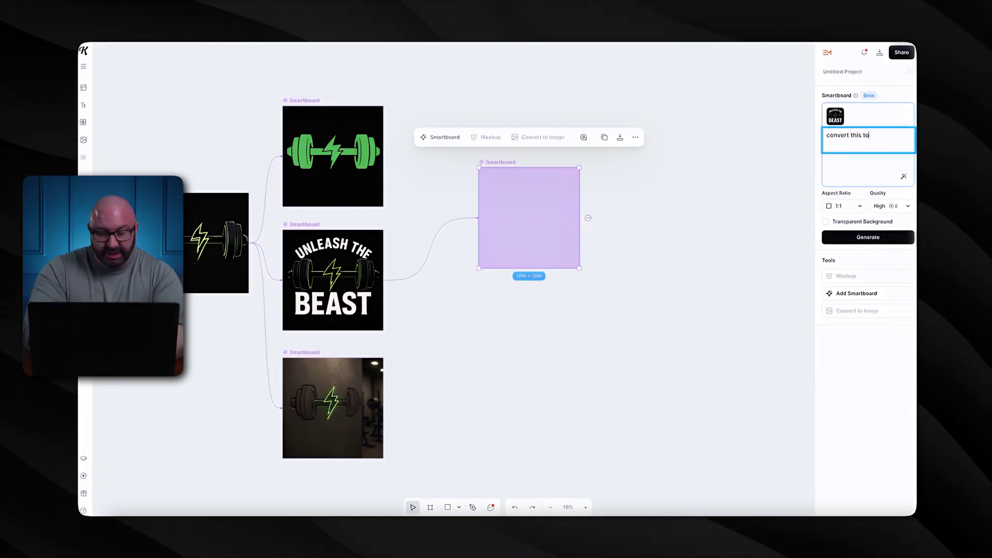
{"action": "type", "text": " an embroide"}
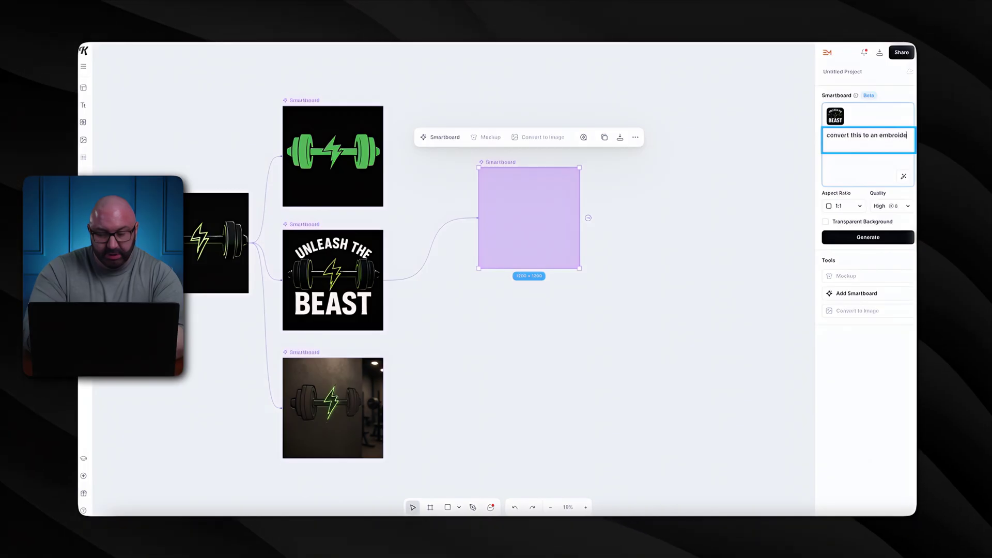
{"action": "type", "text": "red logo"}
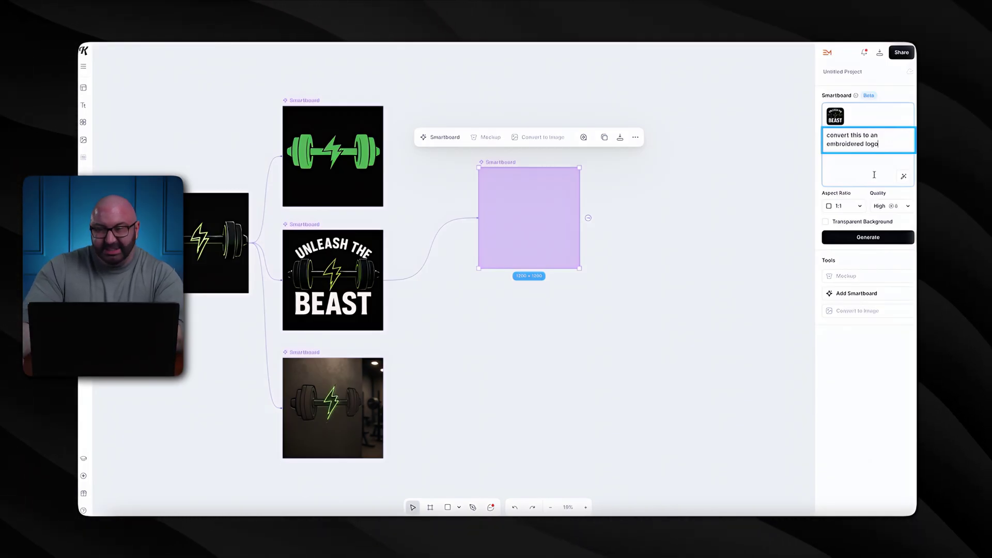
{"action": "left_click", "coordinate": [860, 238]}
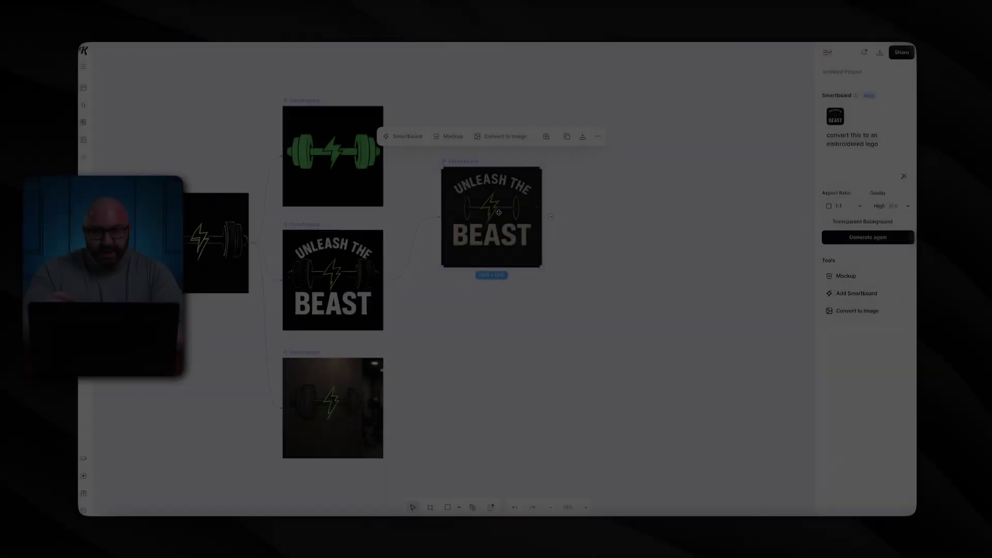
Step: Examine the stitching of the lettering, lightning bolt and dumbbell in the generated embroidered logo up close
{"action": "scroll", "coordinate": [499, 213], "scroll_direction": "up", "scroll_amount": 10}
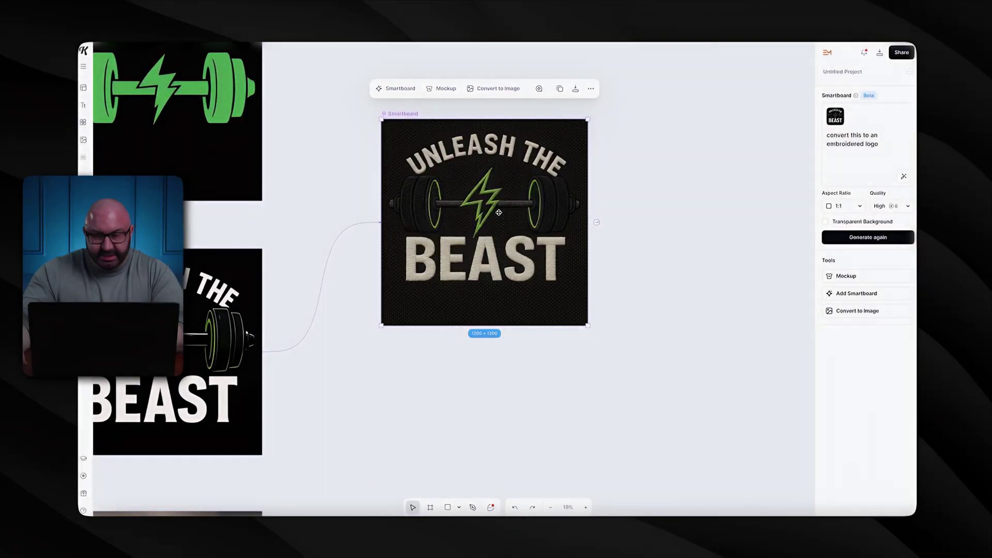
{"action": "scroll", "coordinate": [498, 213], "scroll_direction": "down", "scroll_amount": 5}
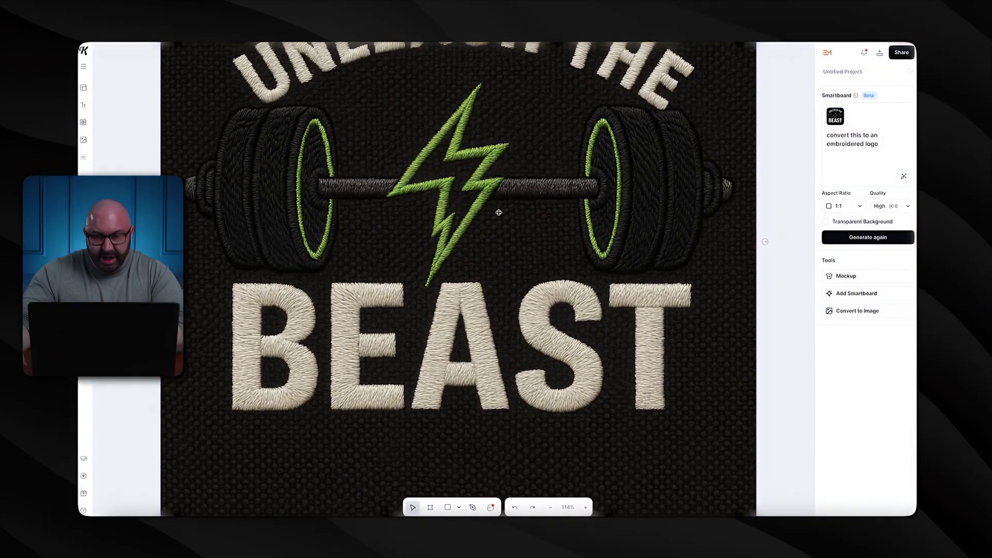
{"action": "scroll", "coordinate": [499, 212], "scroll_direction": "up", "scroll_amount": 4}
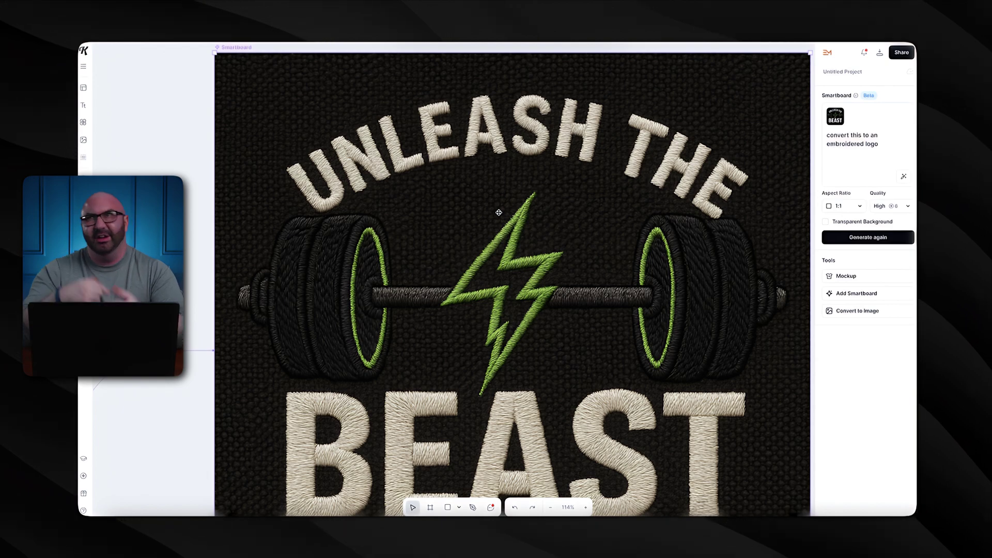
{"action": "scroll", "coordinate": [380, 166], "scroll_direction": "up", "scroll_amount": 5}
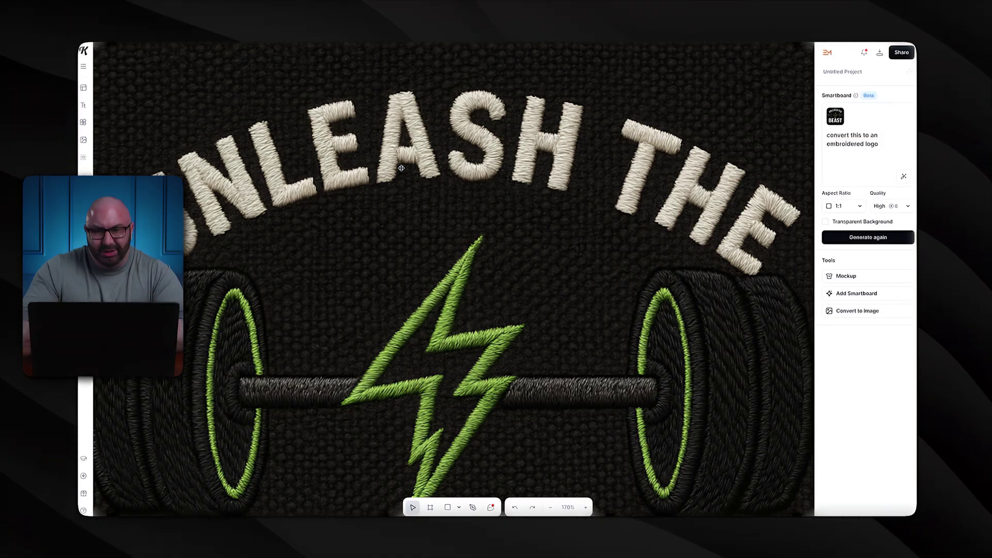
{"action": "scroll", "coordinate": [433, 145], "scroll_direction": "up", "scroll_amount": 3}
{"action": "scroll", "coordinate": [558, 154], "scroll_direction": "down", "scroll_amount": 10}
{"action": "scroll", "coordinate": [558, 154], "scroll_direction": "right", "scroll_amount": 6}
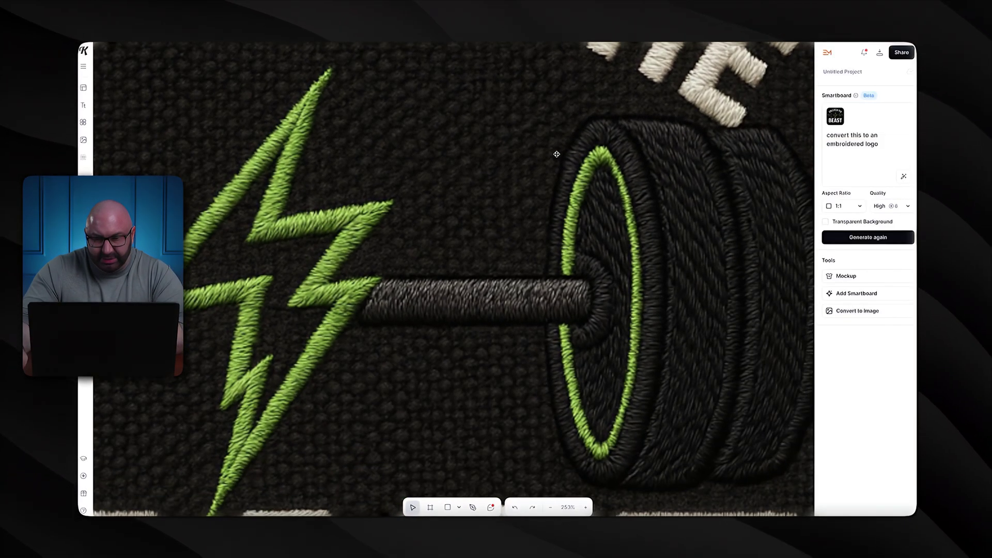
{"action": "scroll", "coordinate": [684, 304], "scroll_direction": "down", "scroll_amount": 3}
{"action": "scroll", "coordinate": [685, 304], "scroll_direction": "left", "scroll_amount": 4}
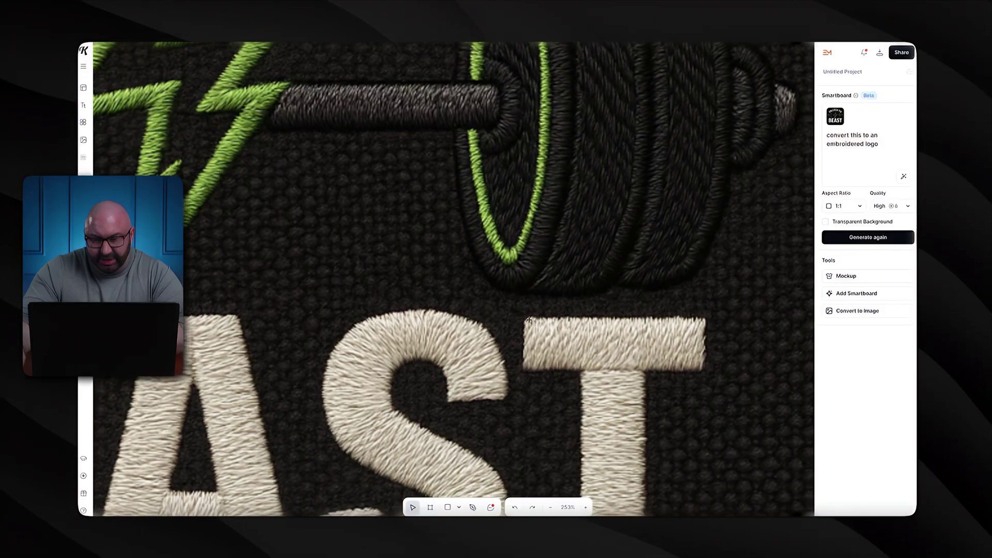
{"action": "scroll", "coordinate": [613, 204], "scroll_direction": "left", "scroll_amount": 8}
{"action": "scroll", "coordinate": [614, 204], "scroll_direction": "up", "scroll_amount": 3}
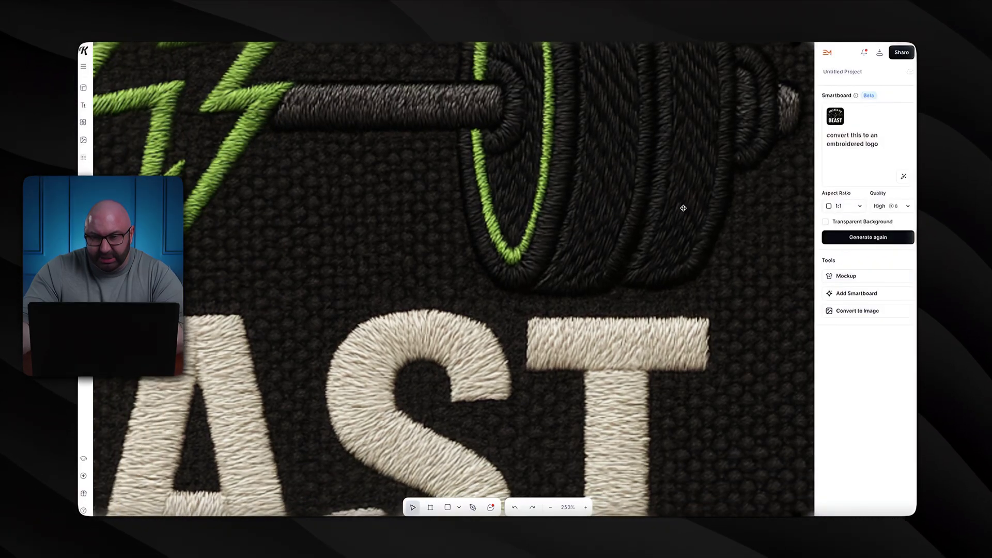
{"action": "key", "text": "shift+1"}
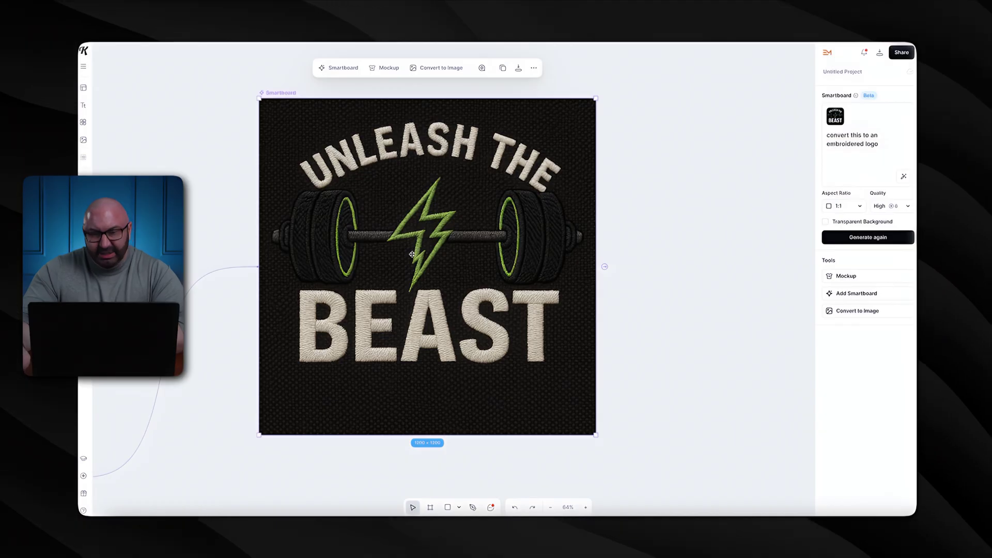
Step: Add a Smartboard connected to the embroidered UNLEASH THE BEAST logo
{"action": "scroll", "coordinate": [412, 254], "scroll_direction": "down", "scroll_amount": 3}
{"action": "scroll", "coordinate": [416, 248], "scroll_direction": "right", "scroll_amount": 4}
{"action": "scroll", "coordinate": [416, 241], "scroll_direction": "down", "scroll_amount": 2}
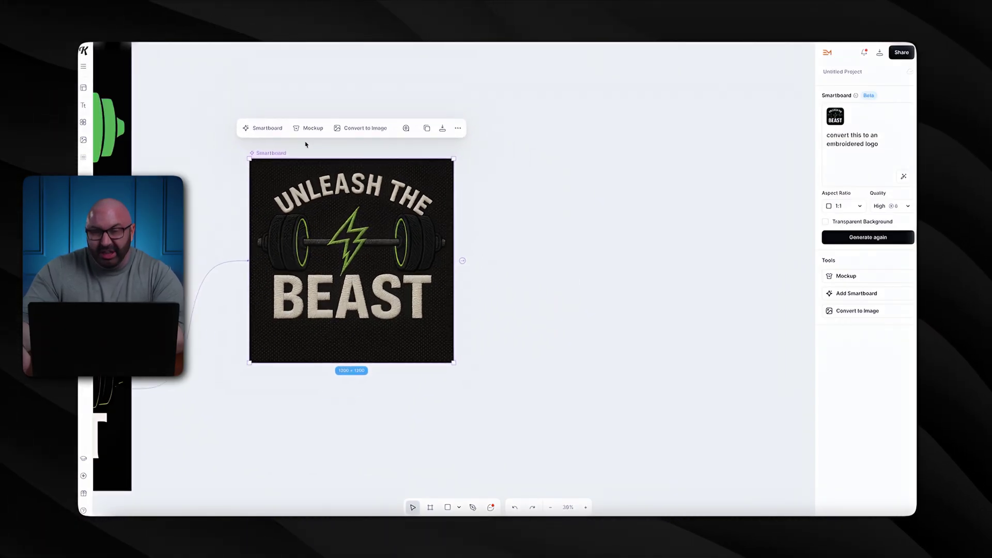
{"action": "left_click", "coordinate": [262, 128]}
Step: Start the new Smartboard's prompt: "Add the logo to a black hat. I want the mockup to be of a person wearing it in. a gym atmosphere."
{"action": "left_click", "coordinate": [864, 150]}
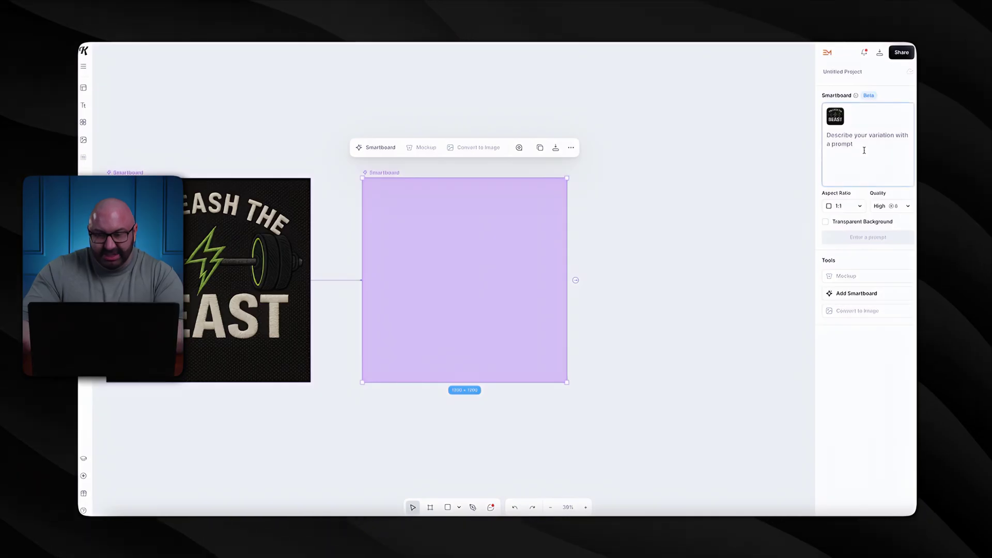
{"action": "type", "text": "Add the logo to a bl"}
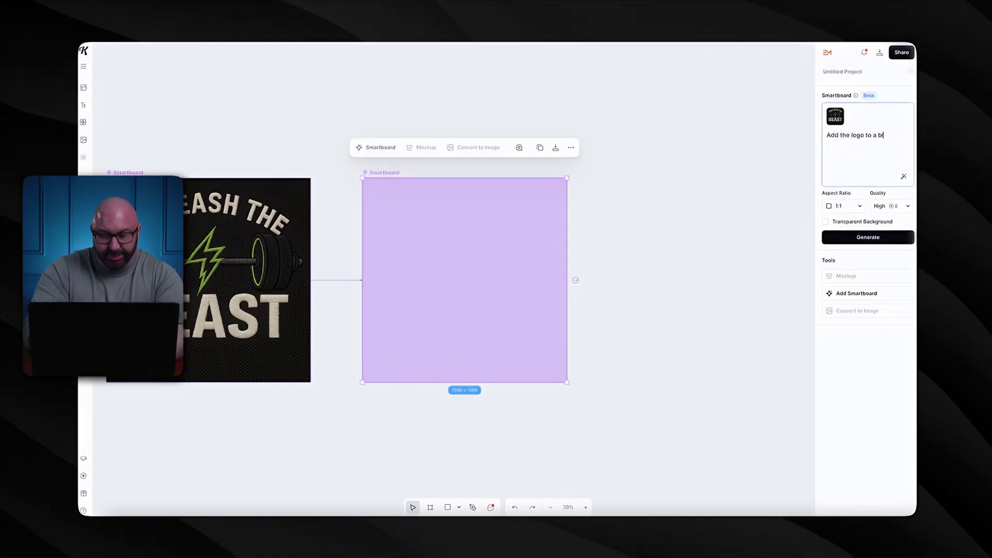
{"action": "type", "text": "ack hat. I want the mockup to be"}
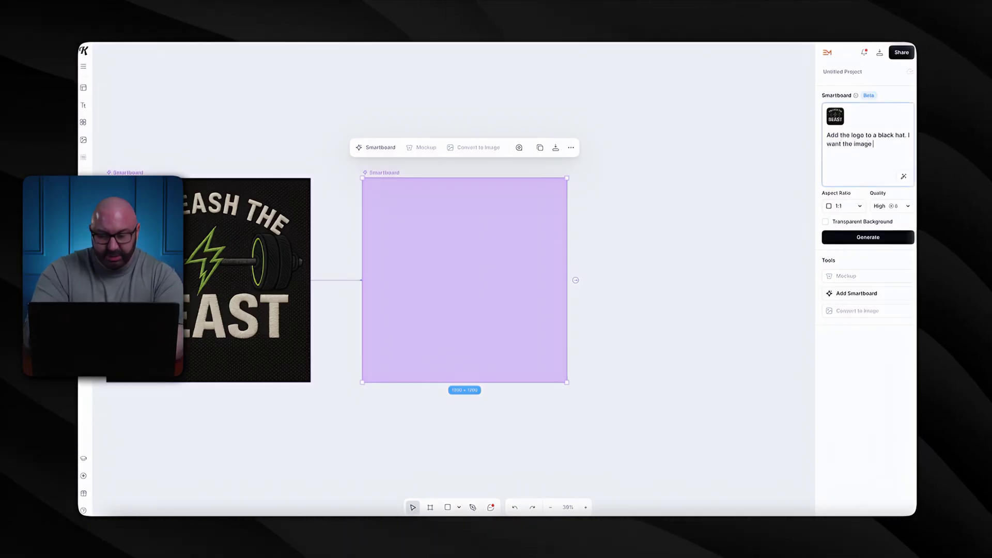
{"action": "type", "text": " of a"}
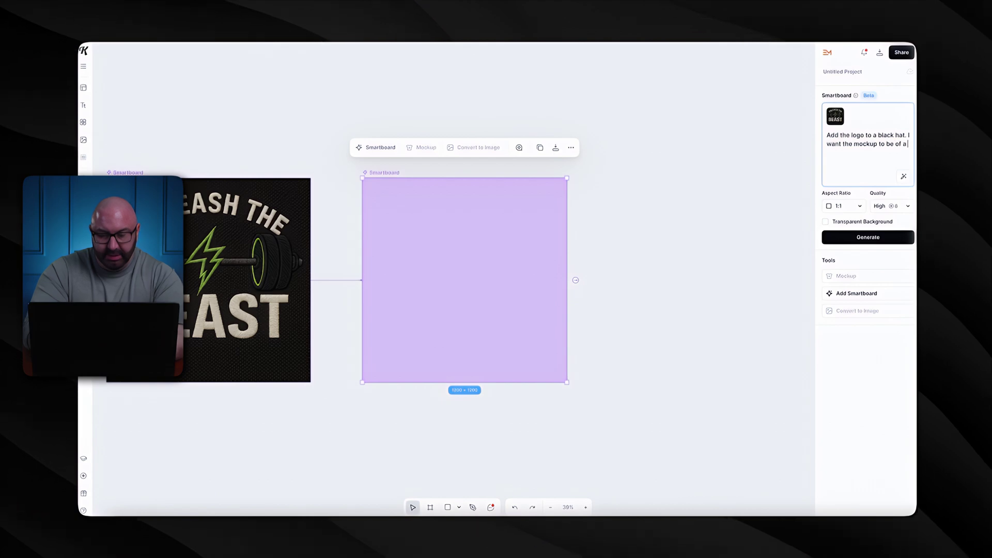
{"action": "type", "text": " person wearing it"}
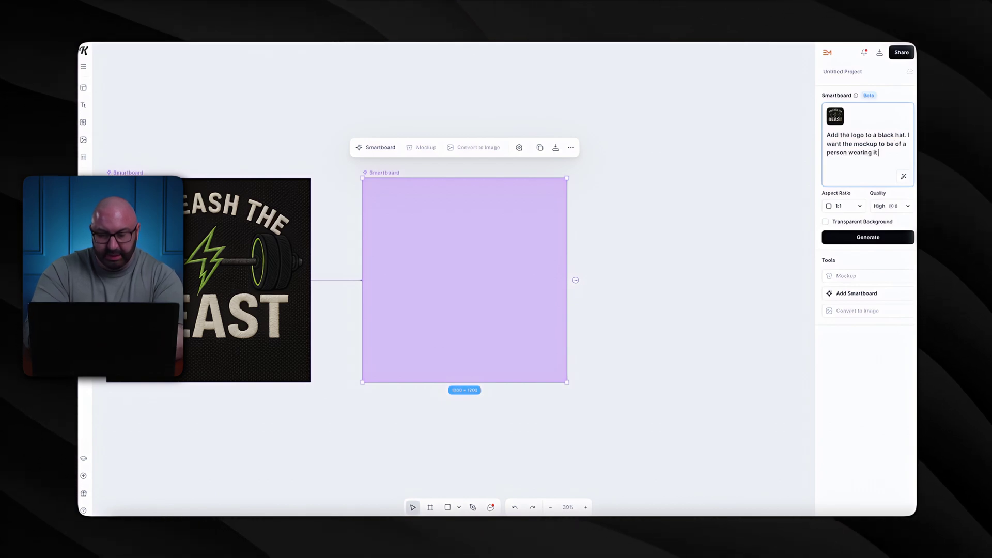
{"action": "type", "text": " in. a gym atmp"}
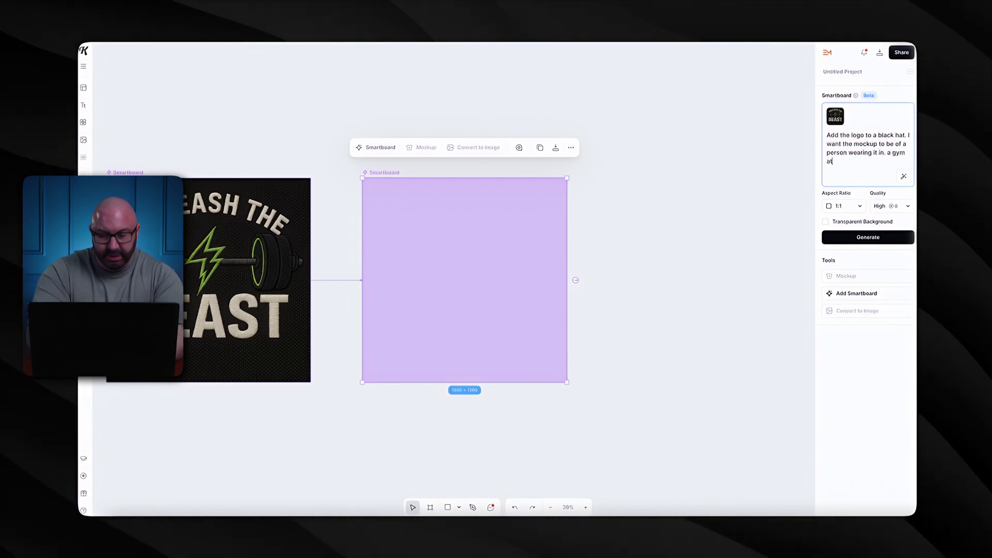
Step: Finish the hat prompt with "They are exhausted, their arms are crossed and the hat is in full display" and generate the mockup
{"action": "type", "text": "osphere. They are exh"}
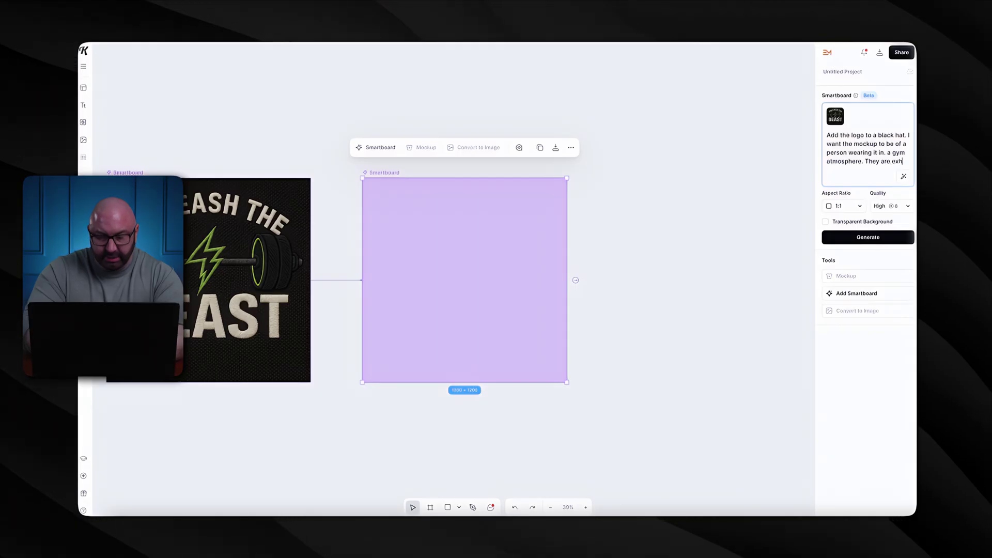
{"action": "type", "text": "ated, thjeir arms ar"}
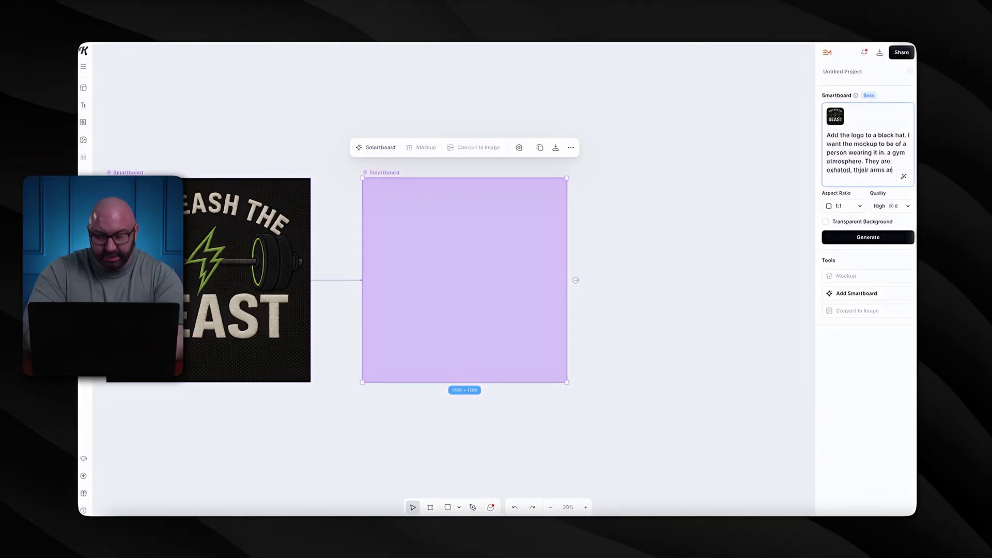
{"action": "type", "text": "e cossed and the ha"}
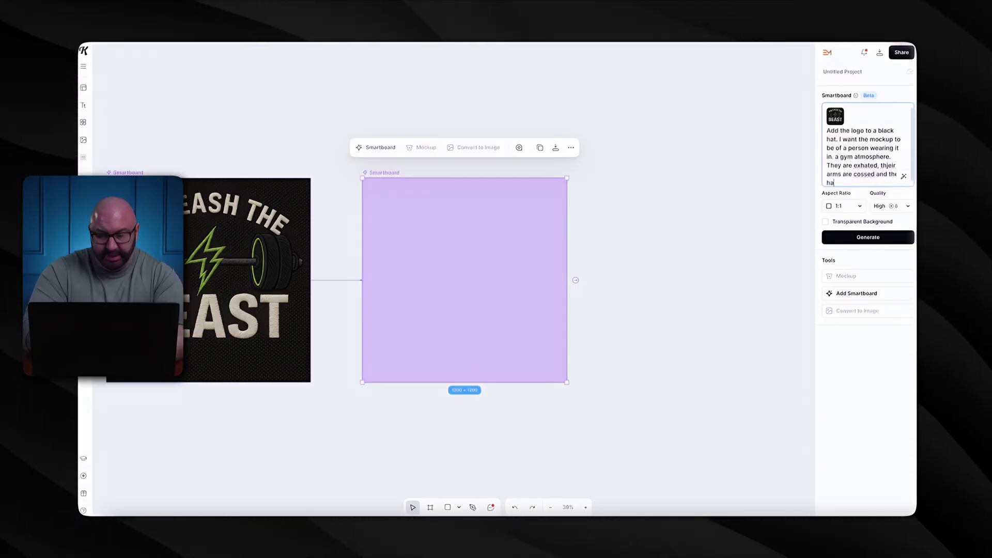
{"action": "type", "text": "t is in full disp"}
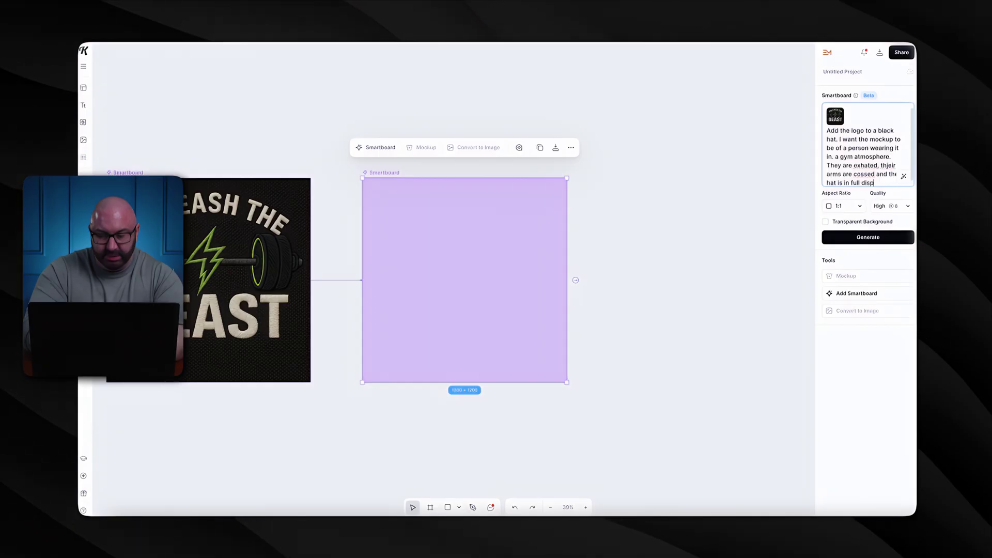
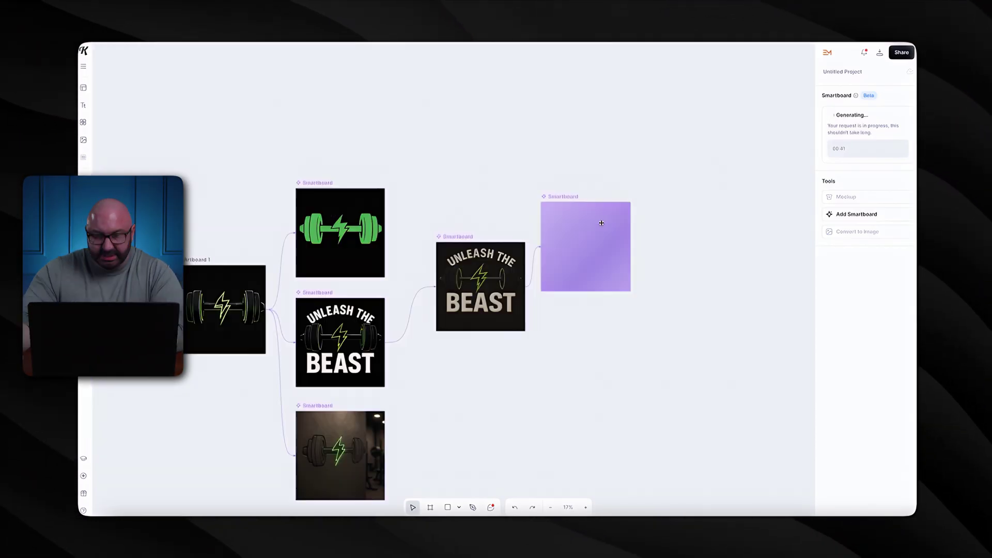
Step: Add a second Smartboard connected to the embroidered logo, placing it below and right of the logo and the hat Smartboard above and right
{"action": "left_click_drag", "start_coordinate": [601, 223], "coordinate": [577, 147]}
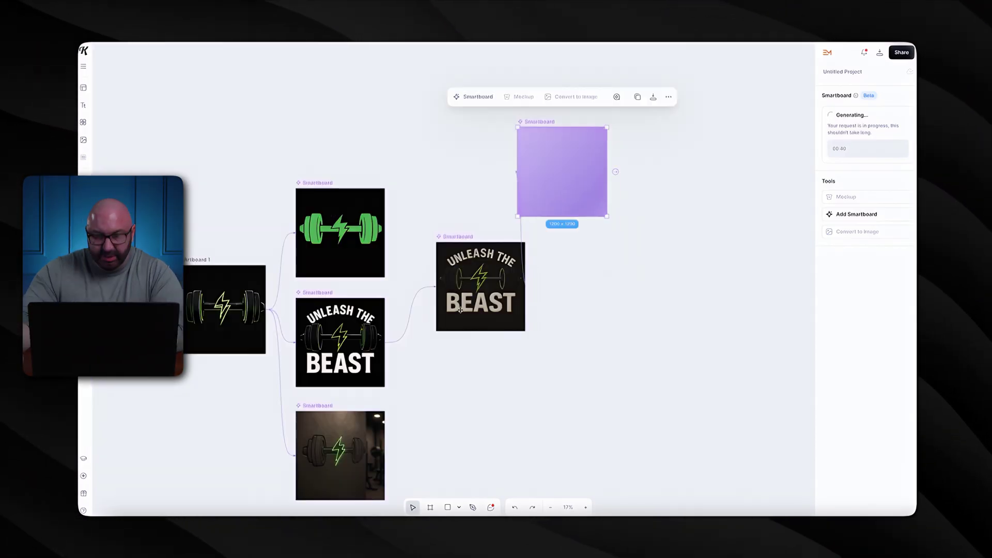
{"action": "left_click", "coordinate": [438, 236]}
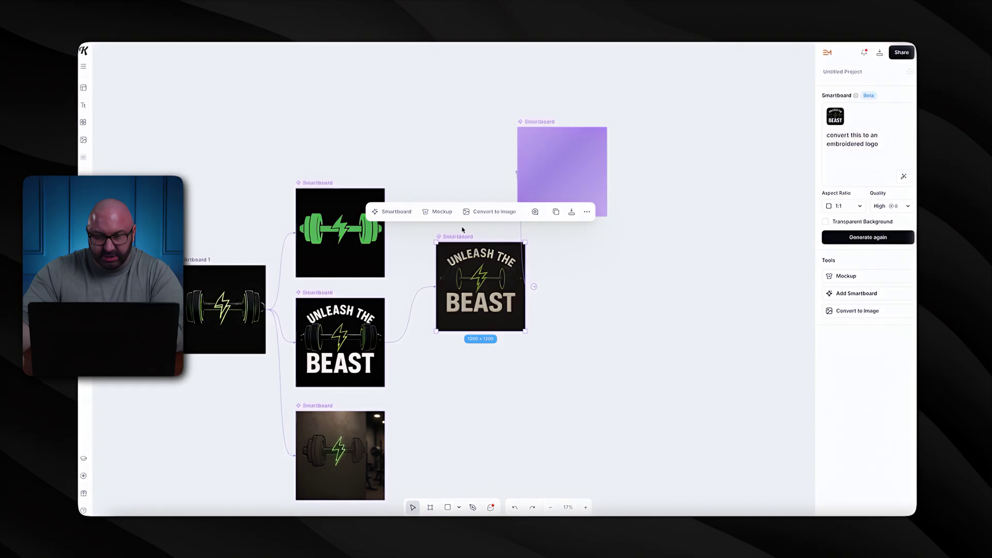
{"action": "left_click", "coordinate": [408, 220]}
{"action": "left_click_drag", "start_coordinate": [511, 361], "coordinate": [510, 375]}
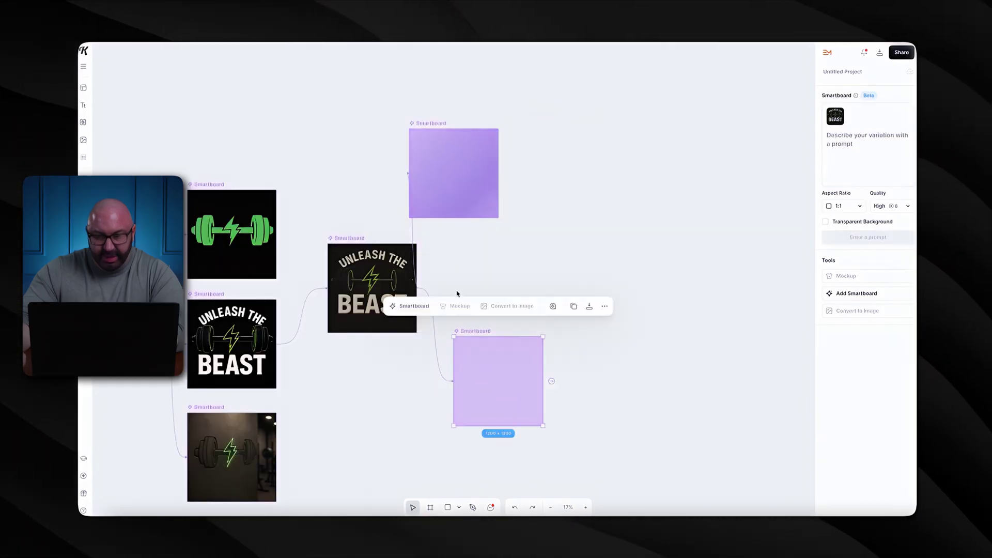
{"action": "left_click_drag", "start_coordinate": [453, 180], "coordinate": [508, 187]}
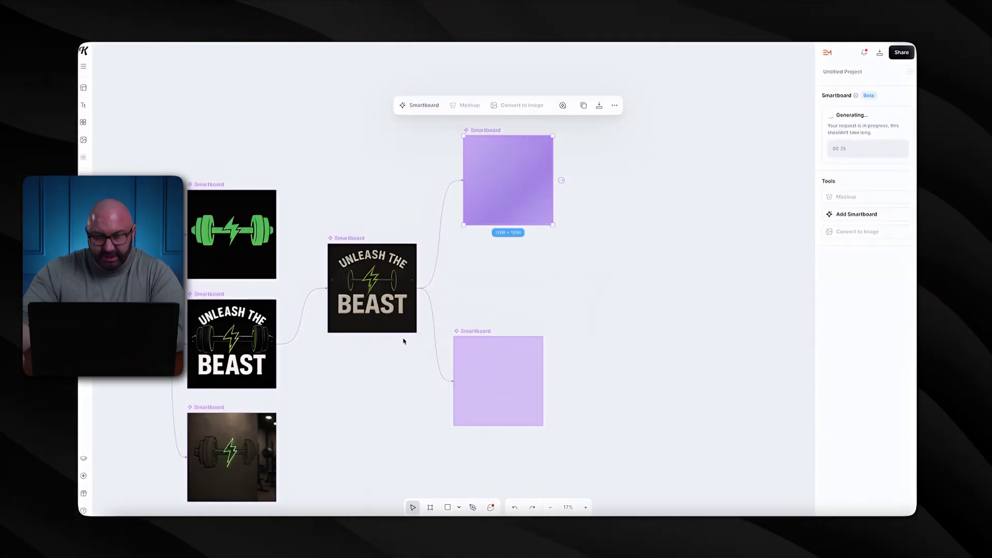
Step: Prompt the lower Smartboard with "I want to add some texture to the barbell with some added white to add separation" and generate it
{"action": "left_click", "coordinate": [480, 370]}
{"action": "left_click", "coordinate": [855, 148]}
{"action": "type", "text": "I"}
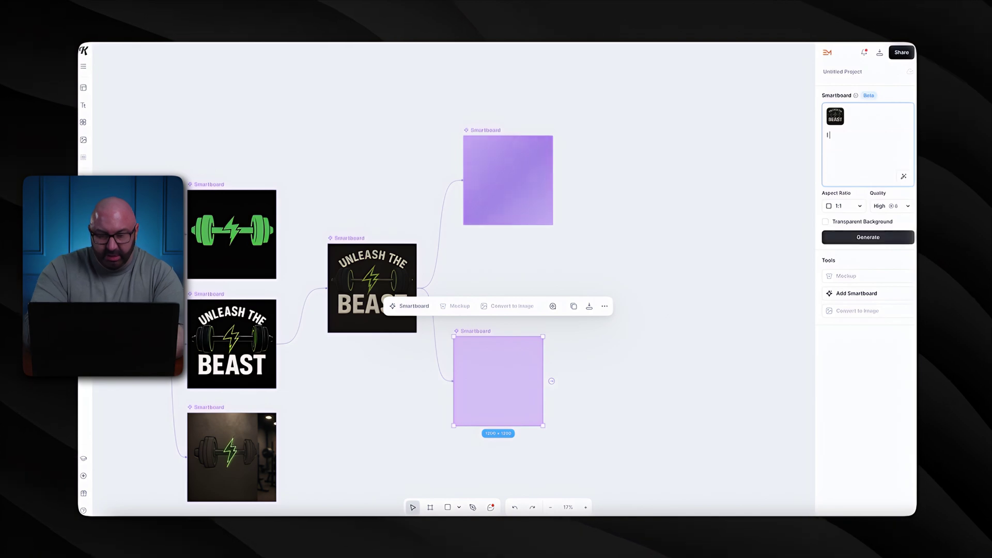
{"action": "type", "text": " want to add some "}
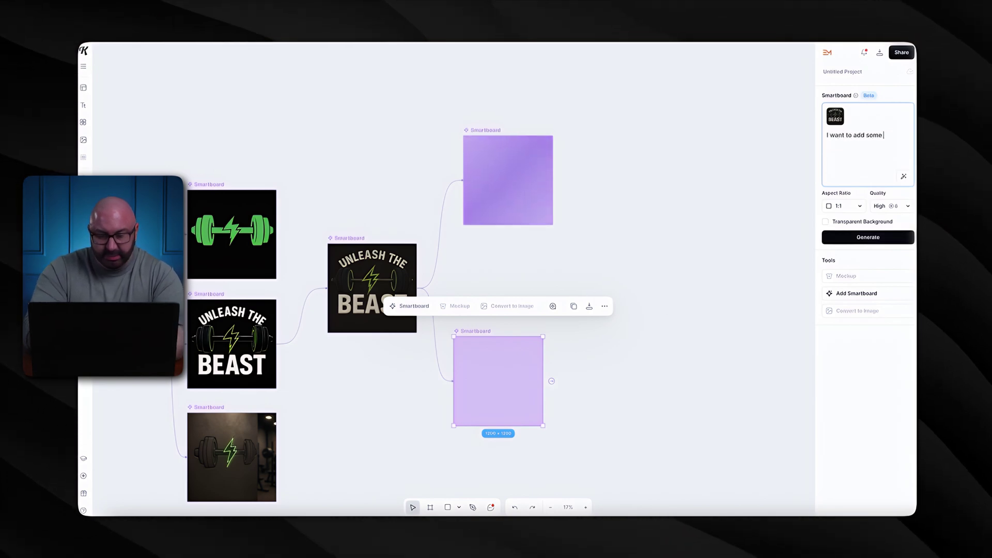
{"action": "type", "text": "texture to the barb"}
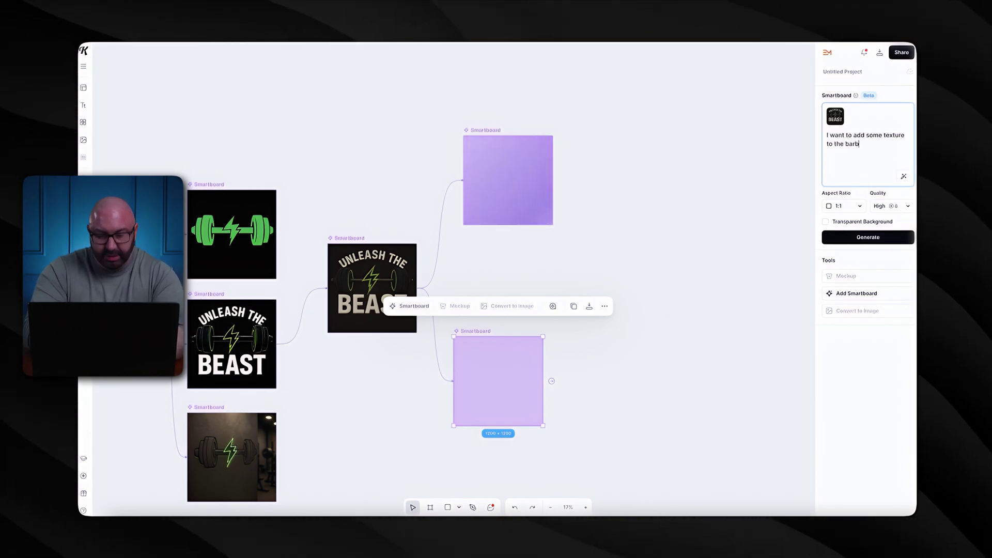
{"action": "type", "text": "ell with some added wh"}
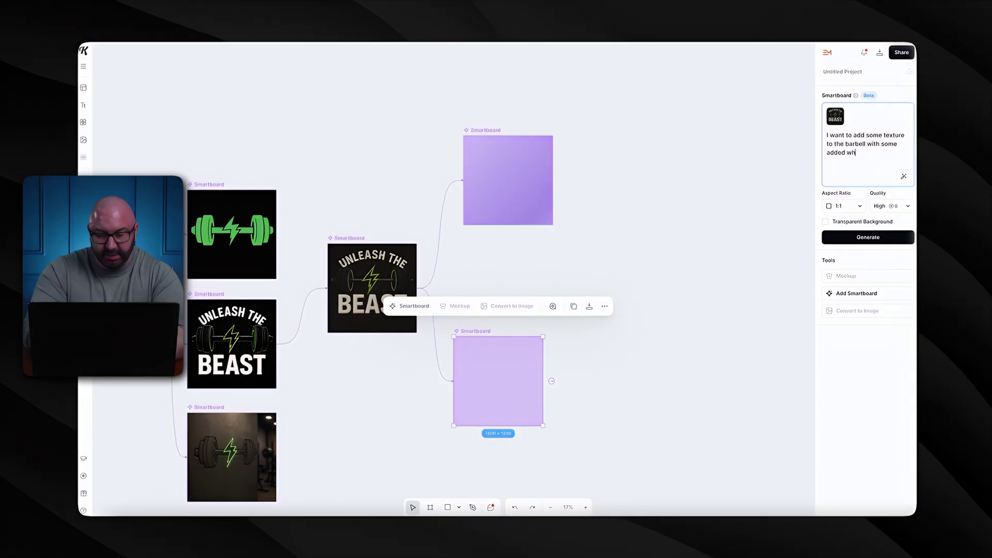
{"action": "type", "text": "ite to add s"}
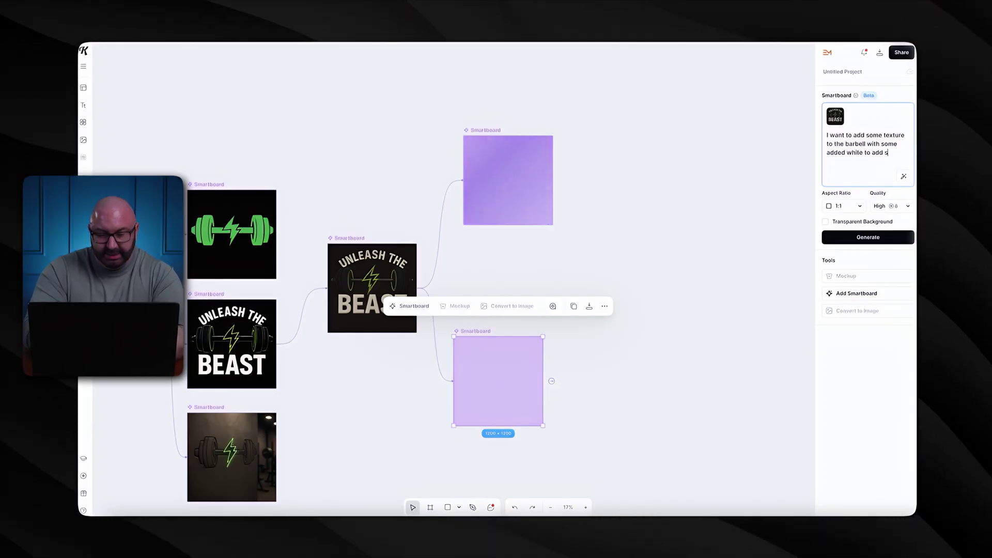
{"action": "type", "text": "eparation"}
{"action": "left_click", "coordinate": [868, 237]}
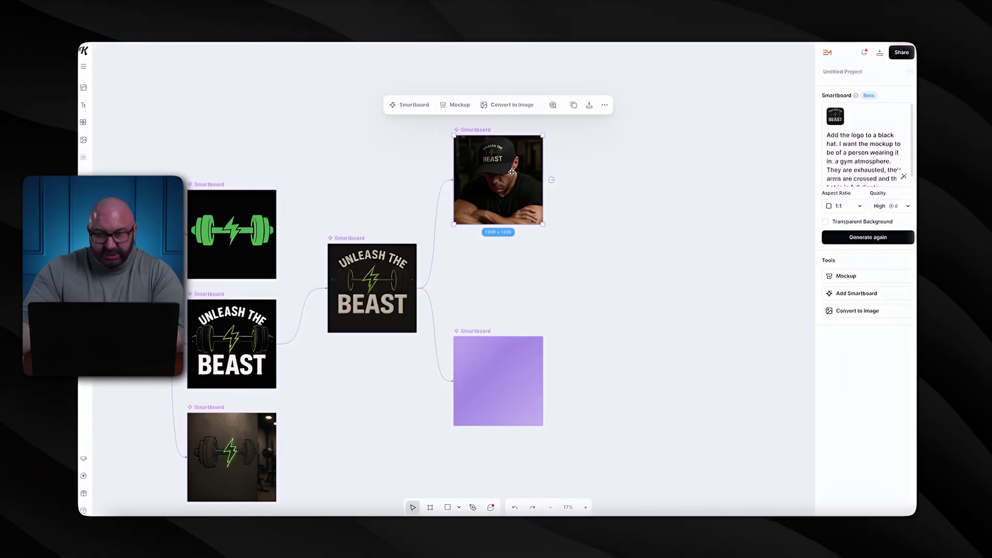
Step: Examine the embroidered logo on the generated black hat mockup up close, including the barbell and lettering
{"action": "scroll", "coordinate": [513, 170], "scroll_direction": "up", "scroll_amount": 5}
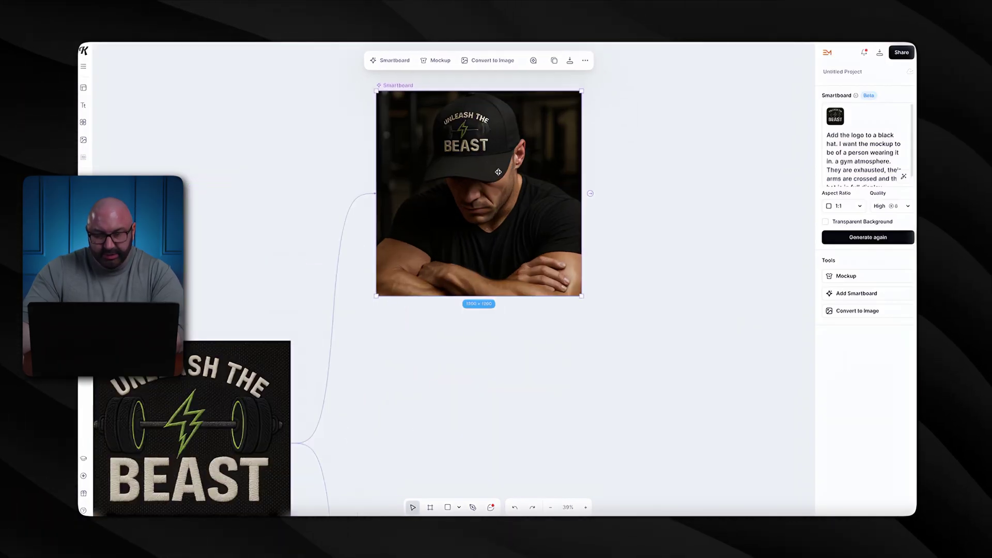
{"action": "scroll", "coordinate": [499, 171], "scroll_direction": "up", "scroll_amount": 5}
{"action": "scroll", "coordinate": [494, 191], "scroll_direction": "down", "scroll_amount": 3}
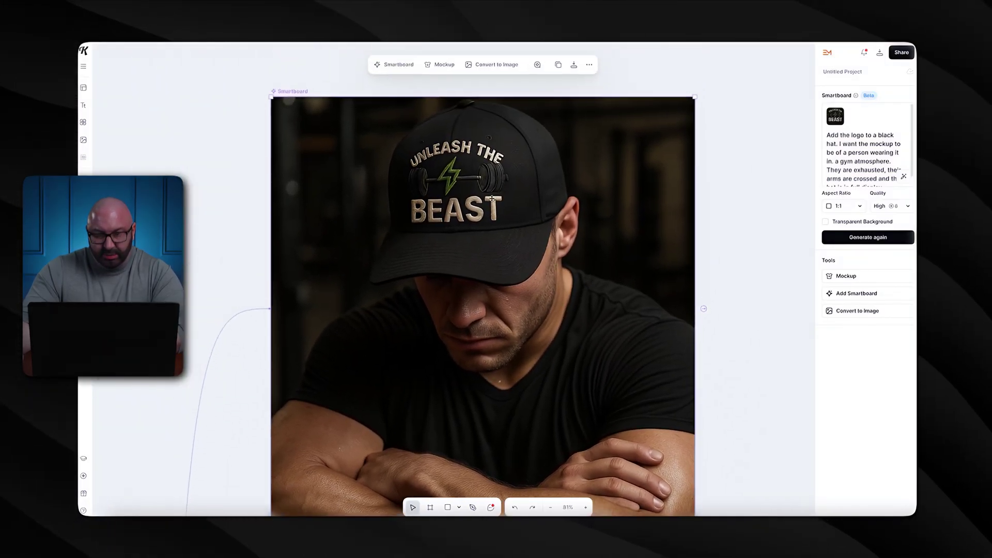
{"action": "scroll", "coordinate": [491, 199], "scroll_direction": "up", "scroll_amount": 5}
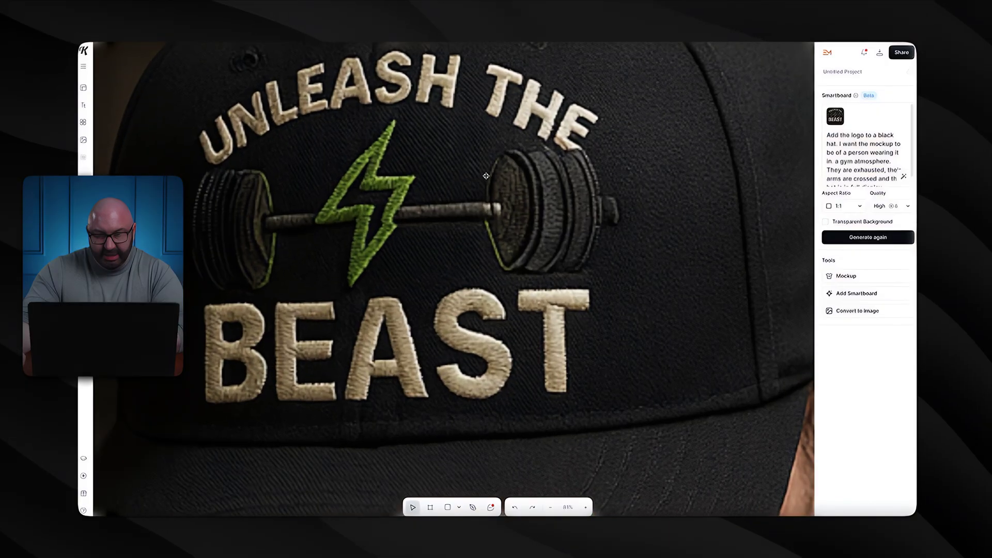
{"action": "scroll", "coordinate": [548, 192], "scroll_direction": "left", "scroll_amount": 3}
{"action": "scroll", "coordinate": [547, 191], "scroll_direction": "down", "scroll_amount": 2}
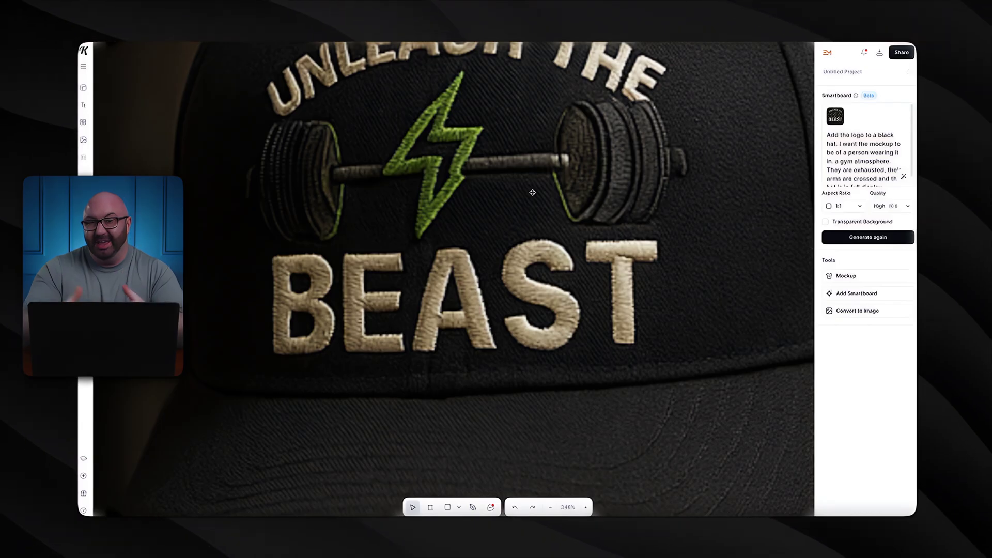
{"action": "scroll", "coordinate": [533, 192], "scroll_direction": "down", "scroll_amount": 10}
{"action": "scroll", "coordinate": [533, 195], "scroll_direction": "down", "scroll_amount": 3}
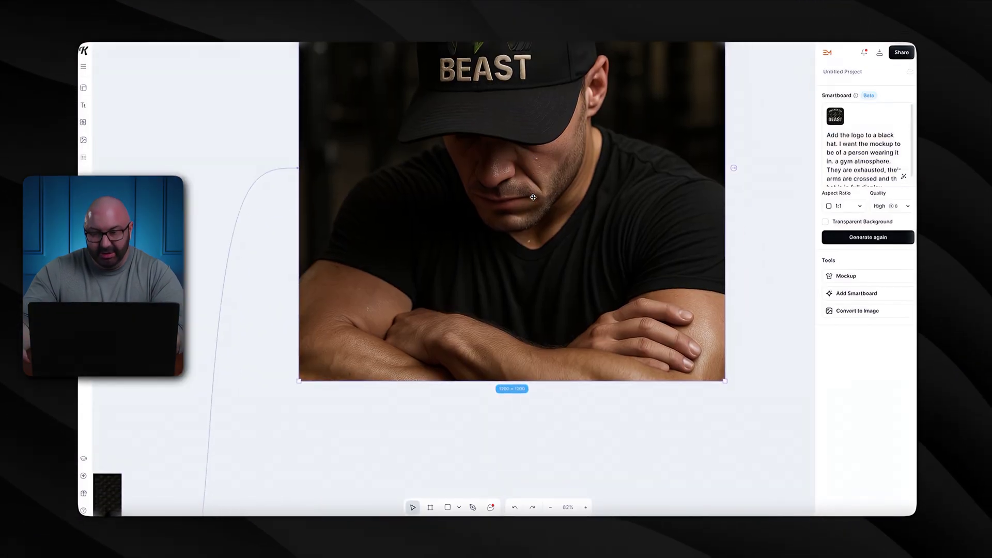
Step: Examine the barbell texture and white separation in the newly generated embroidered logo variation, comparing it with its source Smartboard
{"action": "scroll", "coordinate": [533, 197], "scroll_direction": "down", "scroll_amount": 10}
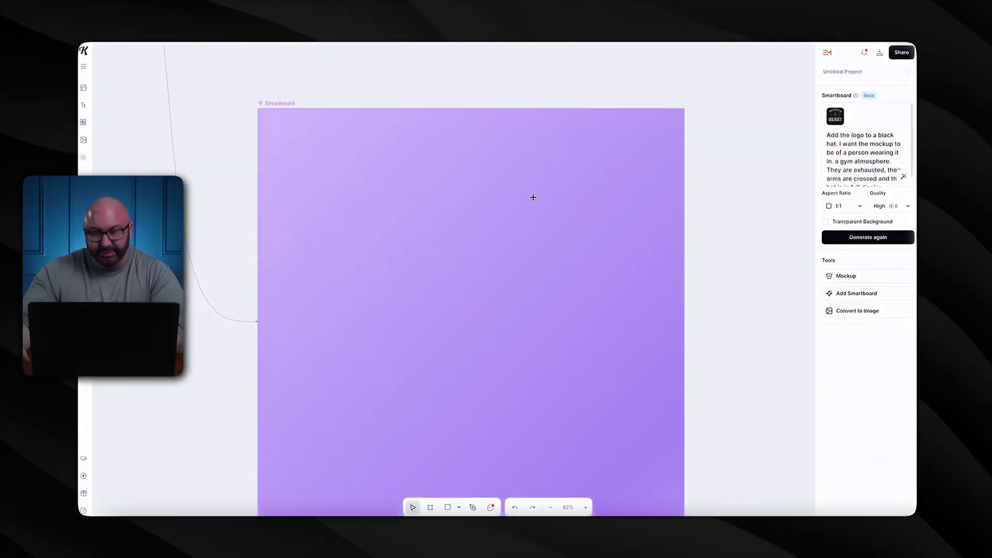
{"action": "scroll", "coordinate": [534, 197], "scroll_direction": "down", "scroll_amount": 5}
{"action": "scroll", "coordinate": [510, 236], "scroll_direction": "up", "scroll_amount": 3}
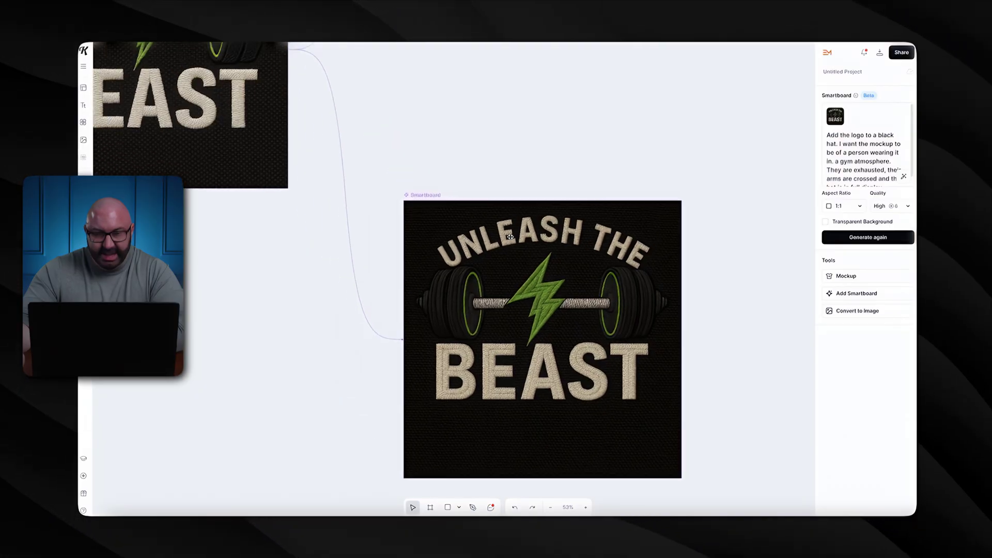
{"action": "scroll", "coordinate": [511, 236], "scroll_direction": "up", "scroll_amount": 2}
{"action": "scroll", "coordinate": [510, 236], "scroll_direction": "left", "scroll_amount": 2}
{"action": "scroll", "coordinate": [544, 267], "scroll_direction": "down", "scroll_amount": 5}
{"action": "scroll", "coordinate": [545, 267], "scroll_direction": "right", "scroll_amount": 5}
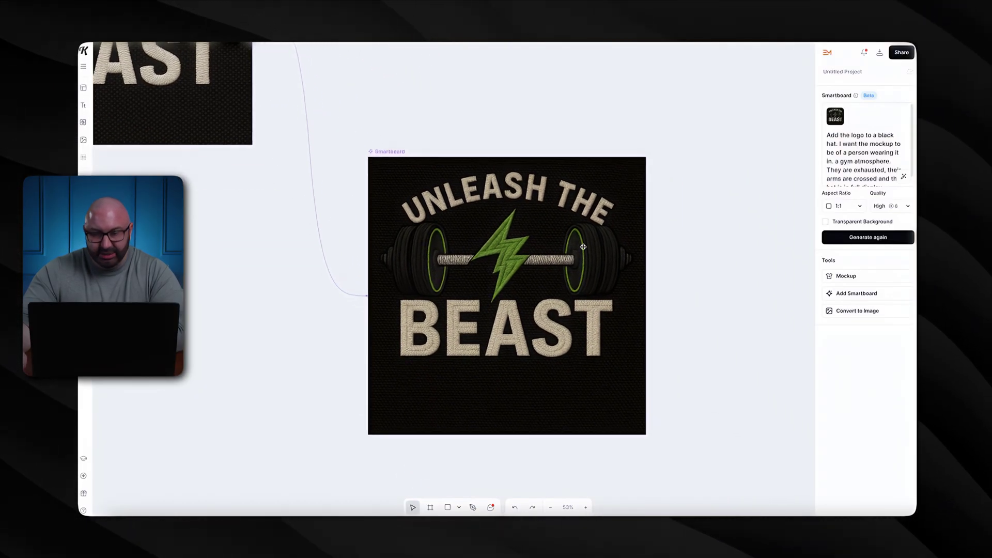
{"action": "scroll", "coordinate": [580, 271], "scroll_direction": "up", "scroll_amount": 1}
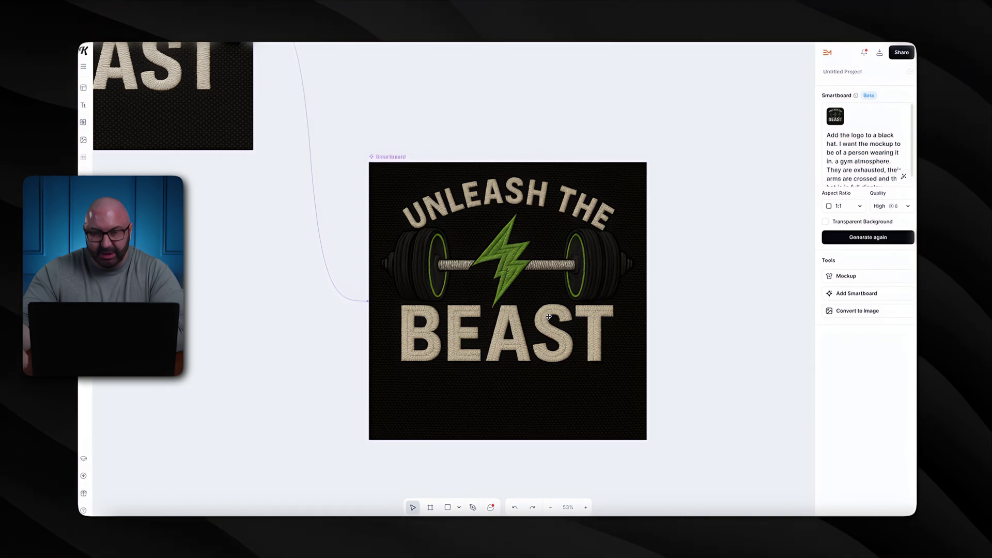
{"action": "scroll", "coordinate": [284, 147], "scroll_direction": "up", "scroll_amount": 5}
{"action": "scroll", "coordinate": [284, 147], "scroll_direction": "left", "scroll_amount": 5}
{"action": "scroll", "coordinate": [584, 350], "scroll_direction": "down", "scroll_amount": 3}
{"action": "scroll", "coordinate": [585, 350], "scroll_direction": "right", "scroll_amount": 3}
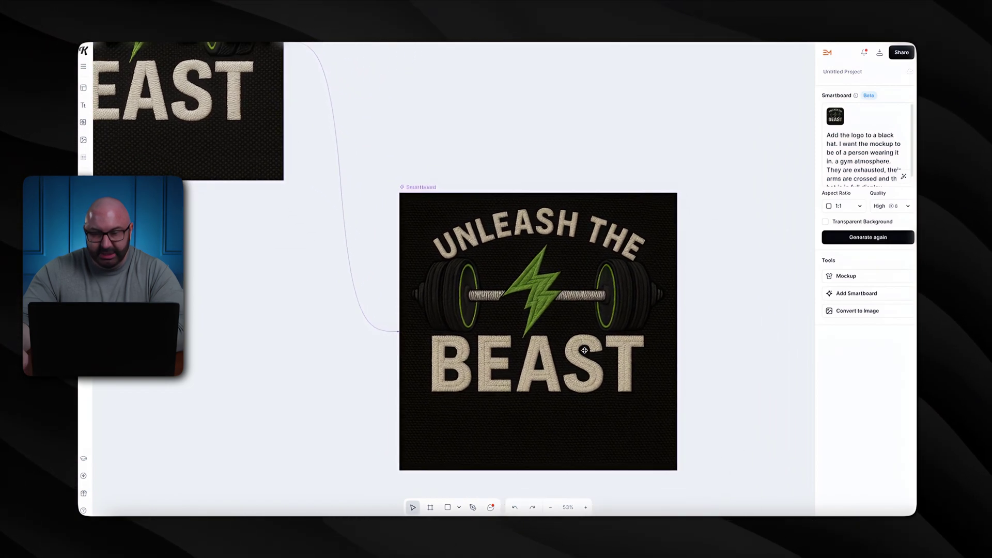
{"action": "scroll", "coordinate": [580, 381], "scroll_direction": "down", "scroll_amount": 8}
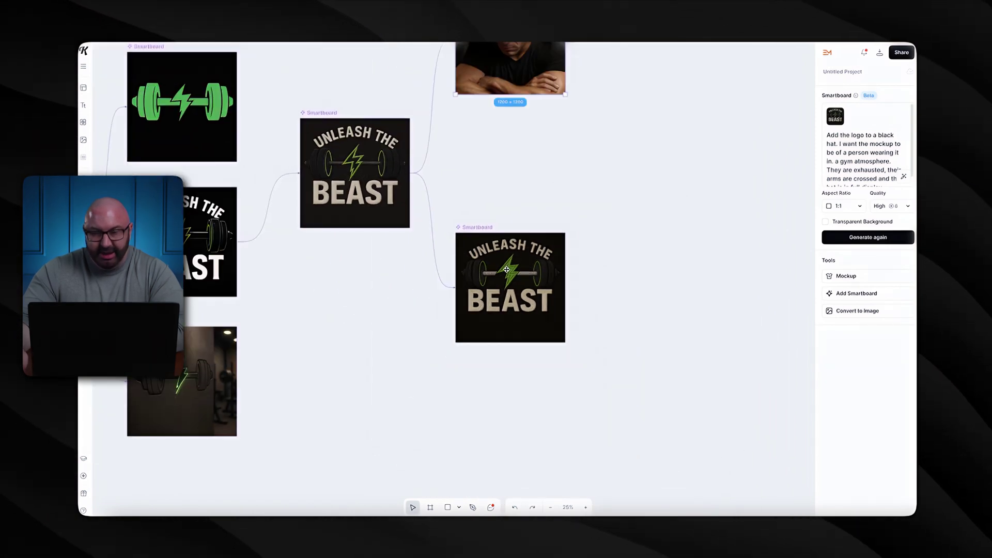
{"action": "scroll", "coordinate": [507, 269], "scroll_direction": "up", "scroll_amount": 8}
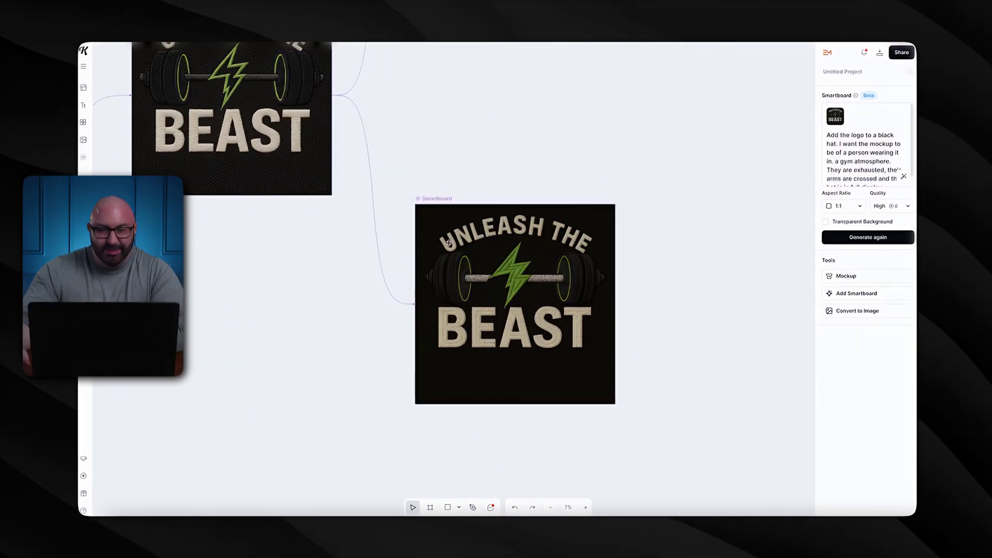
Step: Review the whole flow from the original dumbbell artboard through all connected Smartboards
{"action": "scroll", "coordinate": [507, 270], "scroll_direction": "down", "scroll_amount": 5}
{"action": "scroll", "coordinate": [449, 238], "scroll_direction": "up", "scroll_amount": 2}
{"action": "scroll", "coordinate": [449, 239], "scroll_direction": "left", "scroll_amount": 2}
{"action": "scroll", "coordinate": [449, 239], "scroll_direction": "left", "scroll_amount": 4}
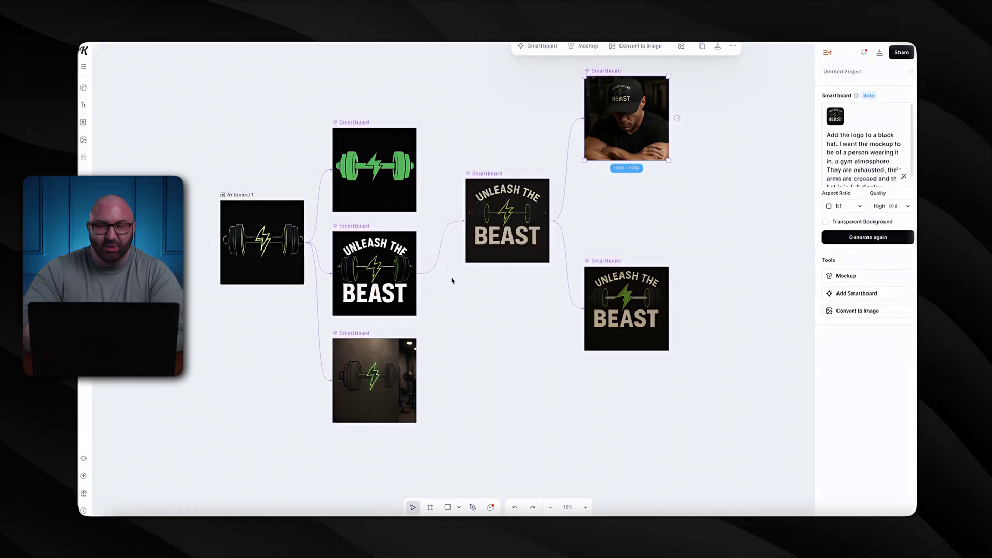
{"action": "scroll", "coordinate": [513, 223], "scroll_direction": "right", "scroll_amount": 3}
{"action": "scroll", "coordinate": [566, 133], "scroll_direction": "right", "scroll_amount": 2}
{"action": "scroll", "coordinate": [567, 133], "scroll_direction": "up", "scroll_amount": 2}
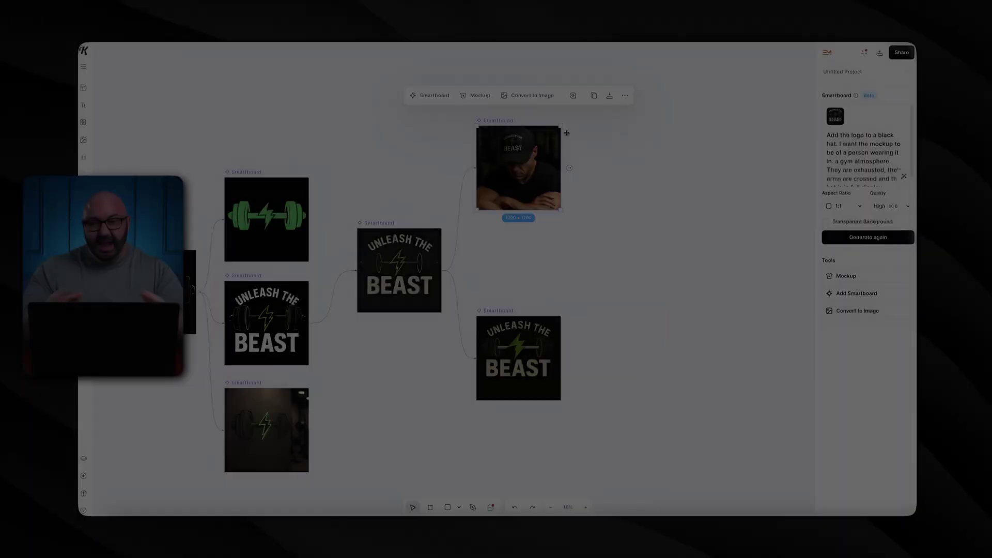
{"action": "scroll", "coordinate": [395, 243], "scroll_direction": "left", "scroll_amount": 3}
{"action": "scroll", "coordinate": [395, 243], "scroll_direction": "down", "scroll_amount": 1}
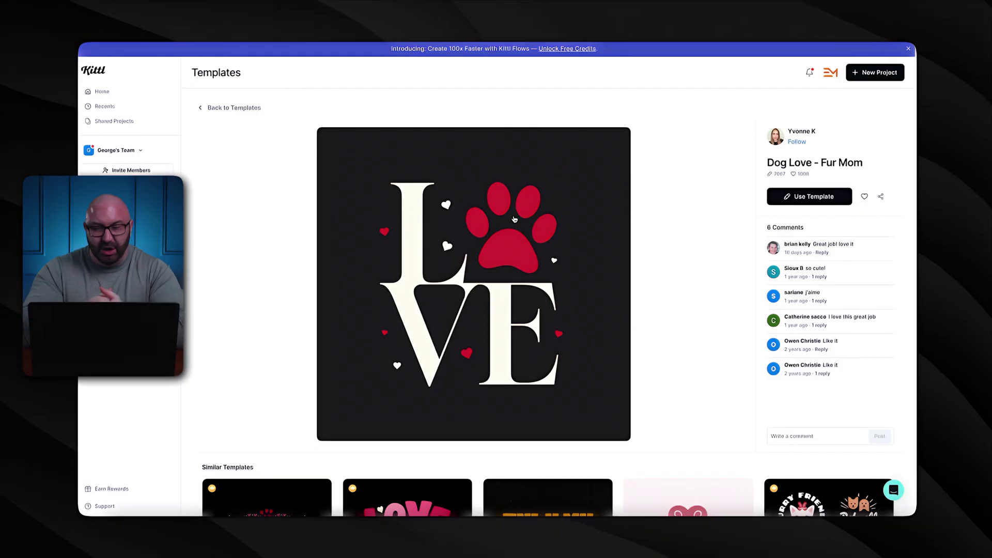
Step: Open the "Dog Love - Fur Mom" template as a project and add a Smartboard connected to its Love Dogs artboard
{"action": "left_click", "coordinate": [496, 204]}
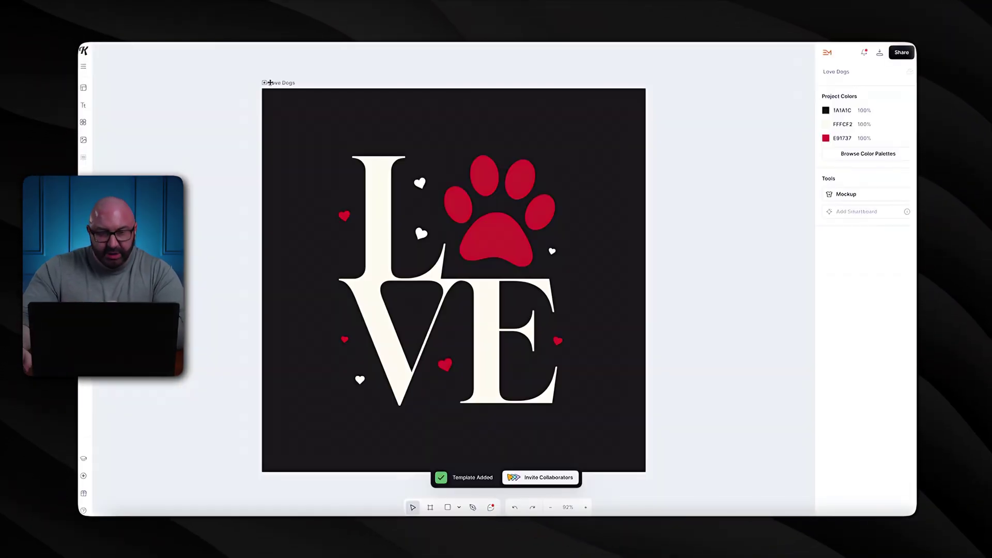
{"action": "left_click", "coordinate": [266, 81]}
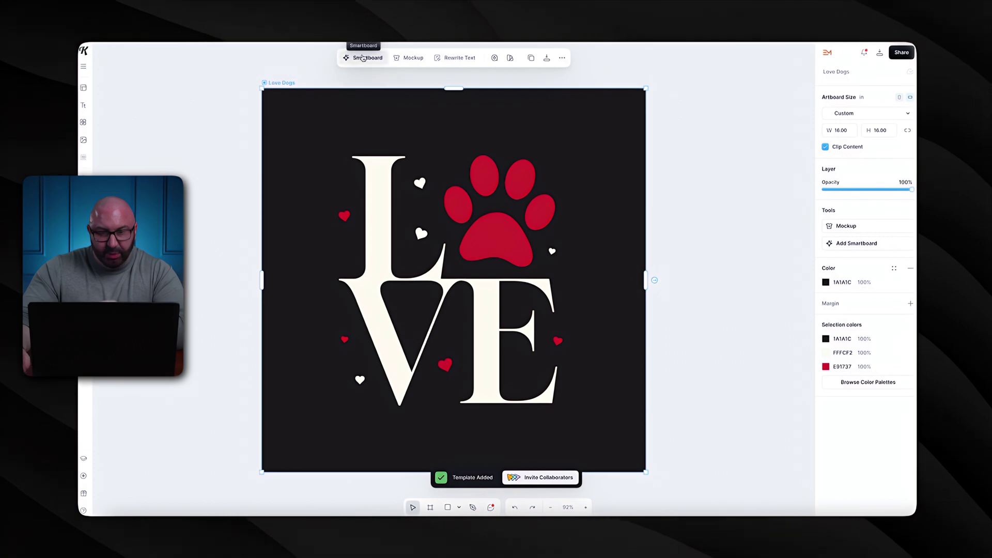
{"action": "left_click", "coordinate": [365, 58]}
{"action": "scroll", "coordinate": [374, 230], "scroll_direction": "left", "scroll_amount": 5}
{"action": "scroll", "coordinate": [333, 231], "scroll_direction": "down", "scroll_amount": 2, "text": "ctrl"}
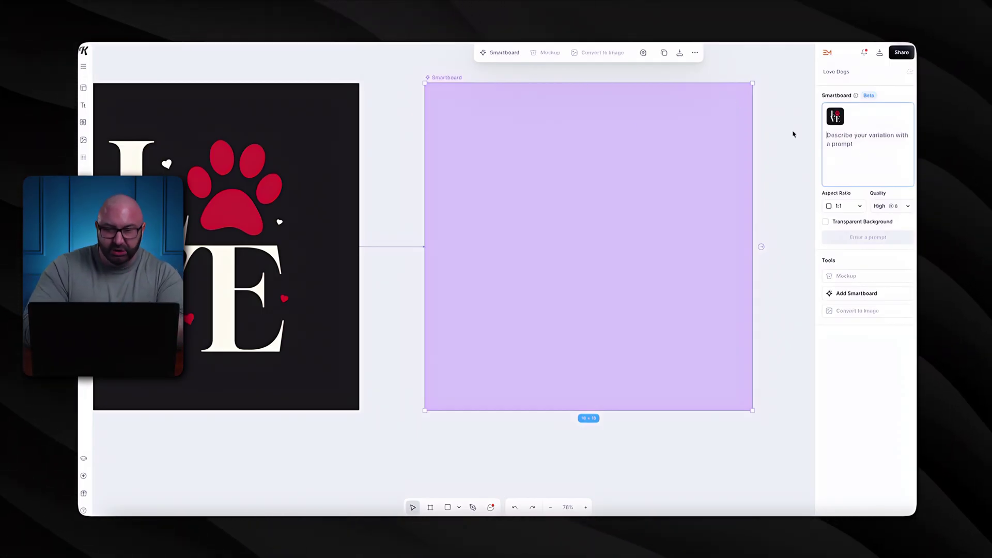
Step: Prompt the Smartboard with "Change the dog print to a red cartoonized puppy that is int he same shape." and generate it
{"action": "type", "text": "Change the dog print to a red cartoonized puppy that"}
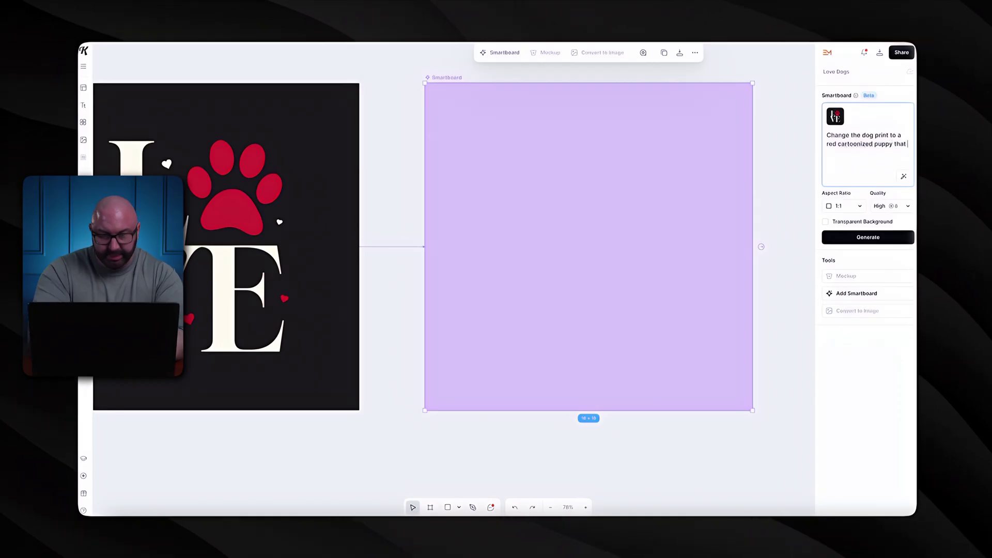
{"action": "type", "text": "same shape."}
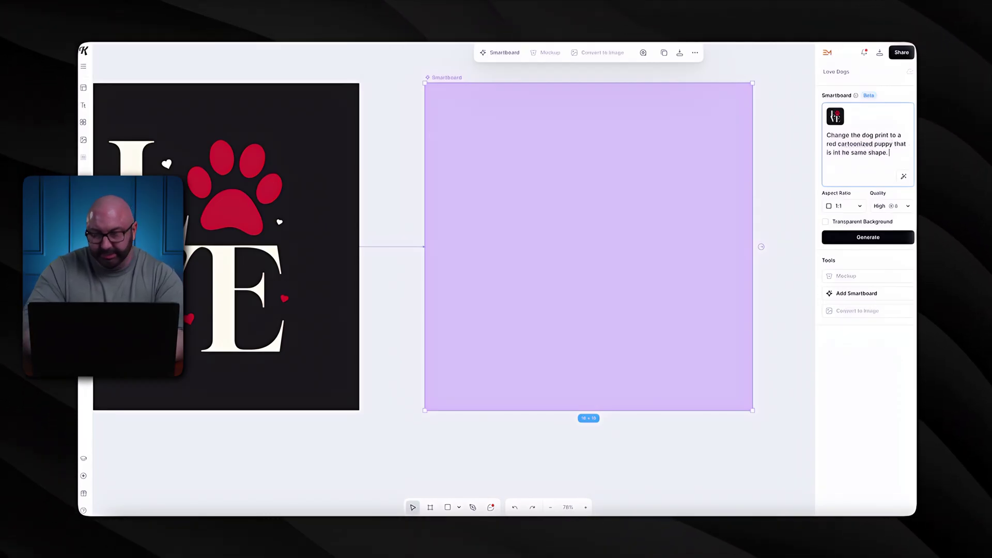
{"action": "key", "text": "Return"}
{"action": "scroll", "coordinate": [631, 217], "scroll_direction": "down", "scroll_amount": 2}
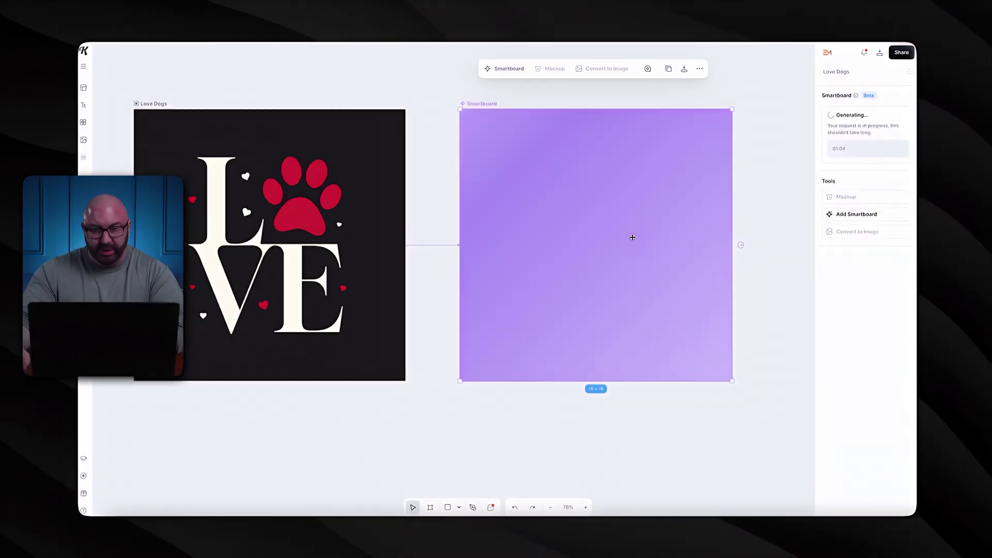
Step: Move the generating Smartboard up and to the right of the Love Dogs artboard, and add a second Smartboard connected to that artboard
{"action": "left_click_drag", "start_coordinate": [593, 246], "coordinate": [606, 53]}
{"action": "scroll", "coordinate": [568, 190], "scroll_direction": "down", "scroll_amount": 4}
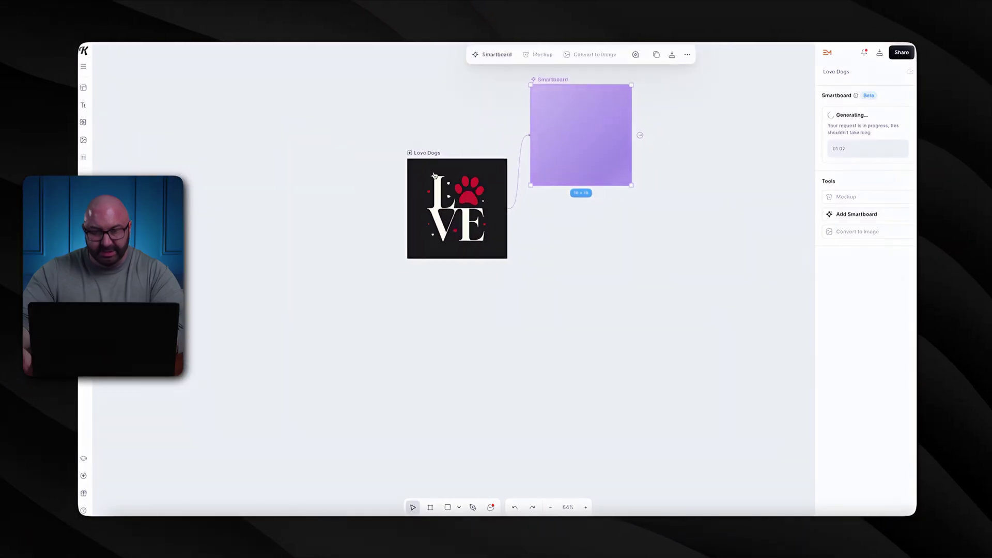
{"action": "left_click", "coordinate": [408, 153]}
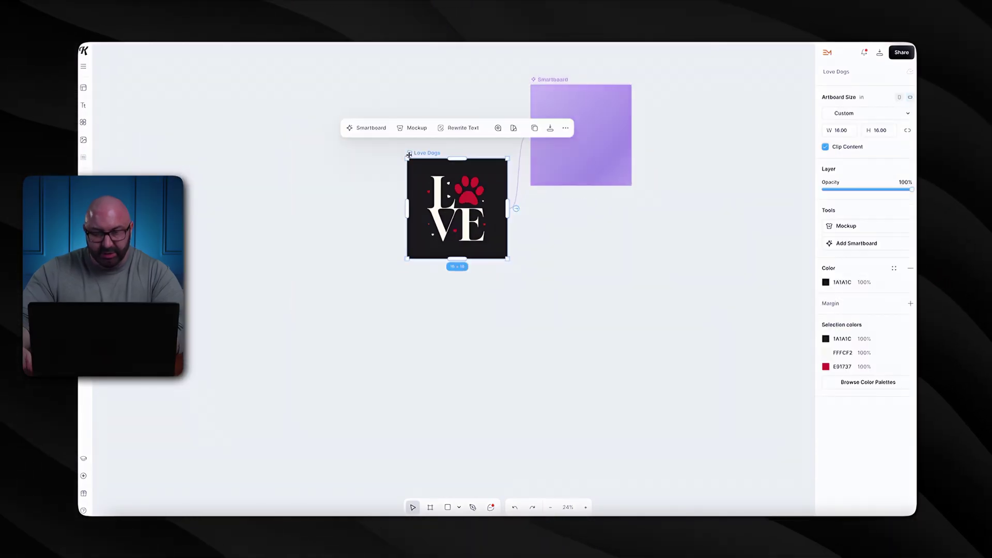
{"action": "left_click", "coordinate": [365, 126]}
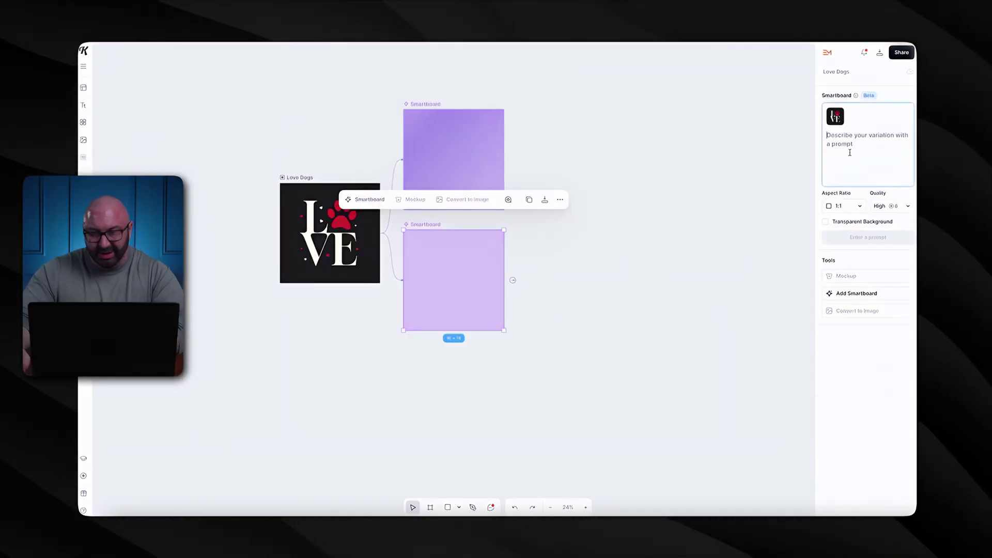
Step: Prompt the second Smartboard with "Convert the dog poaw into a cat paw", correct the misspelled "poaw", and generate the variation
{"action": "type", "text": "Convert "}
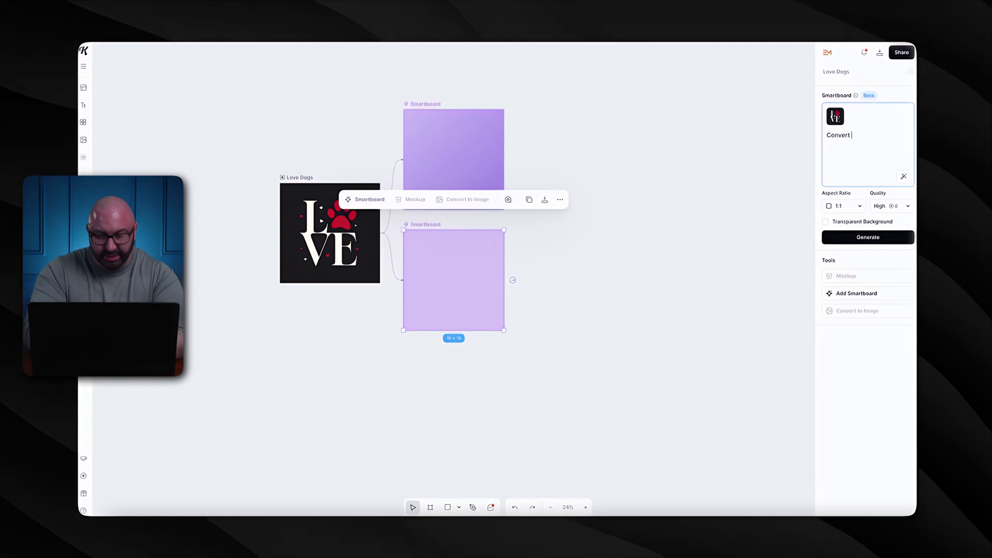
{"action": "type", "text": "the dog poaw int"}
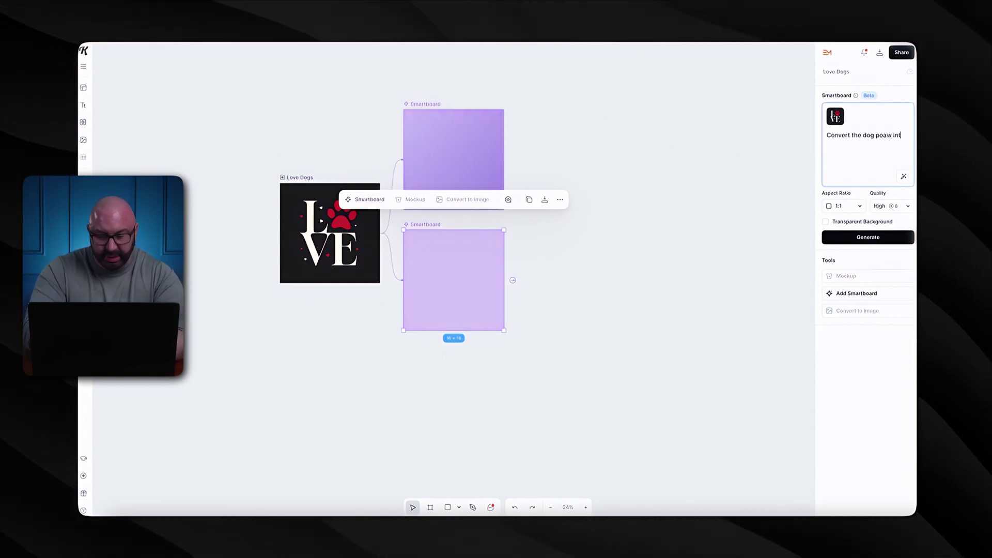
{"action": "type", "text": "o a cat paw"}
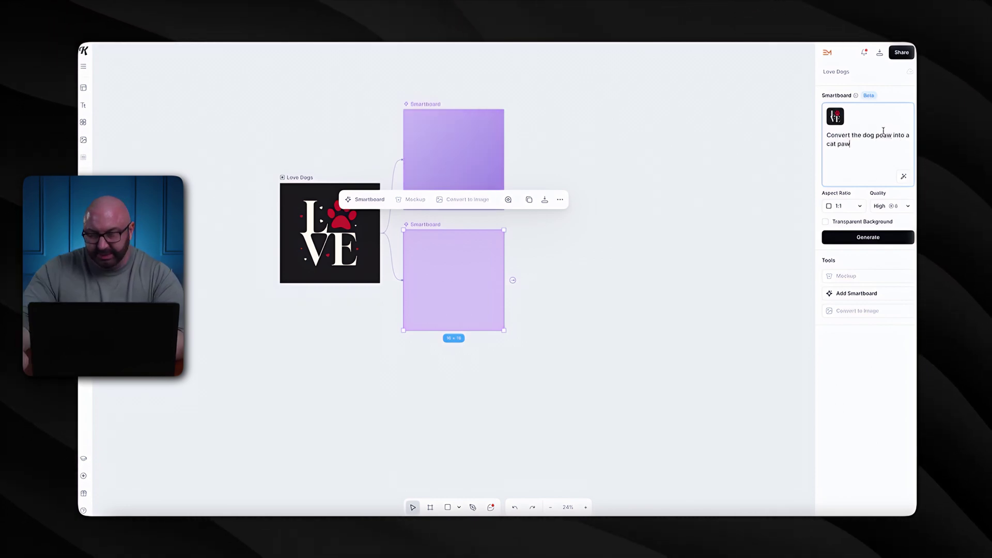
{"action": "right_click", "coordinate": [883, 135]}
{"action": "left_click", "coordinate": [856, 137]}
{"action": "key", "text": "Return"}
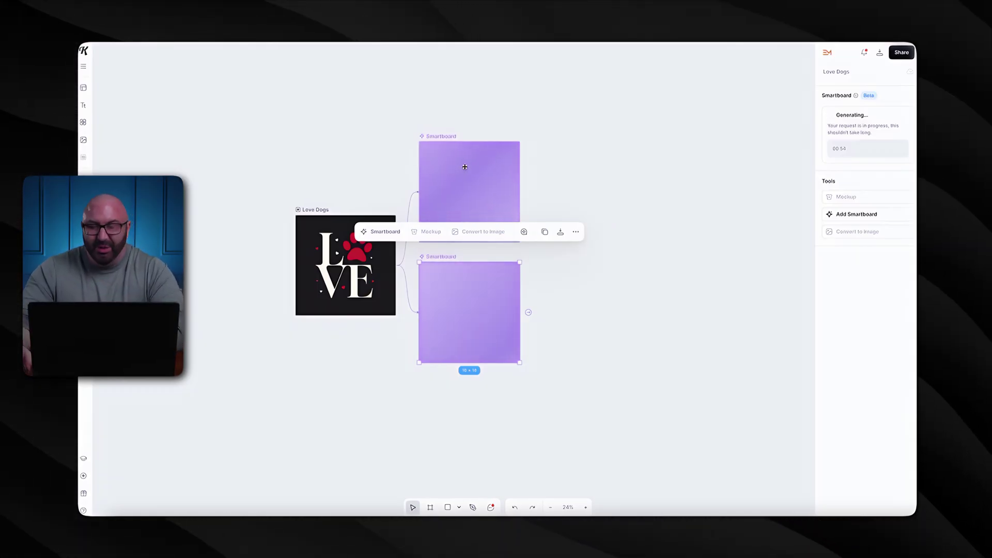
Step: Add a third Smartboard connected to the Love Dogs artboard, below the other two
{"action": "scroll", "coordinate": [465, 167], "scroll_direction": "down", "scroll_amount": 2}
{"action": "left_click", "coordinate": [349, 217]}
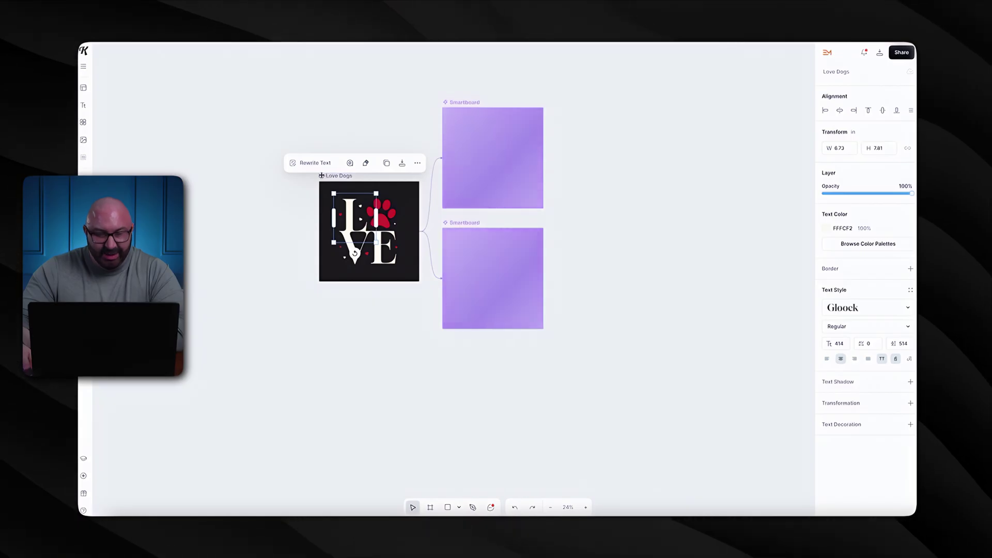
{"action": "key", "text": "Escape"}
{"action": "left_click", "coordinate": [277, 150]}
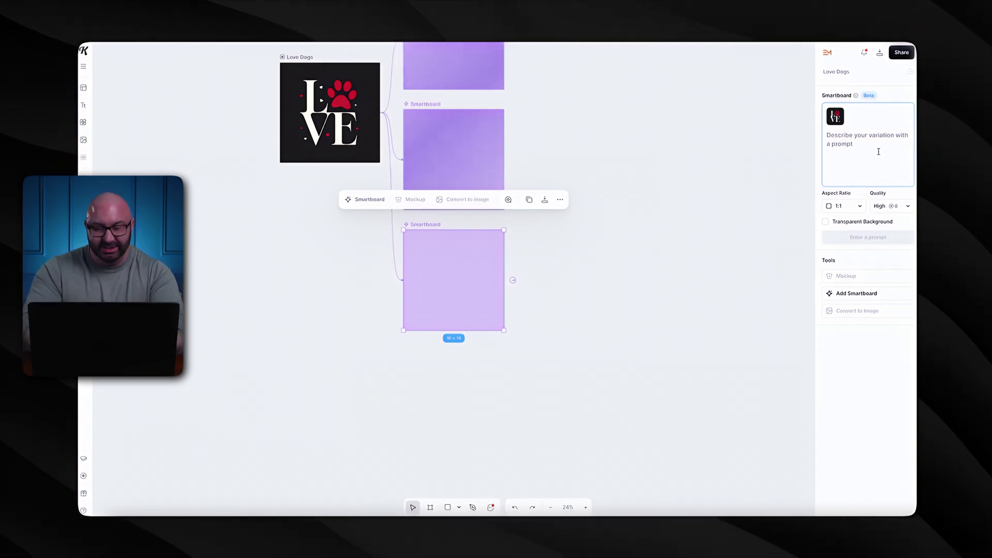
Step: Prompt the third Smartboard with "Convert this into an embroidered font" and generate the variation
{"action": "type", "text": "Convert this "}
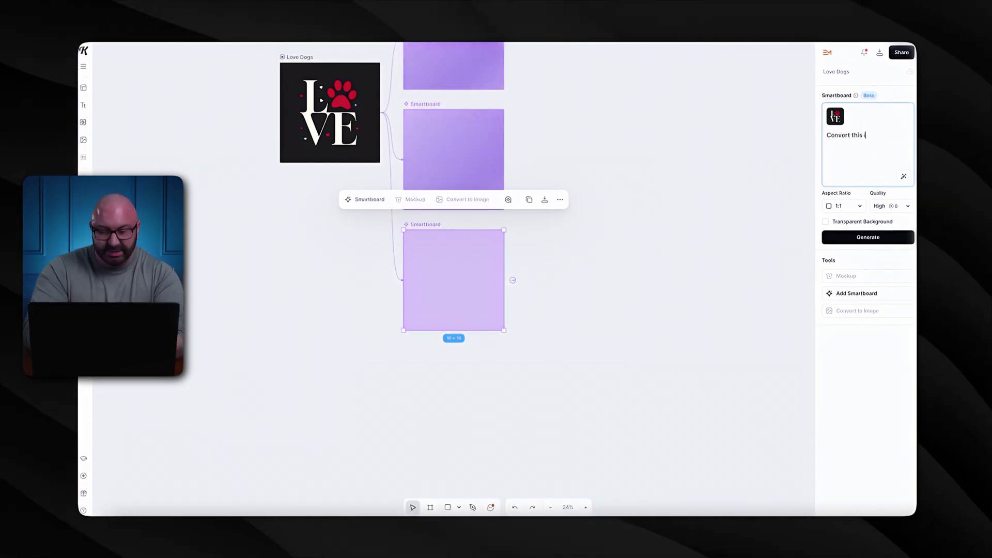
{"action": "type", "text": "into an embroide"}
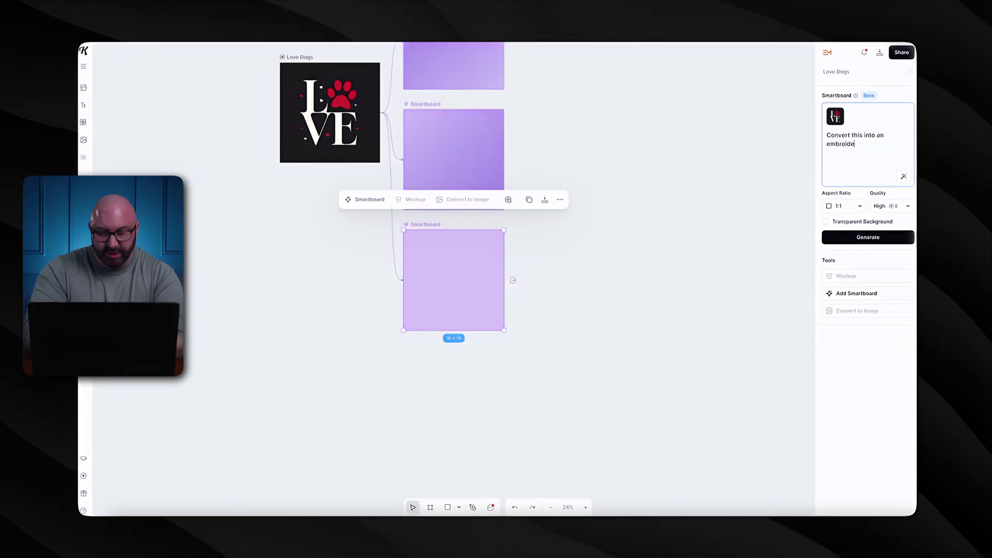
{"action": "type", "text": "red form"}
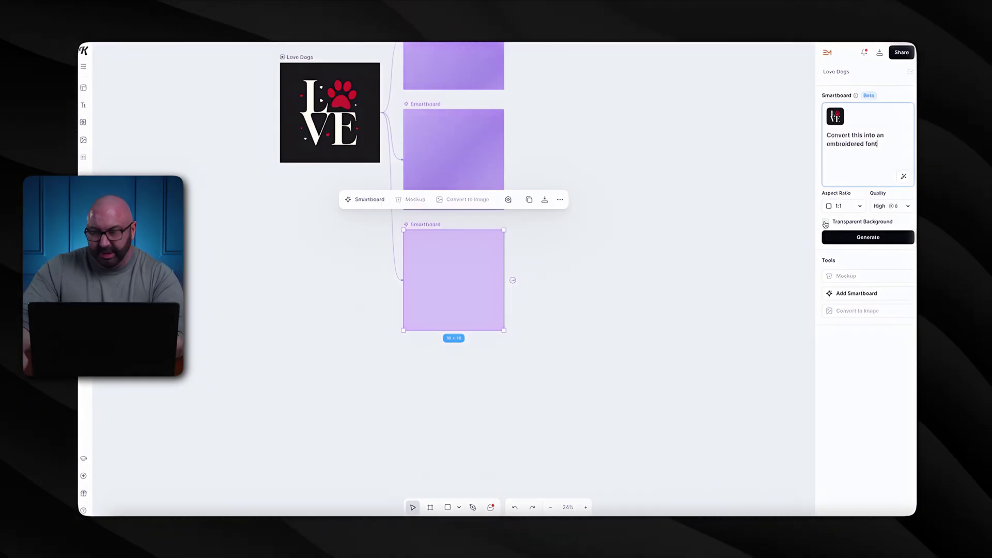
{"action": "left_click", "coordinate": [830, 238]}
{"action": "scroll", "coordinate": [571, 261], "scroll_direction": "up", "scroll_amount": 1}
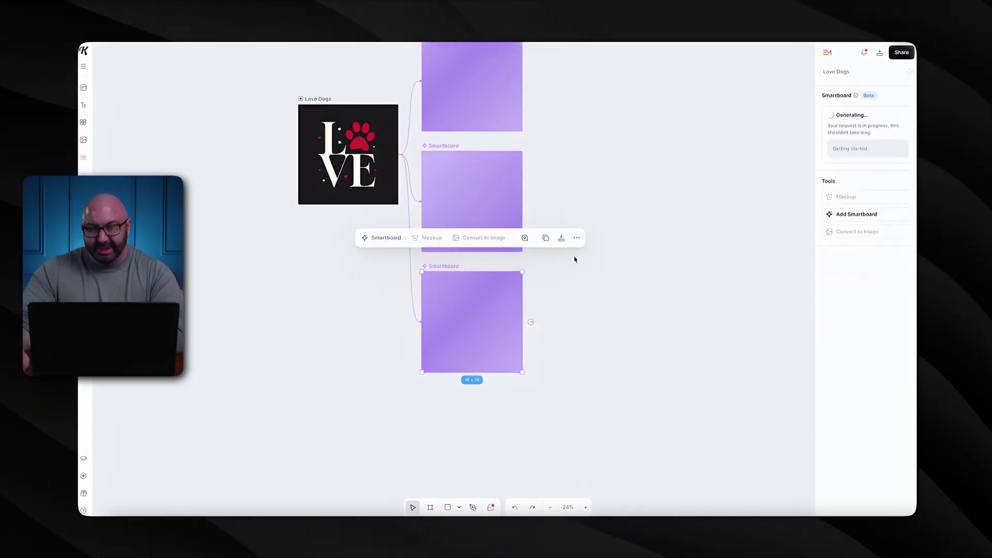
{"action": "scroll", "coordinate": [575, 259], "scroll_direction": "up", "scroll_amount": 2}
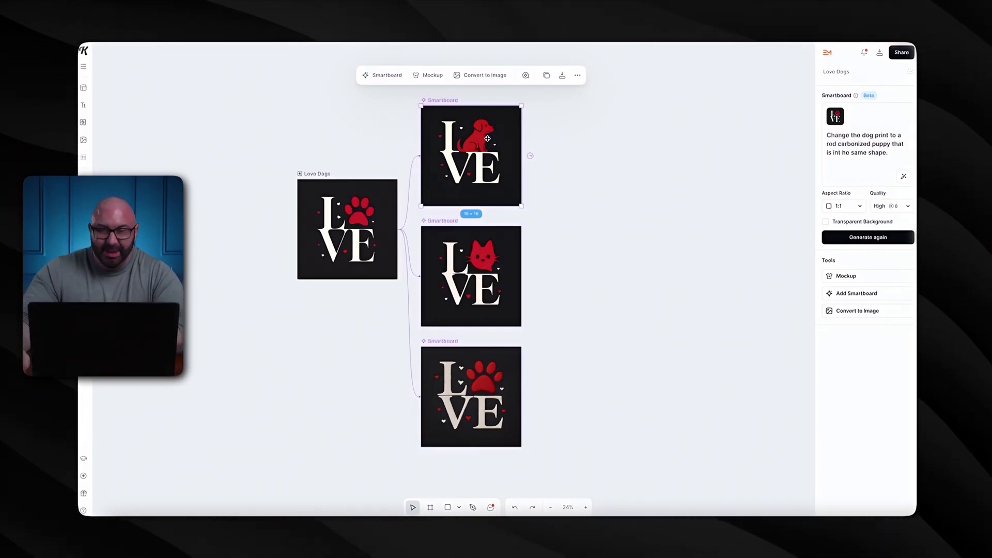
Step: Examine the puppy, cat and embroidered variations of the Love design up close
{"action": "scroll", "coordinate": [488, 138], "scroll_direction": "up", "scroll_amount": 10}
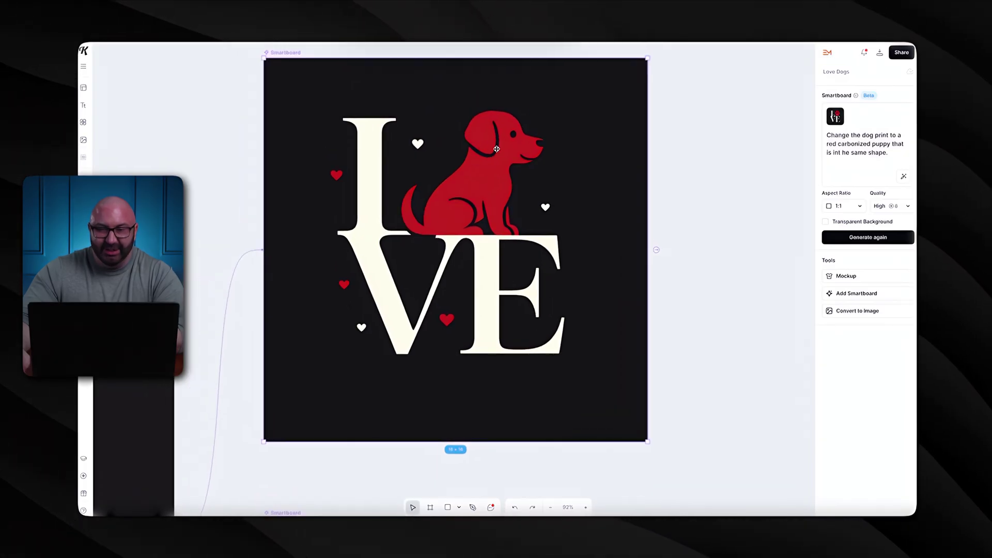
{"action": "scroll", "coordinate": [496, 149], "scroll_direction": "down", "scroll_amount": 10}
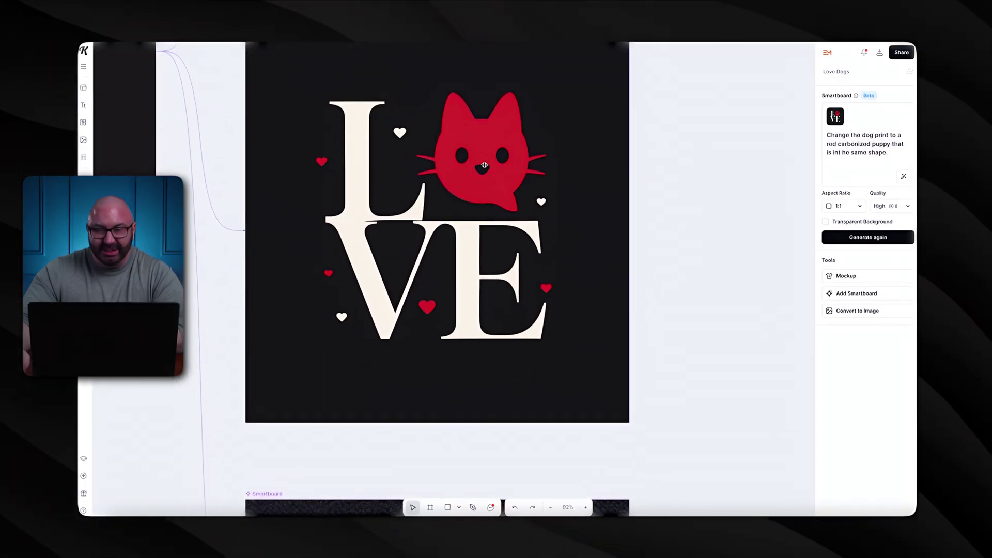
{"action": "scroll", "coordinate": [486, 170], "scroll_direction": "down", "scroll_amount": 8}
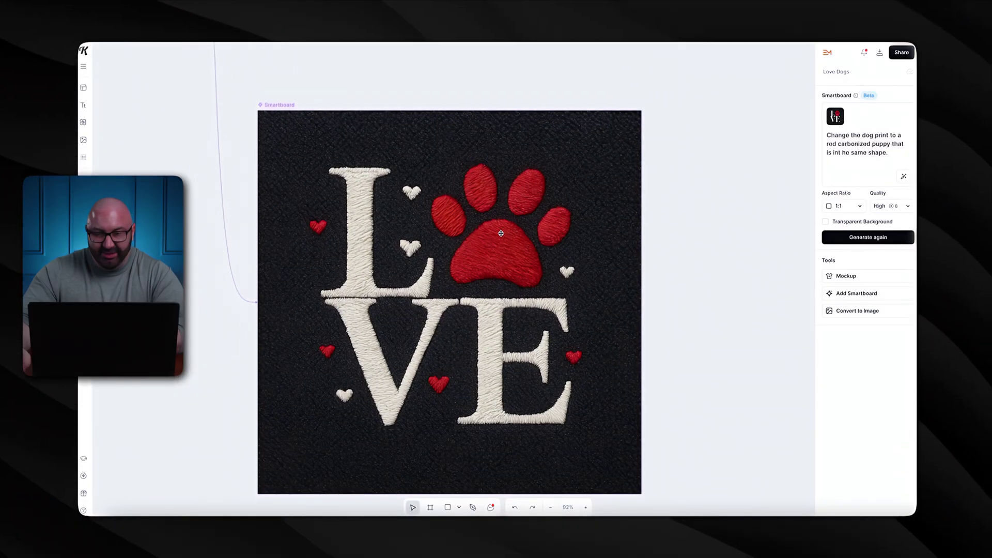
{"action": "scroll", "coordinate": [500, 233], "scroll_direction": "up", "scroll_amount": 4}
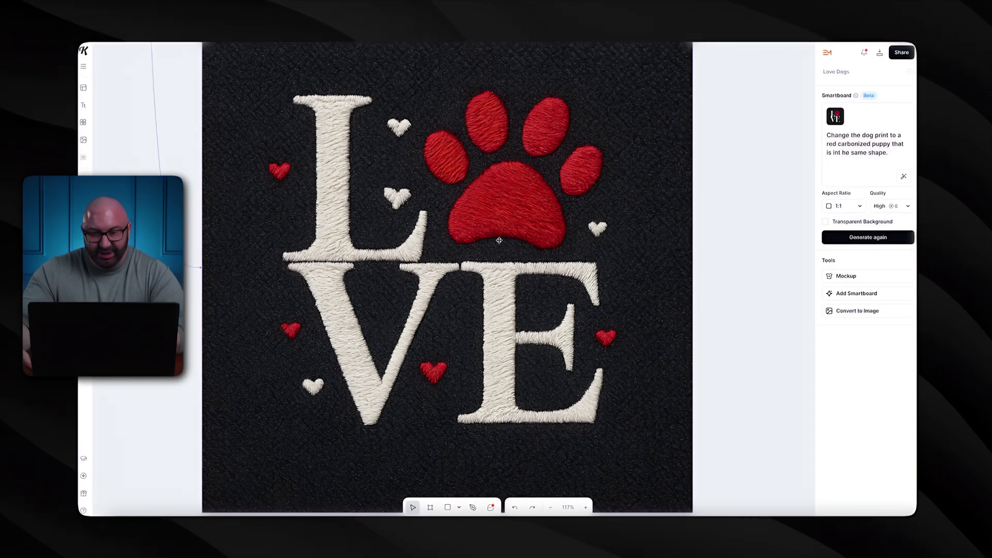
{"action": "scroll", "coordinate": [499, 241], "scroll_direction": "down", "scroll_amount": 5}
Step: Add a Smartboard connected to the embroidered variation and generate an ultra-realistic park photo of a person wearing a black sweatshirt with the embroidered logo
{"action": "left_click", "coordinate": [533, 206]}
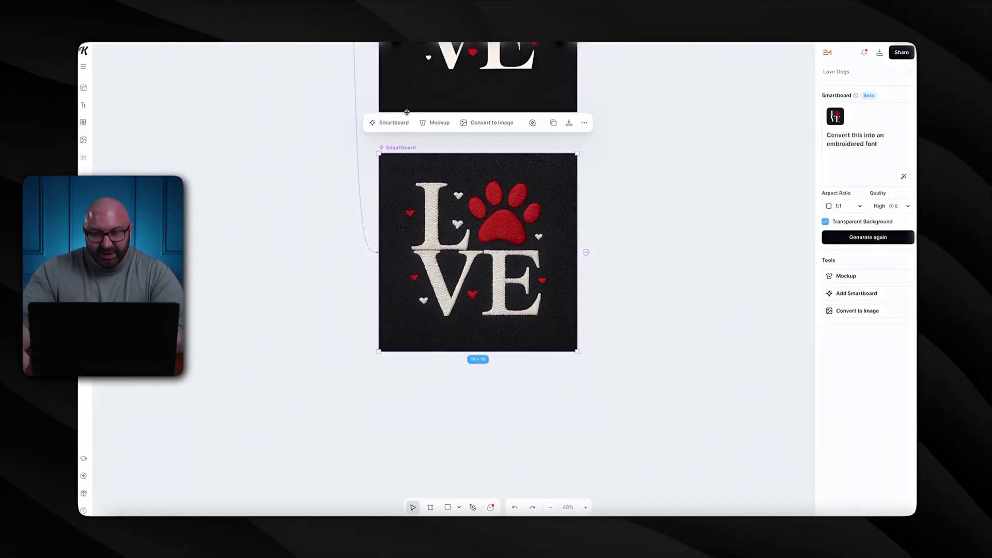
{"action": "left_click", "coordinate": [390, 123]}
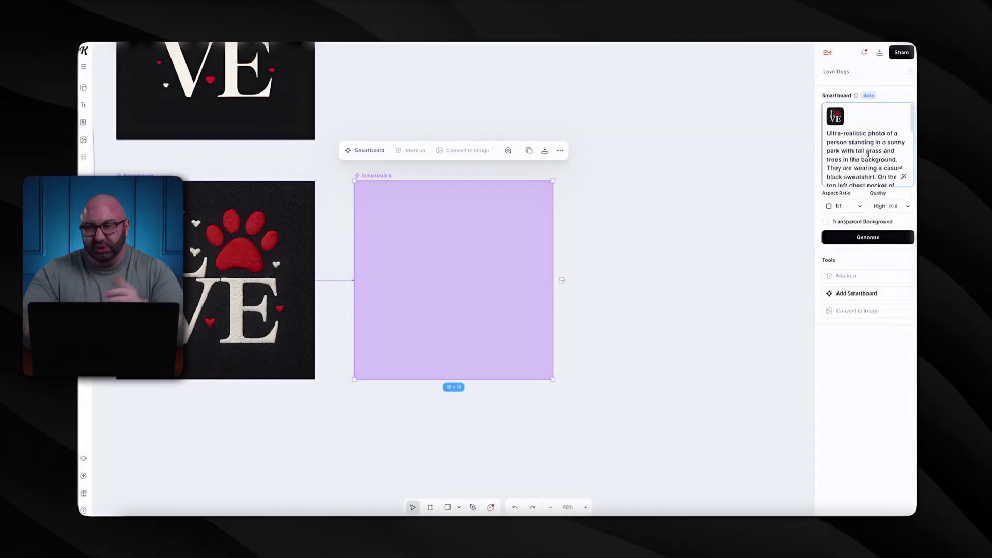
{"action": "scroll", "coordinate": [859, 144], "scroll_direction": "down", "scroll_amount": 1}
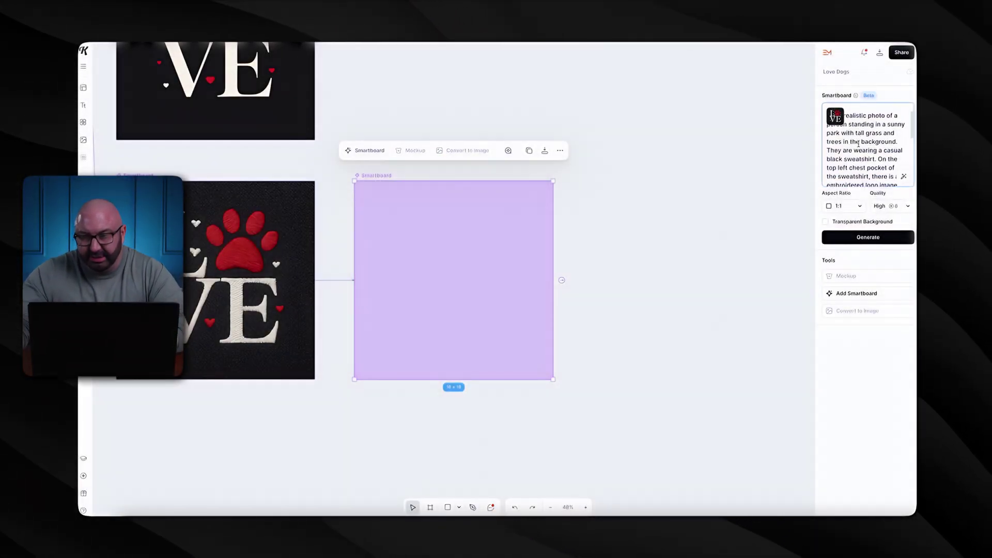
{"action": "scroll", "coordinate": [859, 145], "scroll_direction": "down", "scroll_amount": 1}
{"action": "scroll", "coordinate": [860, 143], "scroll_direction": "down", "scroll_amount": 1}
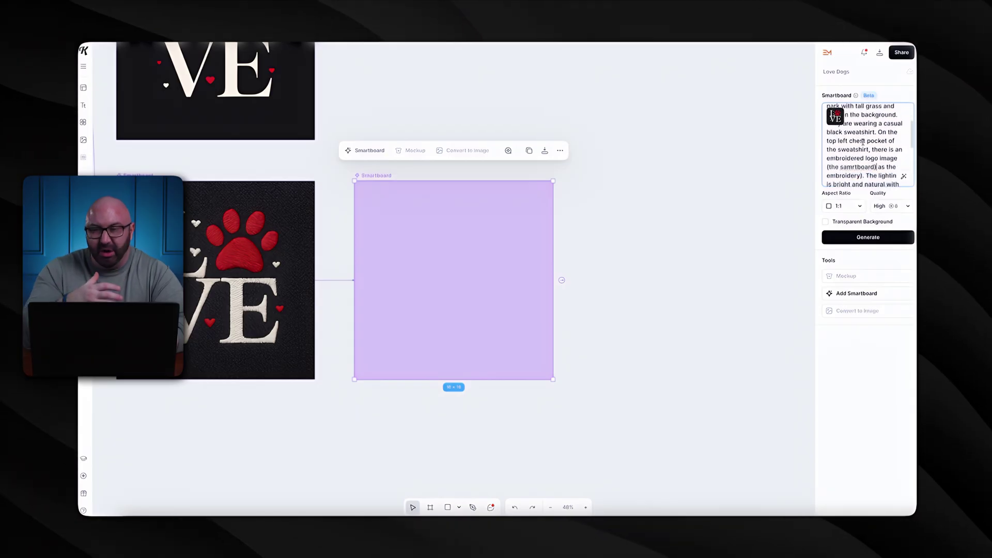
{"action": "scroll", "coordinate": [862, 141], "scroll_direction": "down", "scroll_amount": 4}
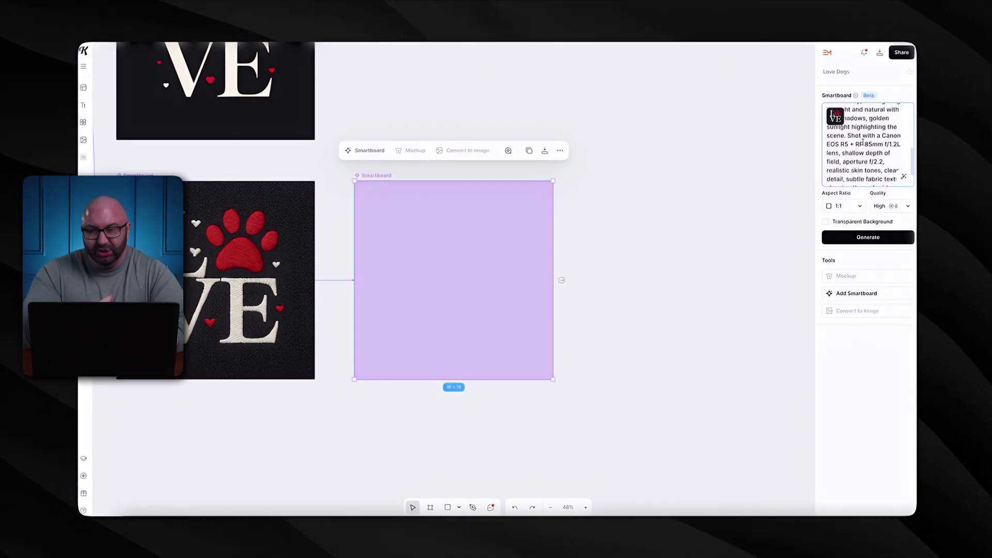
{"action": "scroll", "coordinate": [863, 142], "scroll_direction": "down", "scroll_amount": 3}
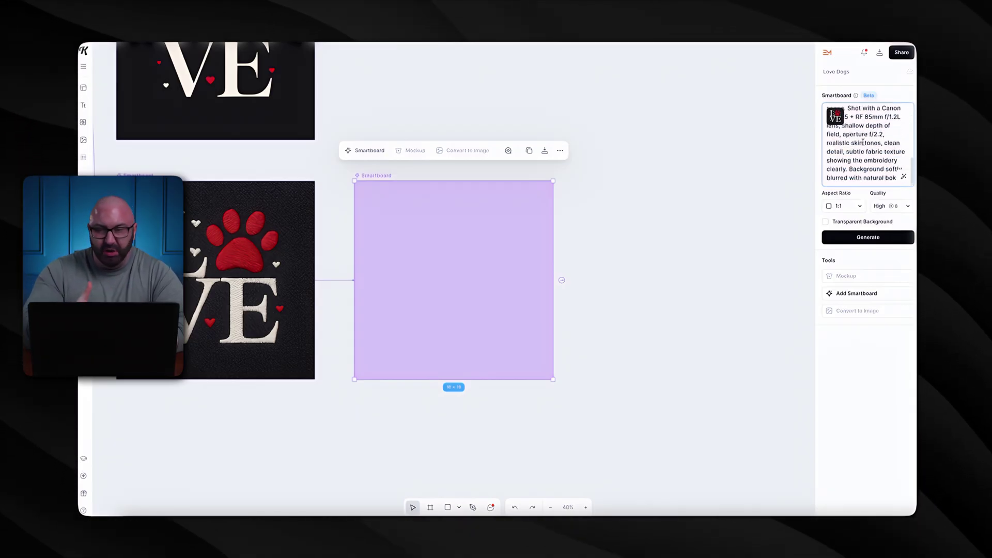
{"action": "left_click", "coordinate": [848, 238]}
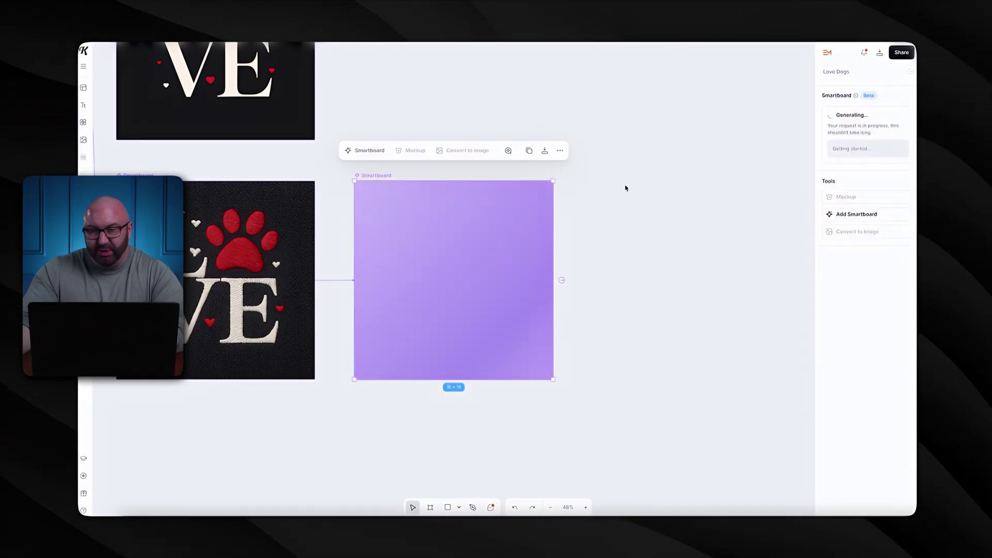
Step: Examine the generated sweatshirt photo, checking the person's face and the embroidery detail on the chest logo
{"action": "scroll", "coordinate": [626, 188], "scroll_direction": "left", "scroll_amount": 3}
{"action": "scroll", "coordinate": [625, 188], "scroll_direction": "up", "scroll_amount": 1}
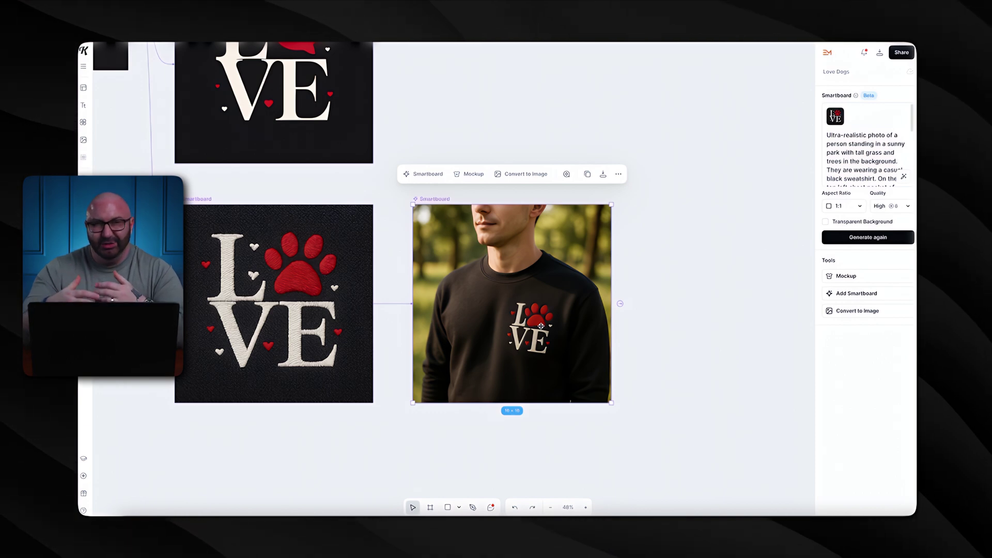
{"action": "scroll", "coordinate": [481, 290], "scroll_direction": "up", "scroll_amount": 5}
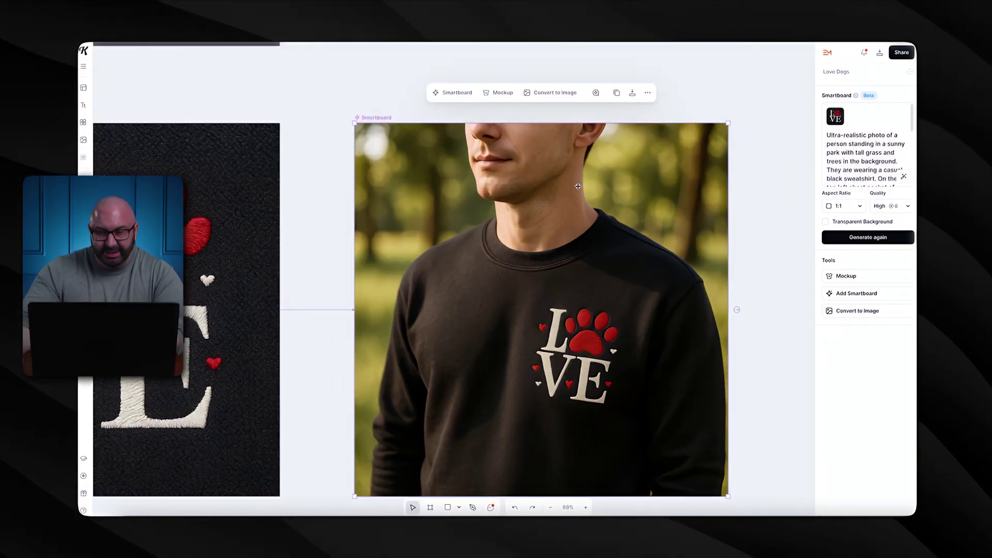
{"action": "scroll", "coordinate": [516, 142], "scroll_direction": "up", "scroll_amount": 3}
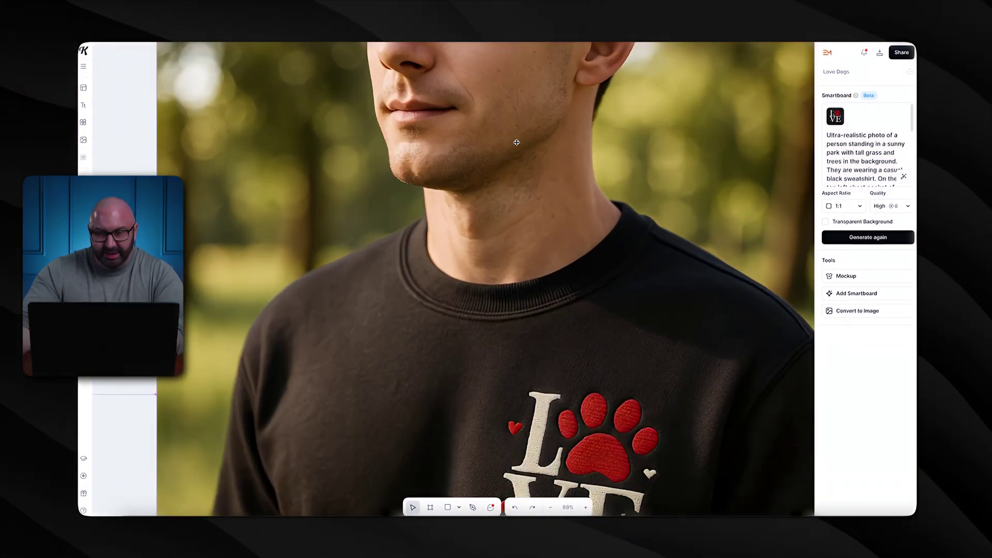
{"action": "scroll", "coordinate": [503, 146], "scroll_direction": "down", "scroll_amount": 5}
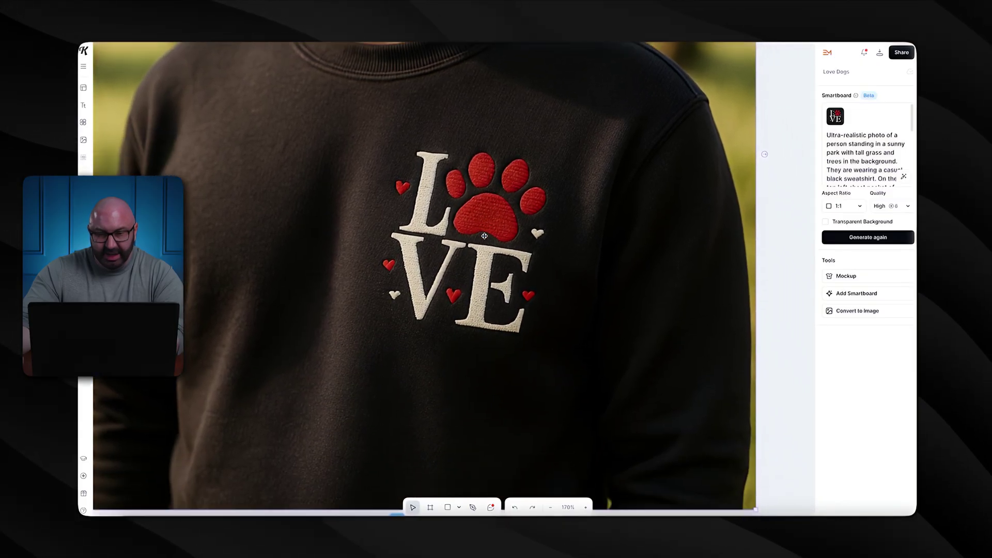
{"action": "scroll", "coordinate": [485, 236], "scroll_direction": "up", "scroll_amount": 5}
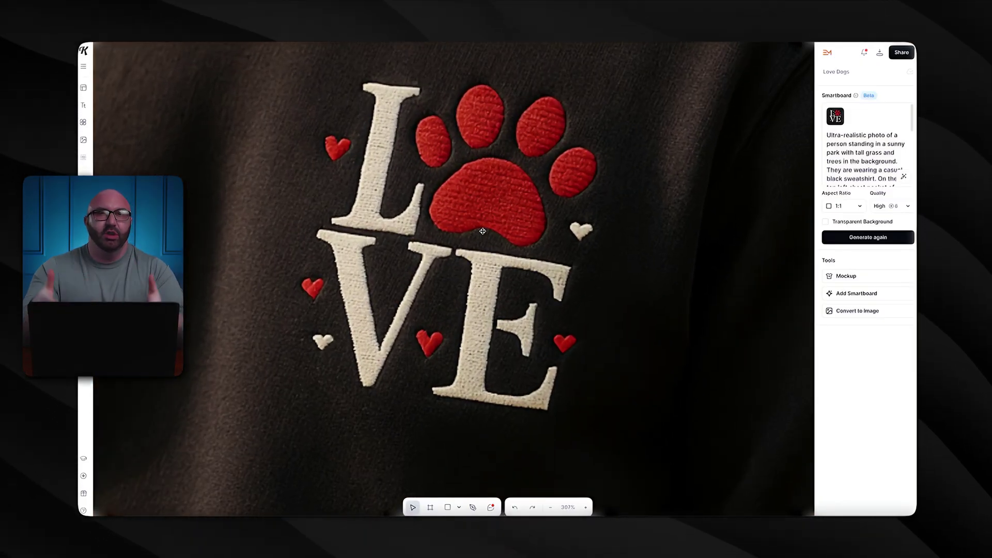
{"action": "scroll", "coordinate": [482, 231], "scroll_direction": "down", "scroll_amount": 6}
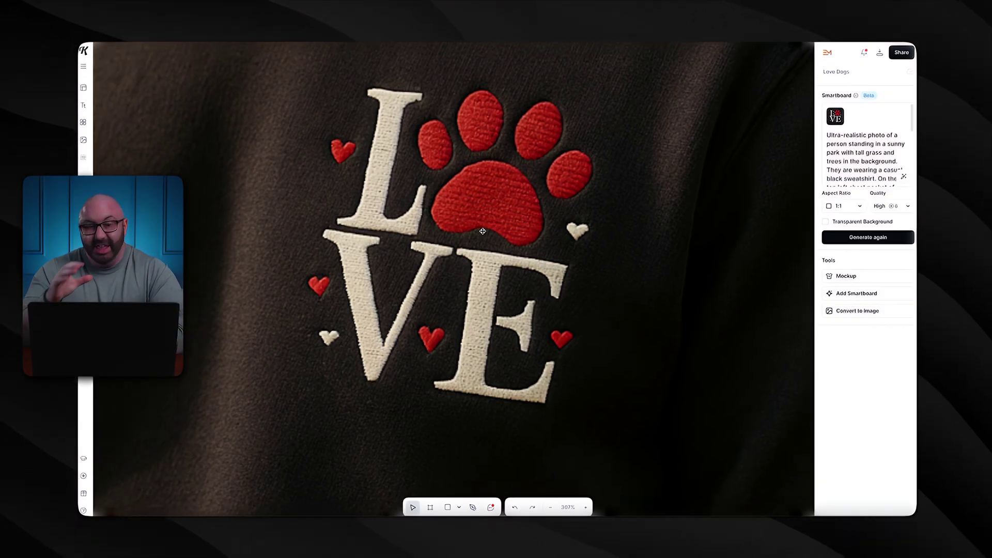
{"action": "key", "text": "shift+1"}
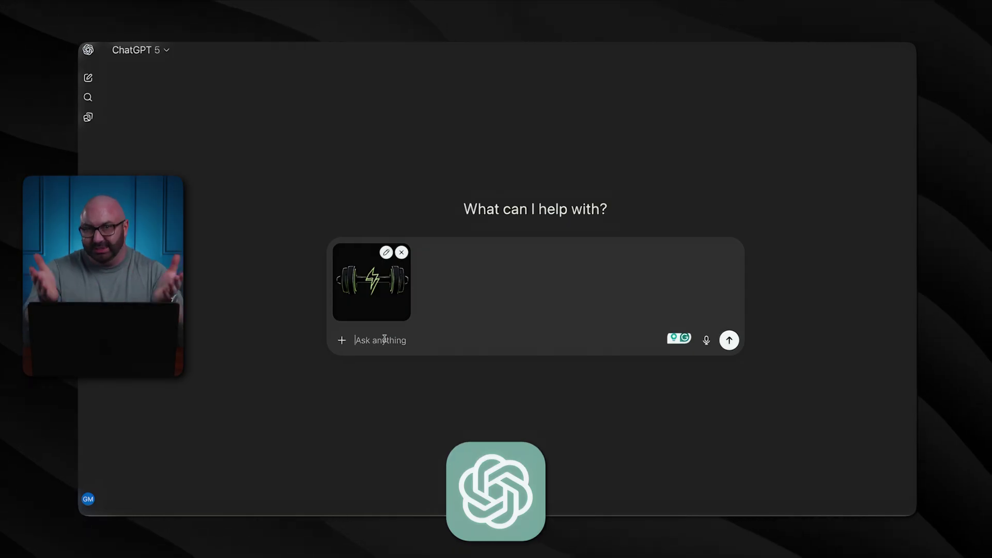
Step: Switch to ChatGPT and submit the attached dumbbell image with the prompt "Using this image make it into one solid color"
{"action": "type", "text": "csing "}
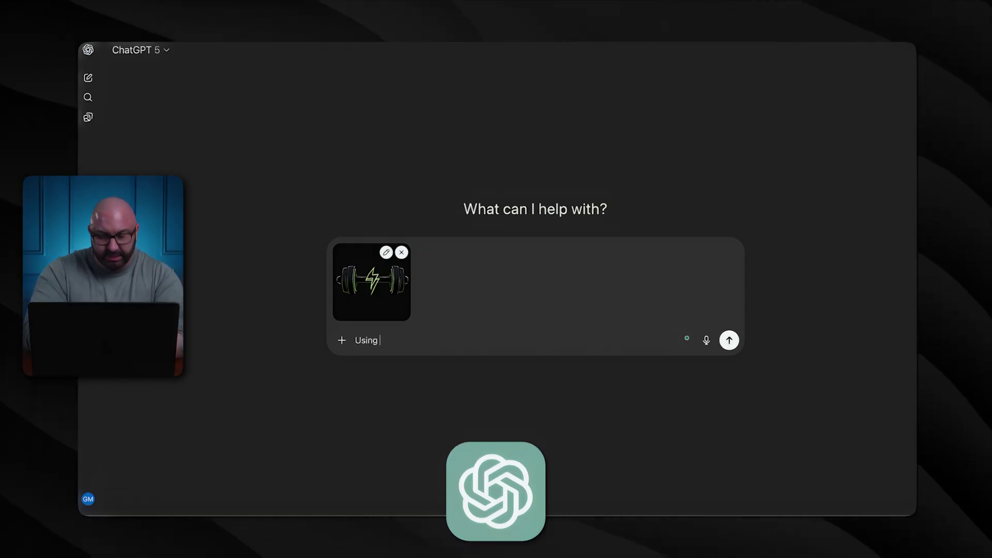
{"action": "type", "text": "this image make it"}
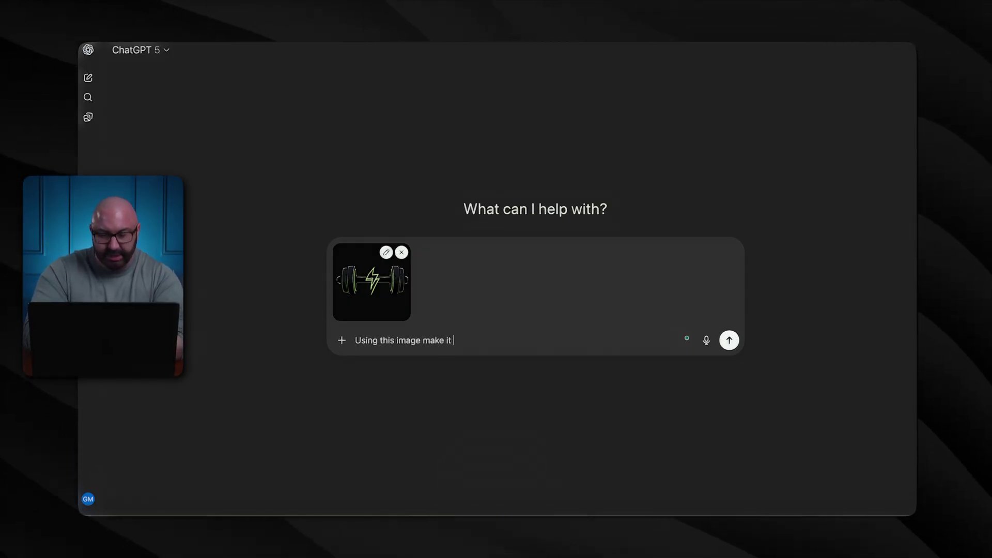
{"action": "type", "text": " into one solid c"}
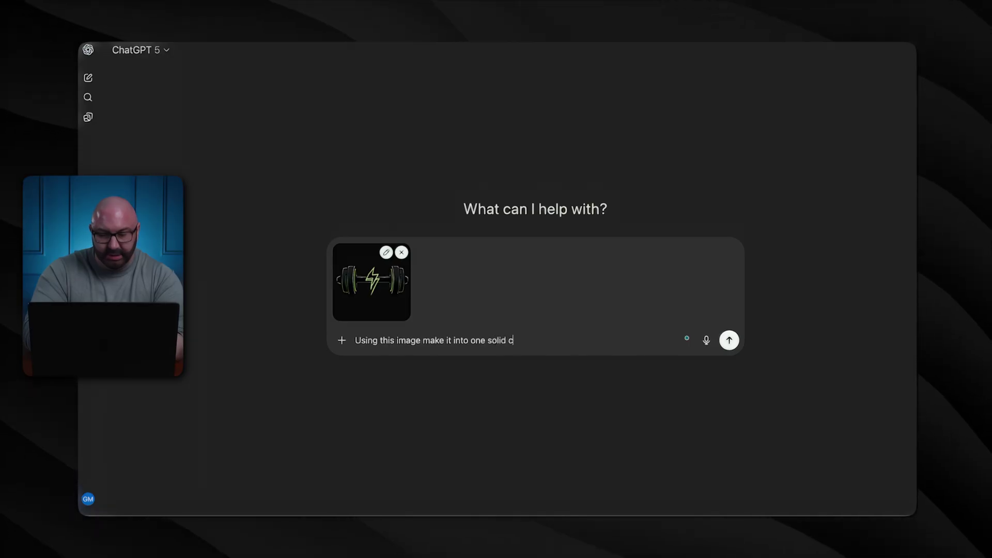
{"action": "type", "text": "olor"}
{"action": "key", "text": "Return"}
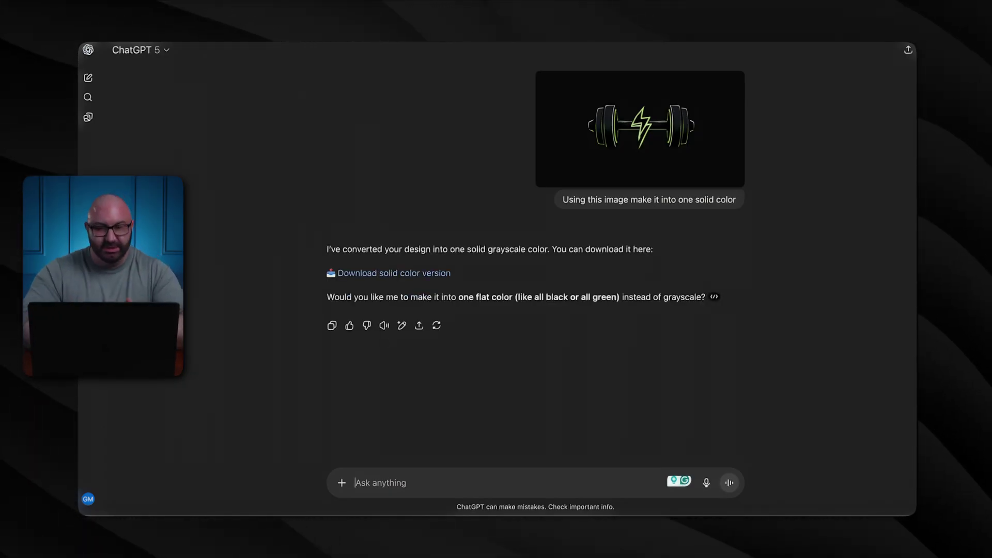
Step: Download the solid color version to check it, and send the follow-up request "I need this converted into one solid color vector"
{"action": "left_click", "coordinate": [418, 277]}
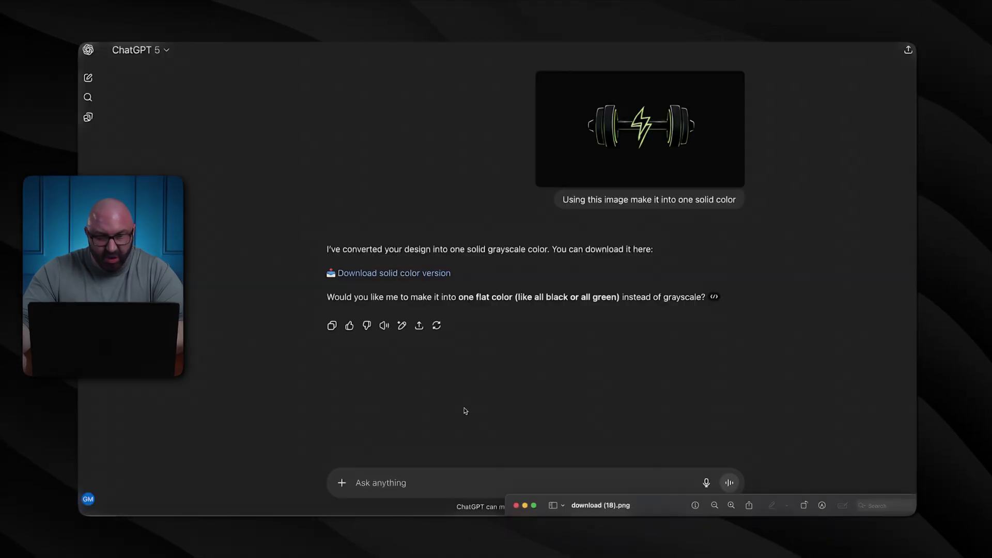
{"action": "left_click", "coordinate": [446, 481]}
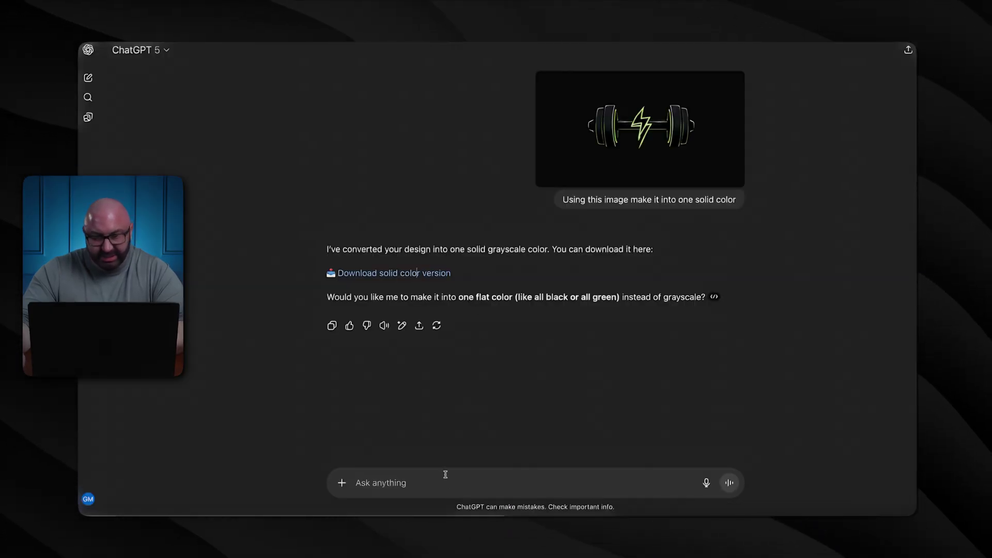
{"action": "type", "text": "I need "}
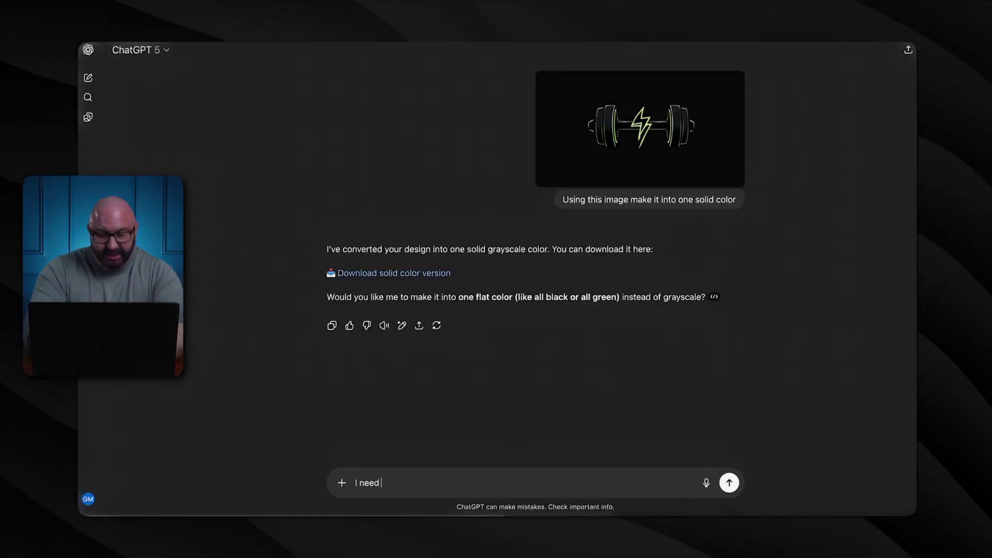
{"action": "type", "text": "this converted into on"}
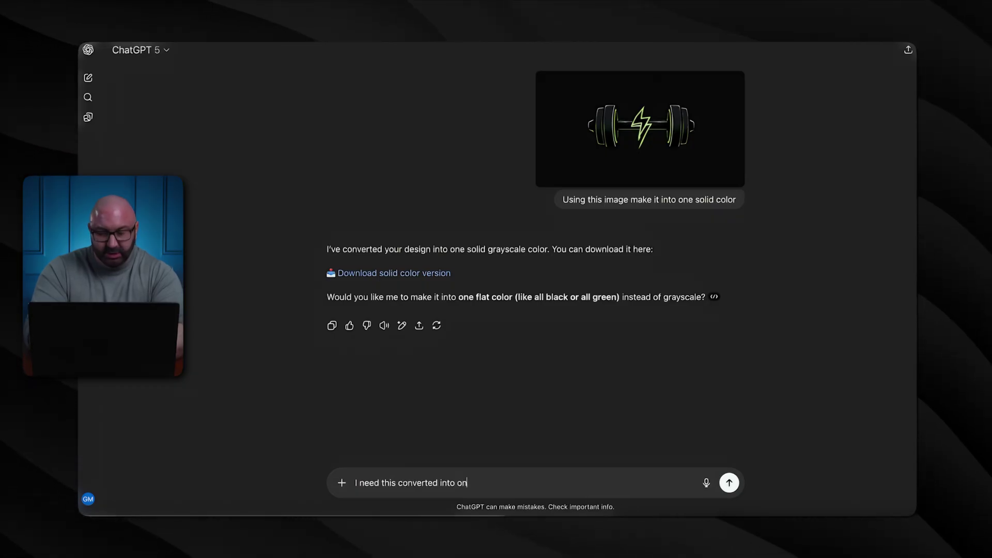
{"action": "type", "text": "e solid color"}
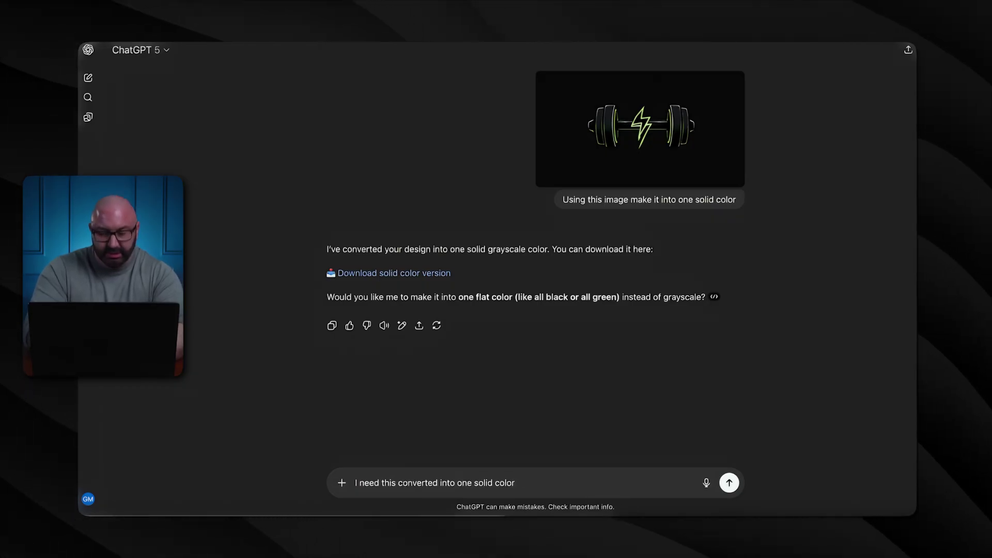
{"action": "type", "text": " vector"}
{"action": "key", "text": "Return"}
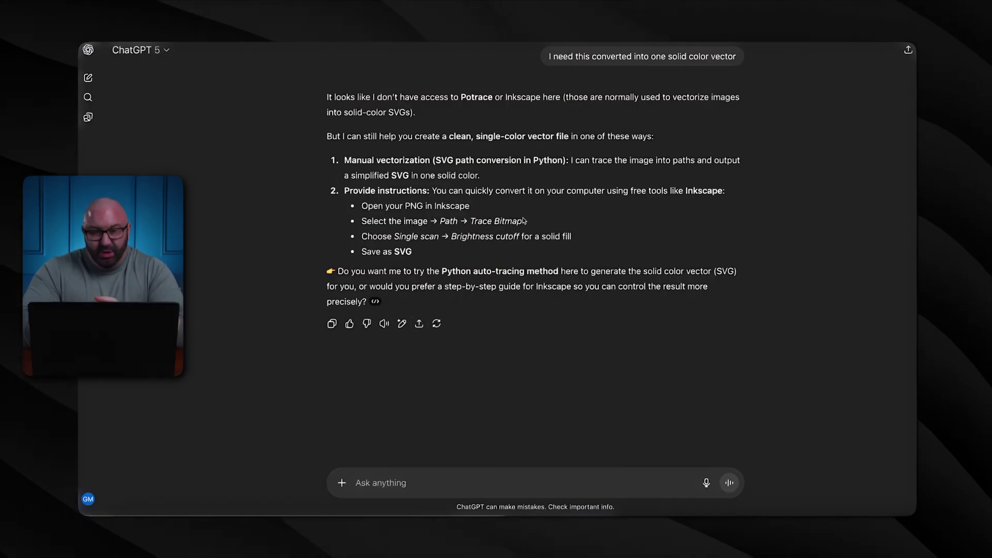
Step: Send "Convert the image to once solid color. White", and ask ChatGPT to "Display the image instead of downloading it"
{"action": "scroll", "coordinate": [523, 220], "scroll_direction": "down", "scroll_amount": 1}
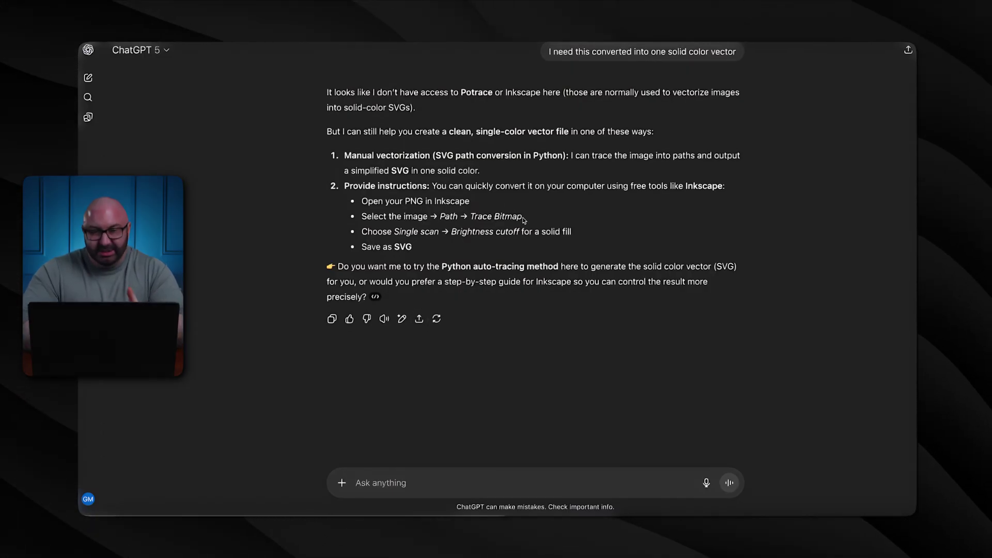
{"action": "left_click", "coordinate": [376, 487]}
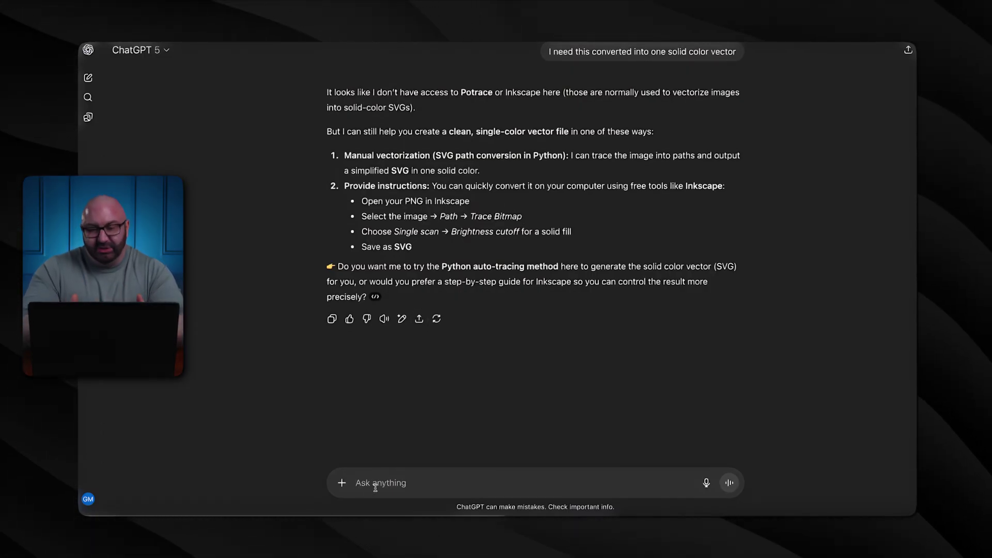
{"action": "type", "text": "Convert the"}
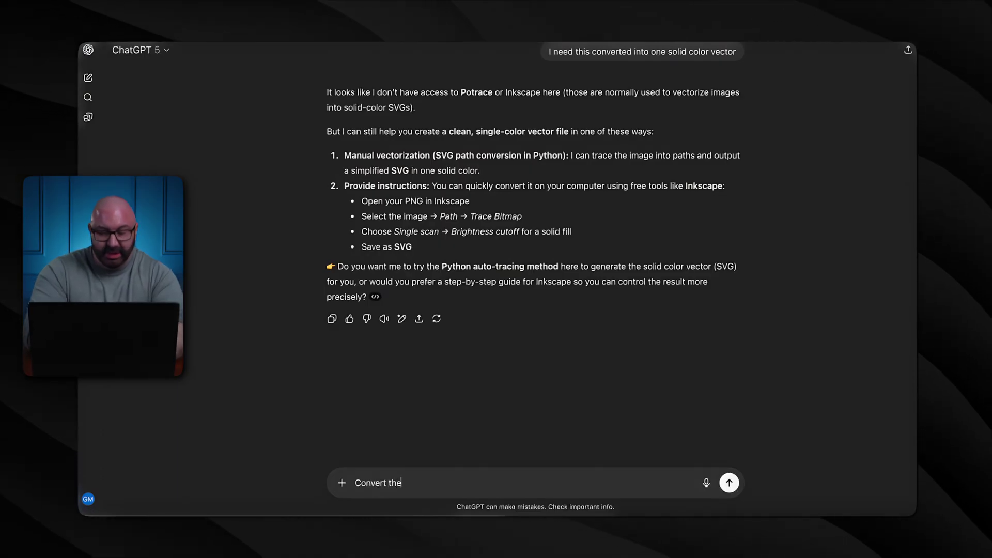
{"action": "type", "text": " image to once"}
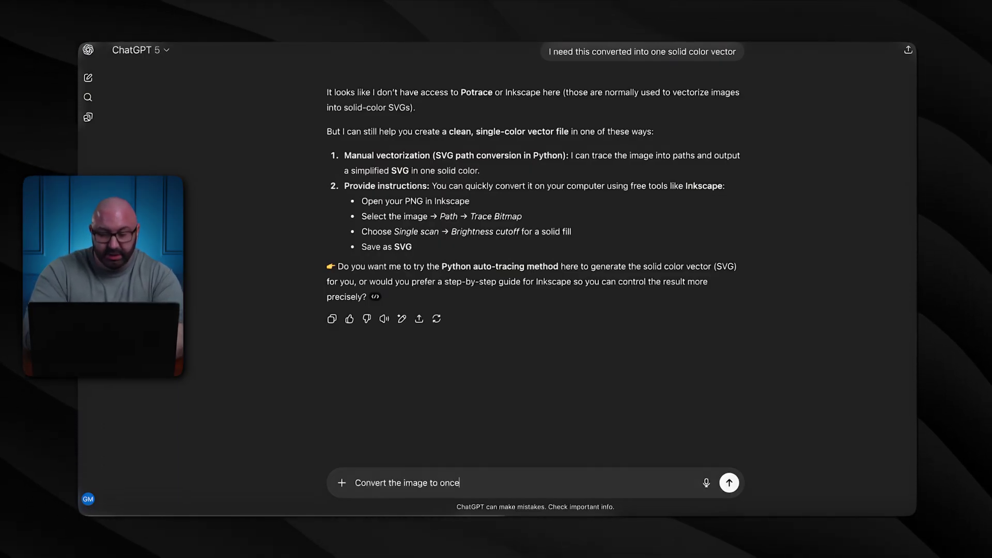
{"action": "type", "text": " solid color. White"}
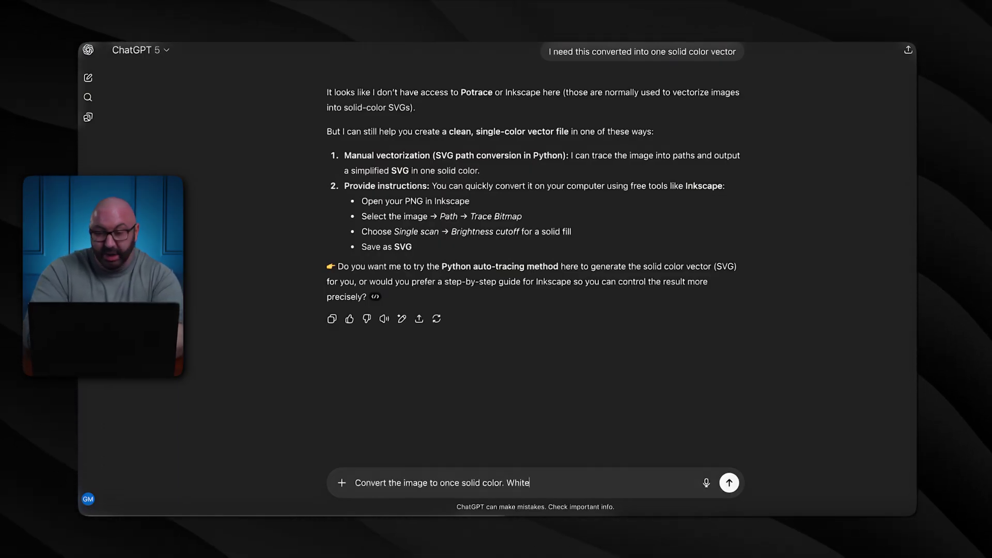
{"action": "key", "text": "Return"}
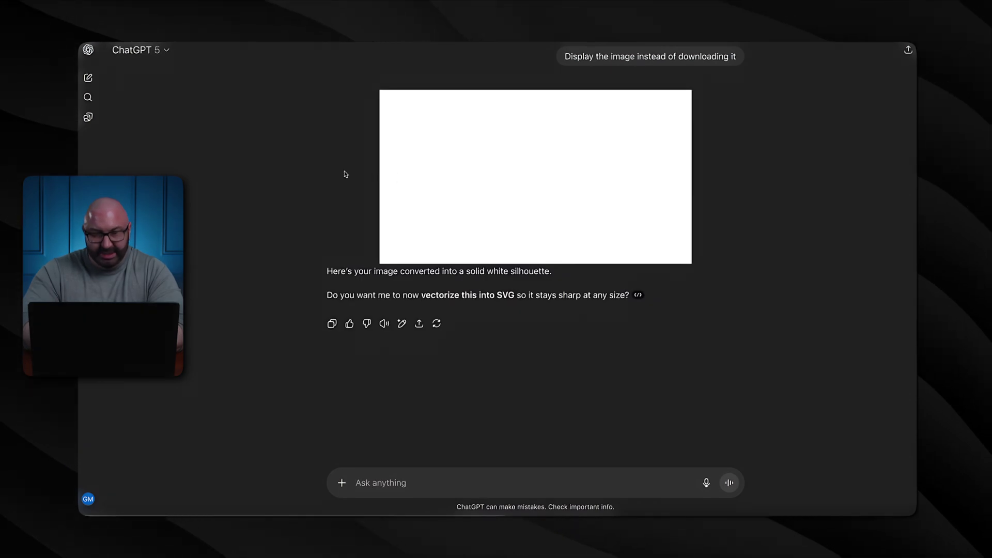
{"action": "scroll", "coordinate": [359, 200], "scroll_direction": "up", "scroll_amount": 2}
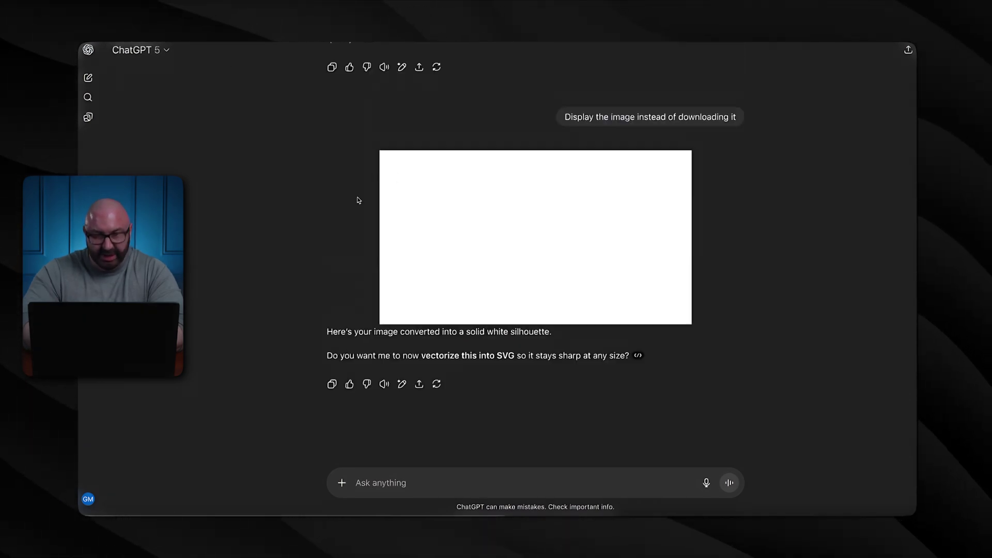
Step: Start a new chat, attach the original green dumbbell image, and select the Create image tool
{"action": "scroll", "coordinate": [359, 200], "scroll_direction": "up", "scroll_amount": 5}
{"action": "scroll", "coordinate": [357, 199], "scroll_direction": "down", "scroll_amount": 6}
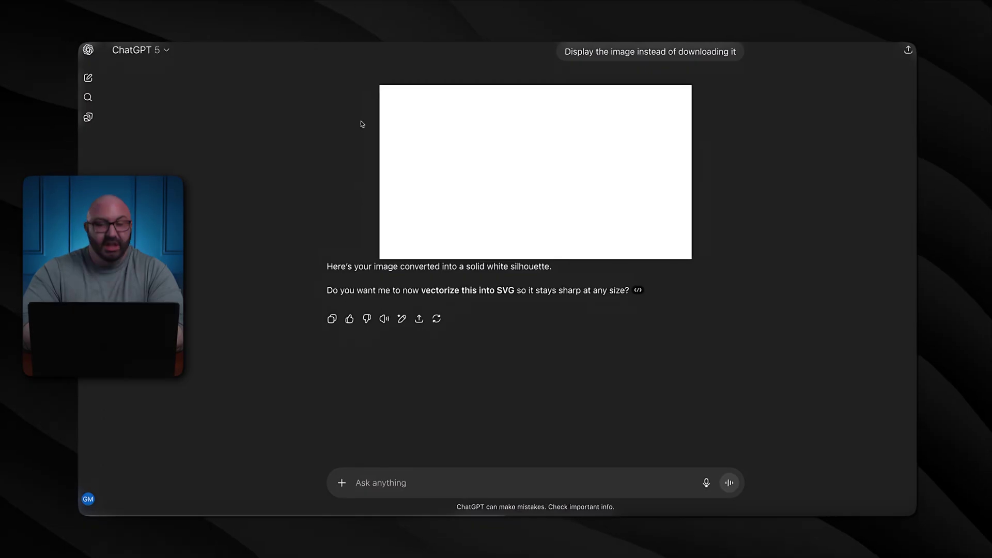
{"action": "left_click", "coordinate": [96, 76]}
{"action": "left_click", "coordinate": [341, 253]}
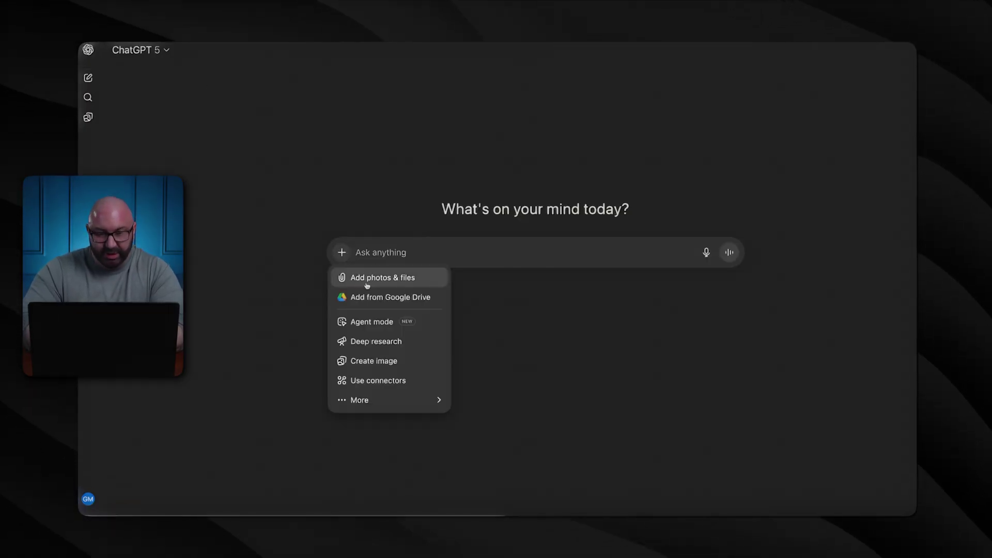
{"action": "left_click", "coordinate": [366, 279]}
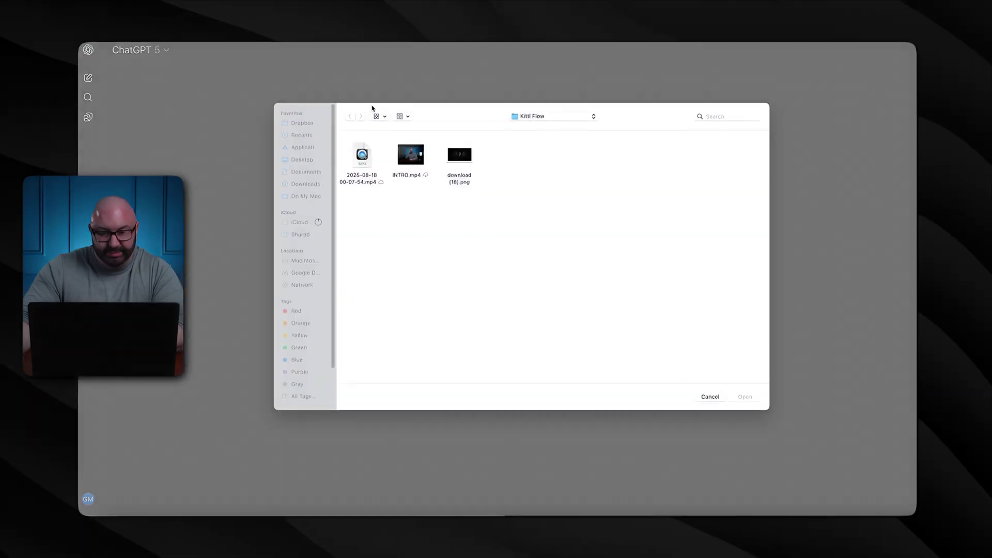
{"action": "double_click", "coordinate": [361, 150]}
{"action": "left_click", "coordinate": [342, 340]}
{"action": "left_click", "coordinate": [394, 448]}
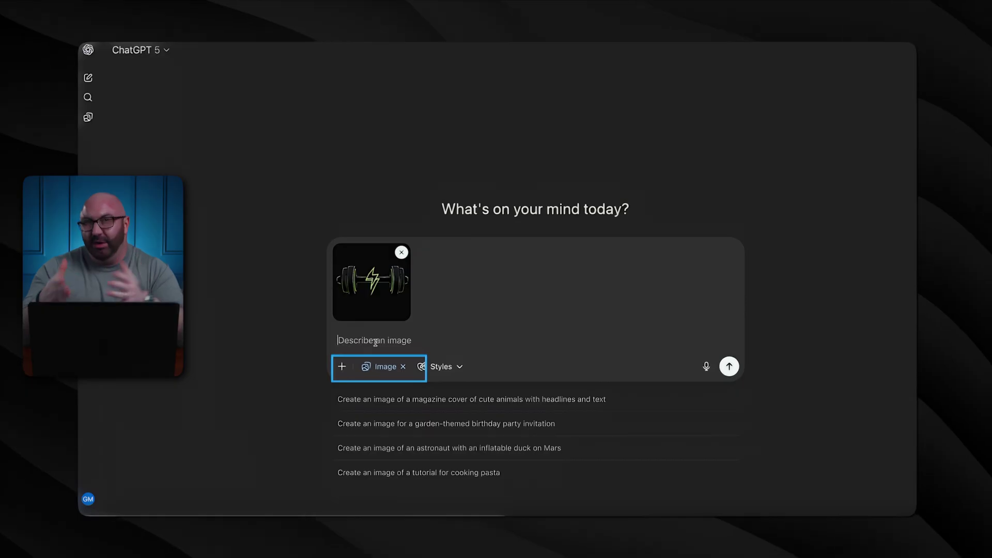
Step: Send the image request "Make this into one solid color." with the attached dumbbell
{"action": "type", "text": "Make "}
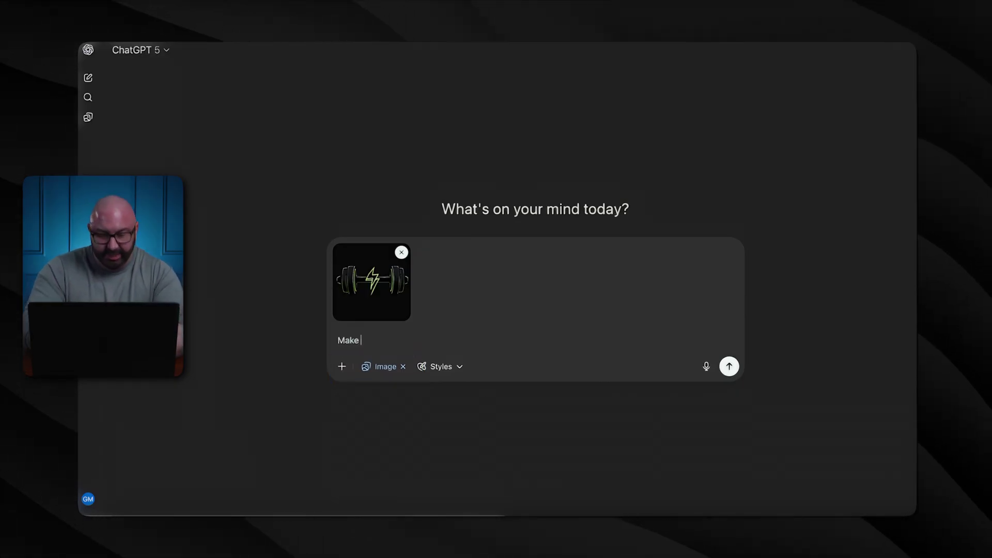
{"action": "type", "text": "this into one solid color."}
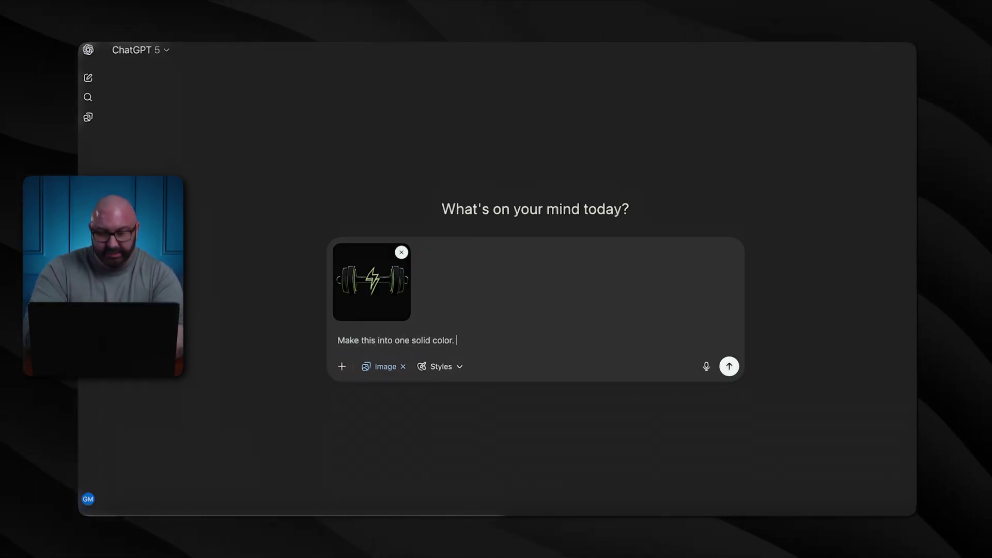
{"action": "key", "text": "Return"}
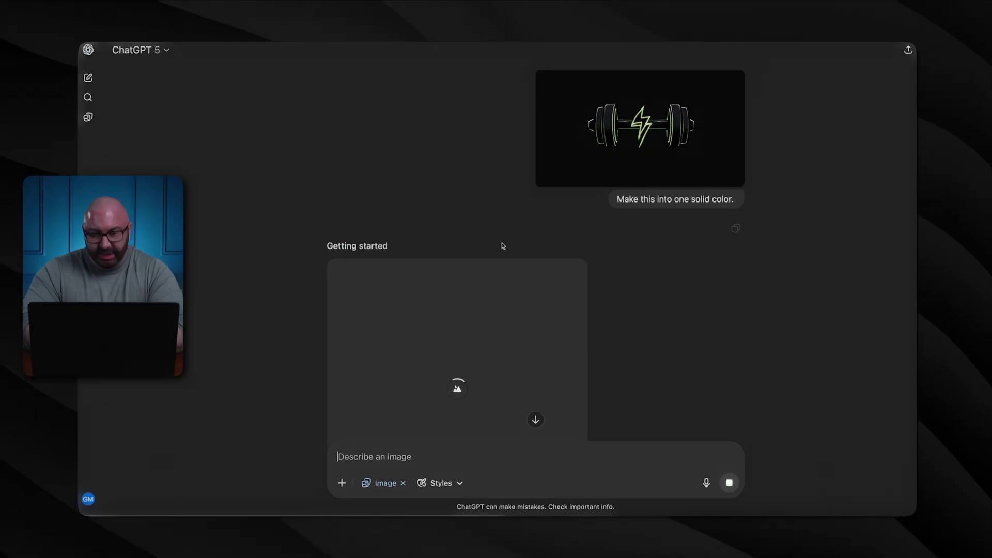
Step: Write a follow-up request, "Add text over the top and bottom.", specifying "UNLEASH THE" as the top text
{"action": "scroll", "coordinate": [626, 287], "scroll_direction": "down", "scroll_amount": 2}
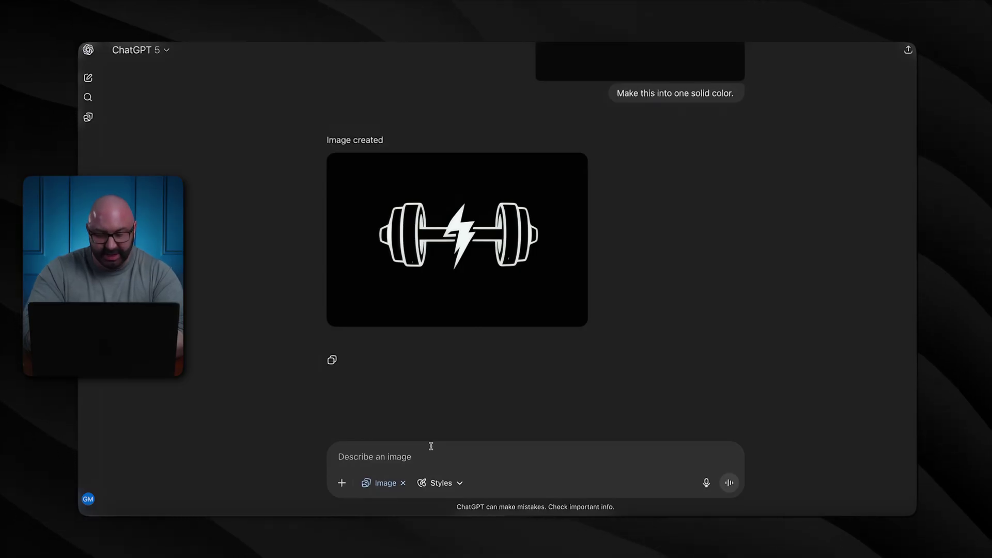
{"action": "type", "text": "Add text o"}
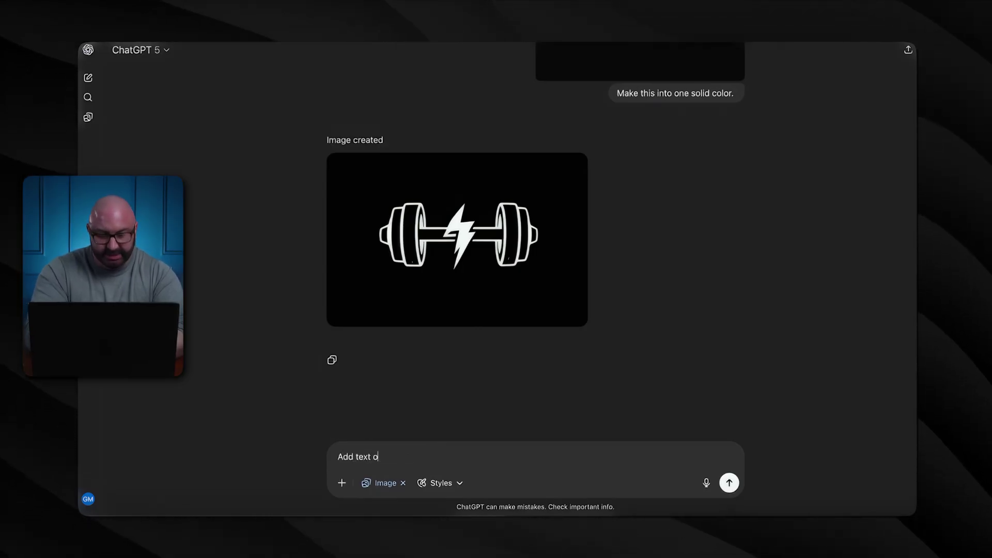
{"action": "type", "text": "ver the top and bo"}
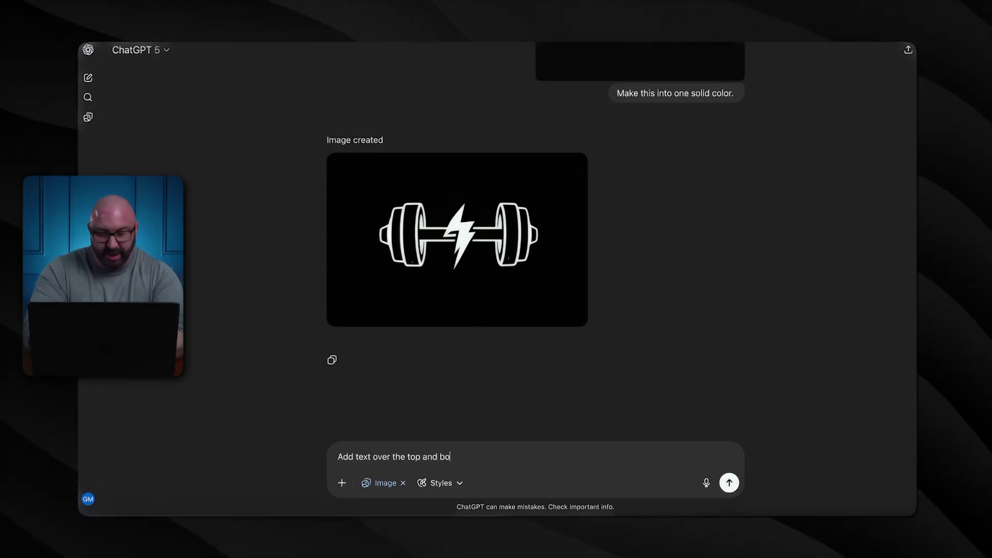
{"action": "type", "text": "ttom."}
{"action": "key", "text": "shift+Return"}
{"action": "key", "text": "shift+Return"}
{"action": "type", "text": "On the top I w"}
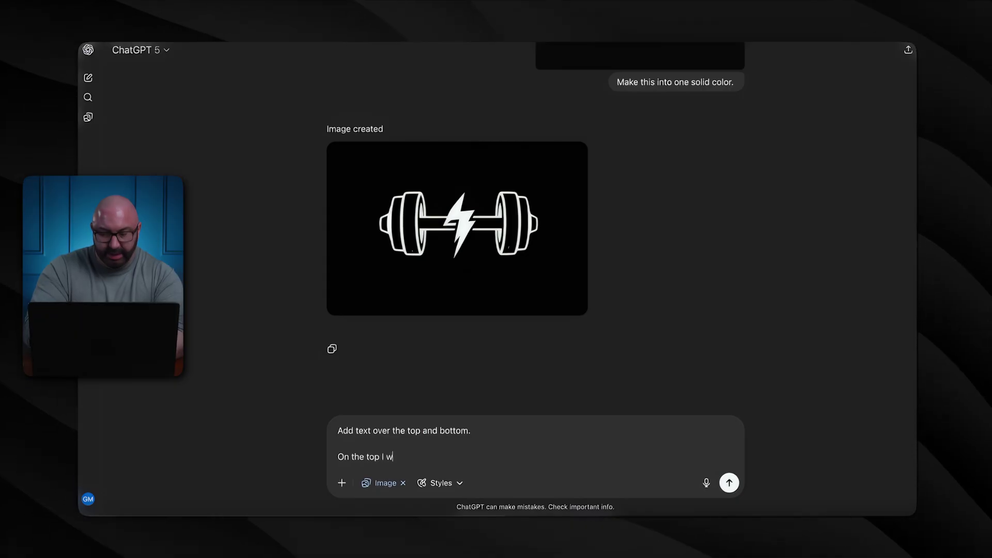
{"action": "type", "text": "ant it to say "}
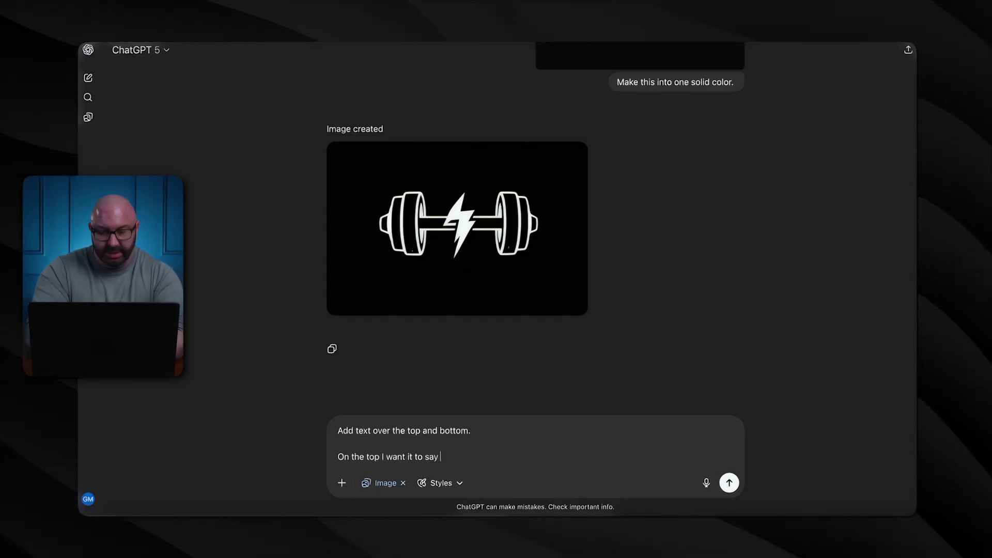
{"action": "type", "text": "- \"UNLEASH T"}
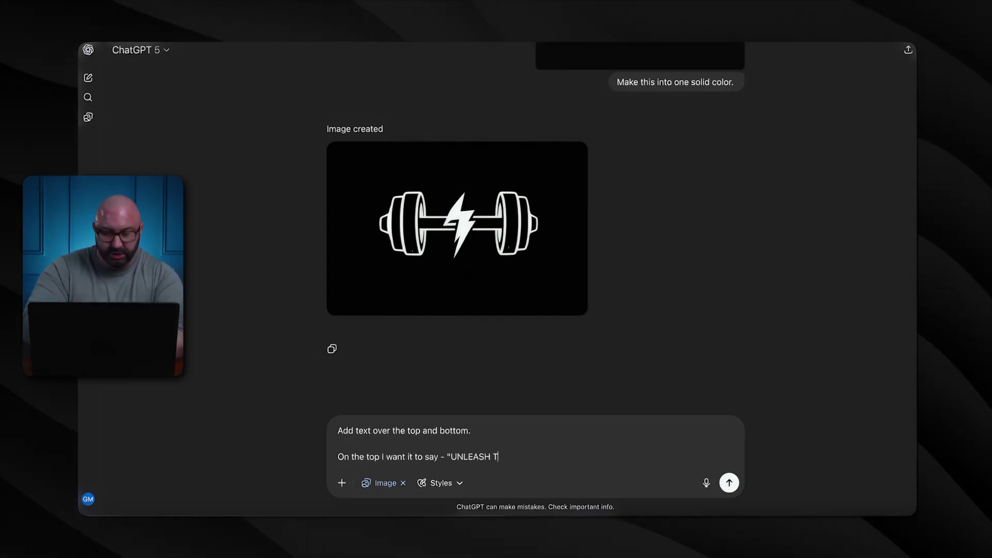
{"action": "type", "text": "HE\""}
Step: Add "On the bottom I want it to say - "BEAST"" to the request and submit it
{"action": "key", "text": "shift+Return"}
{"action": "key", "text": "shift+Return"}
{"action": "type", "text": "On the botto"}
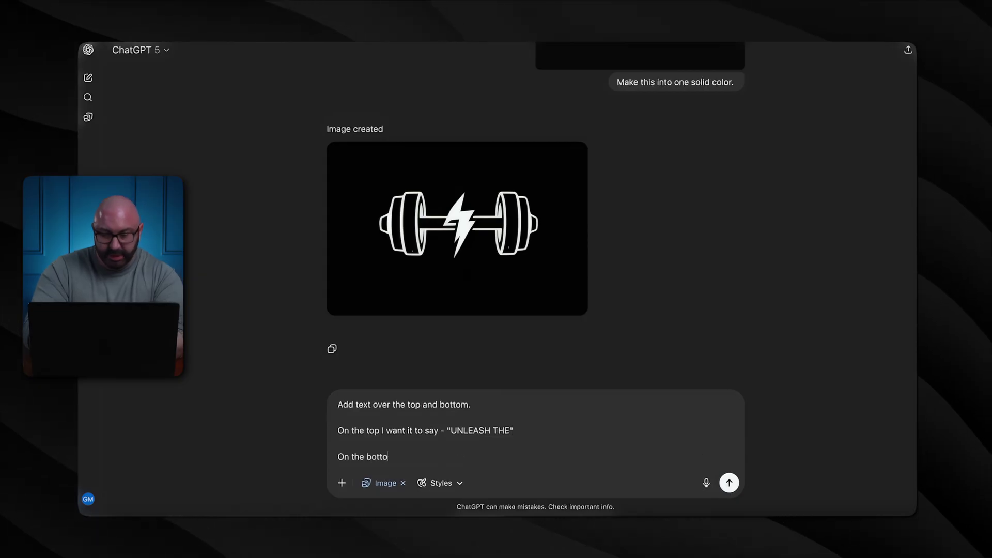
{"action": "type", "text": "m I want it to s"}
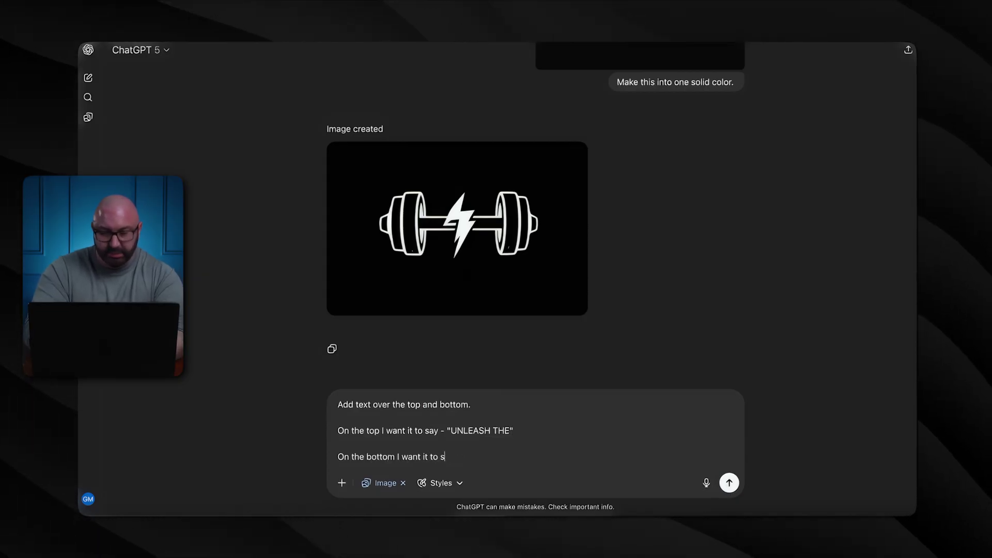
{"action": "type", "text": "ay - \"BEAST\""}
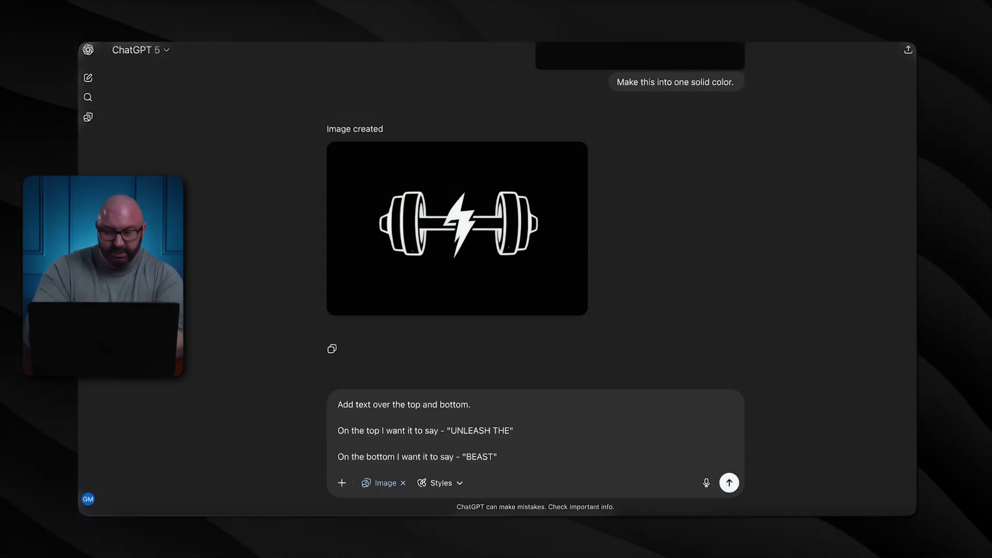
{"action": "key", "text": "Return"}
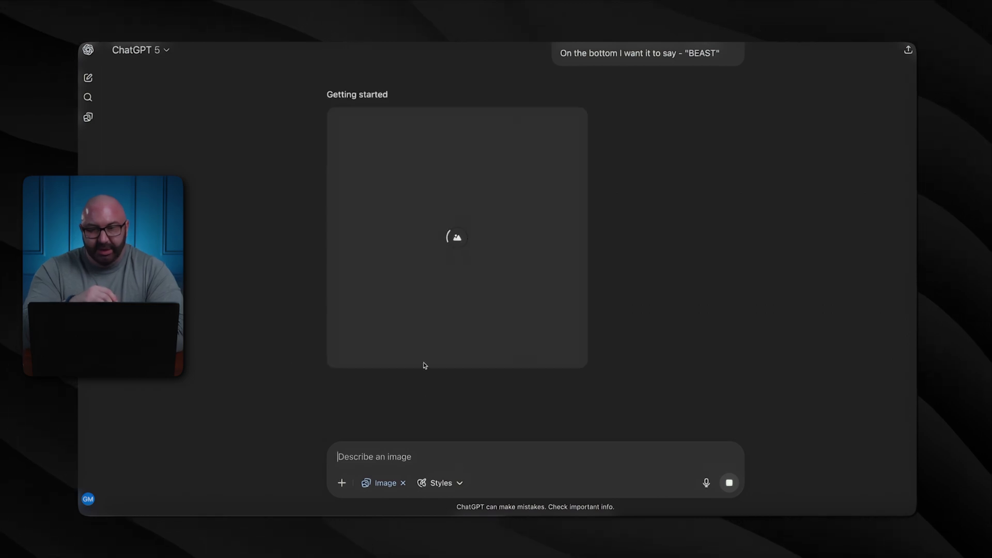
{"action": "scroll", "coordinate": [425, 366], "scroll_direction": "up", "scroll_amount": 2}
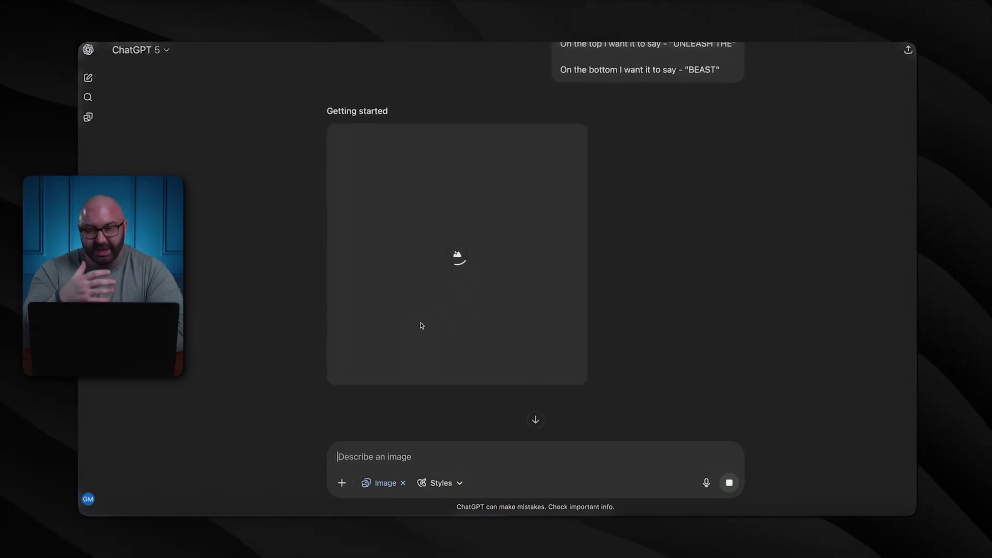
{"action": "scroll", "coordinate": [422, 325], "scroll_direction": "down", "scroll_amount": 2}
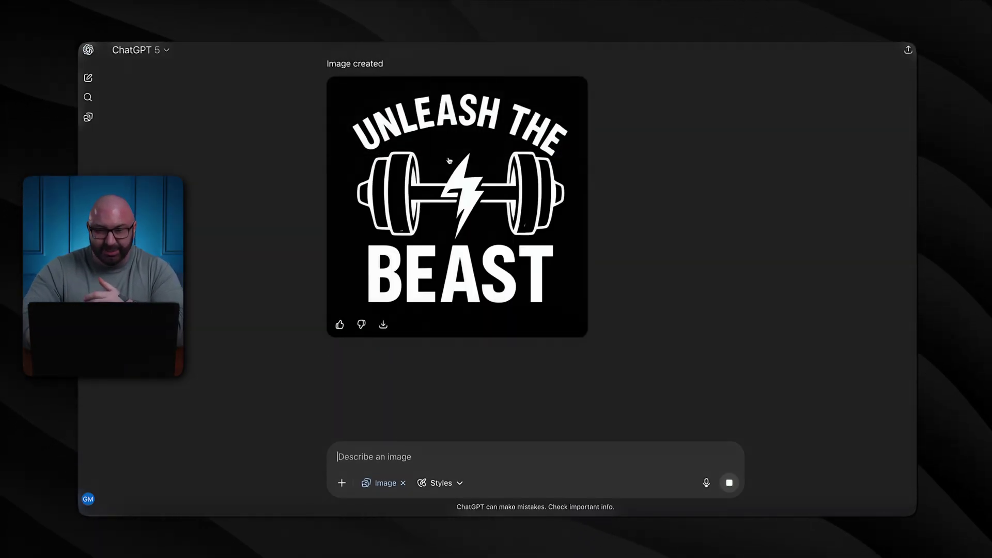
Step: Review the generated dumbbell design with its added text, and answer the personality feedback question positively
{"action": "scroll", "coordinate": [449, 161], "scroll_direction": "up", "scroll_amount": 6}
{"action": "scroll", "coordinate": [449, 160], "scroll_direction": "down", "scroll_amount": 6}
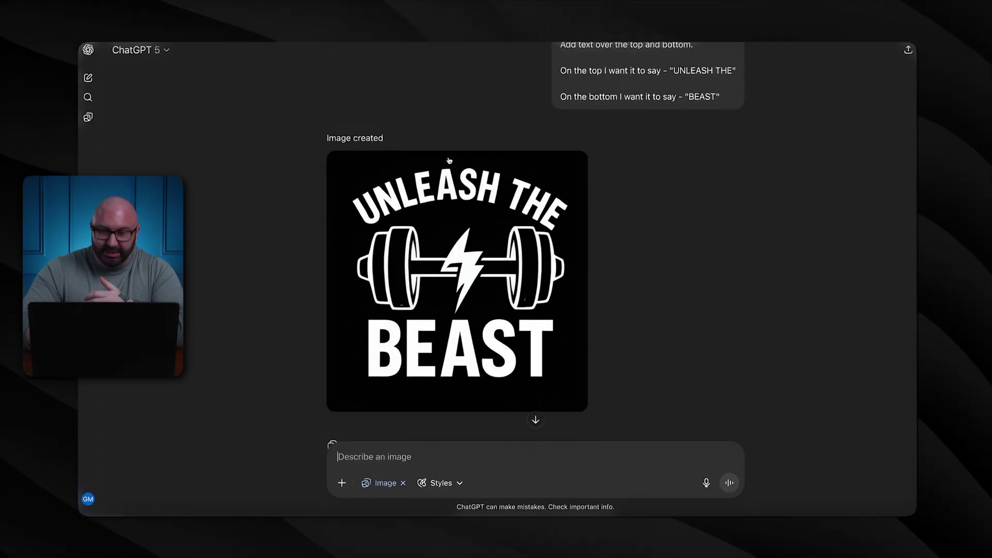
{"action": "scroll", "coordinate": [459, 280], "scroll_direction": "down", "scroll_amount": 2}
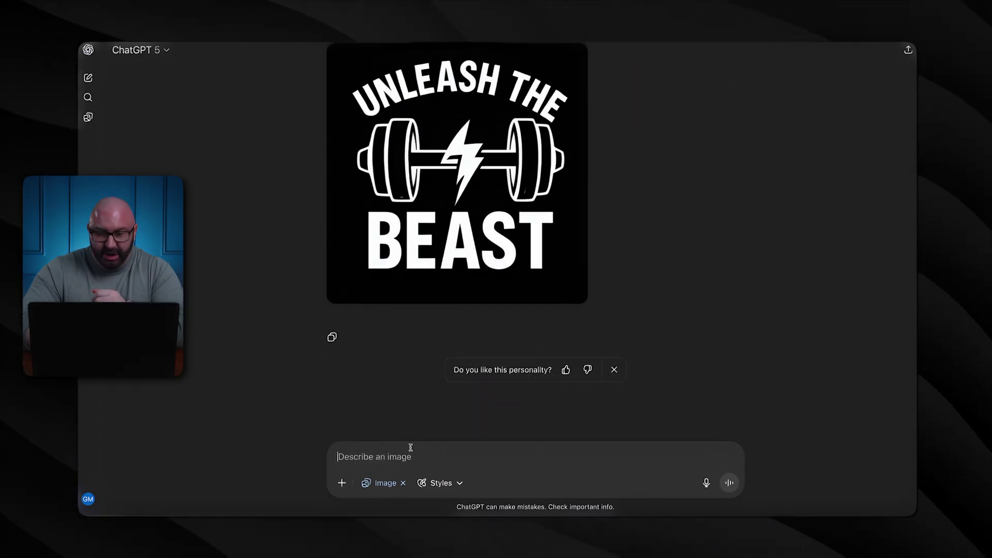
{"action": "left_click", "coordinate": [566, 370]}
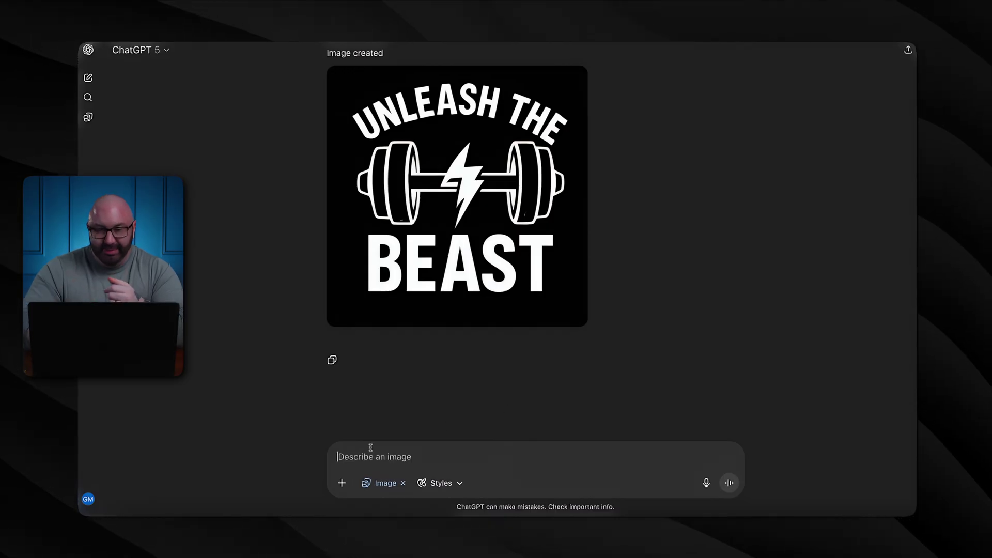
Step: Attach the original green dumbbell image and send the request "Convert this image into an embroidered looking fonmt"
{"action": "left_click", "coordinate": [341, 483]}
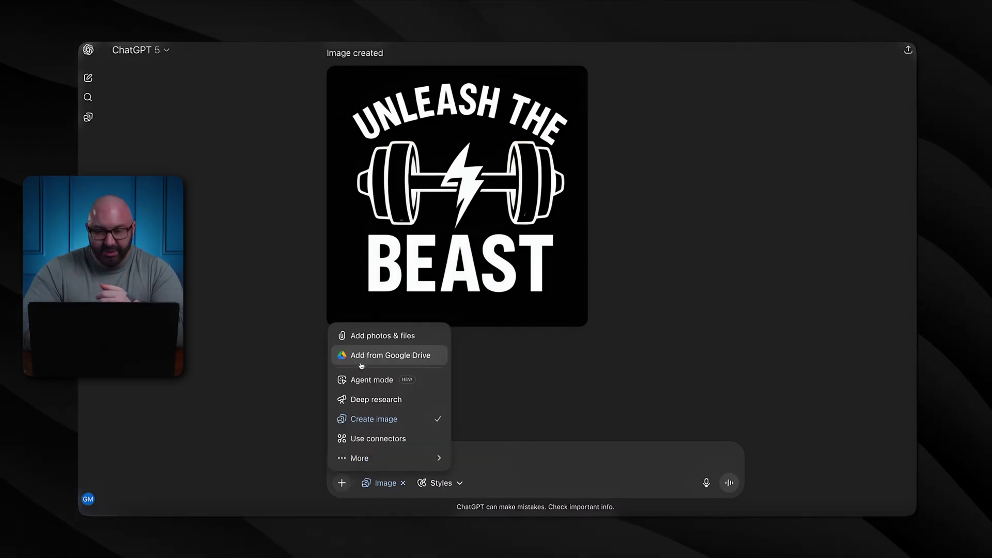
{"action": "left_click", "coordinate": [382, 337]}
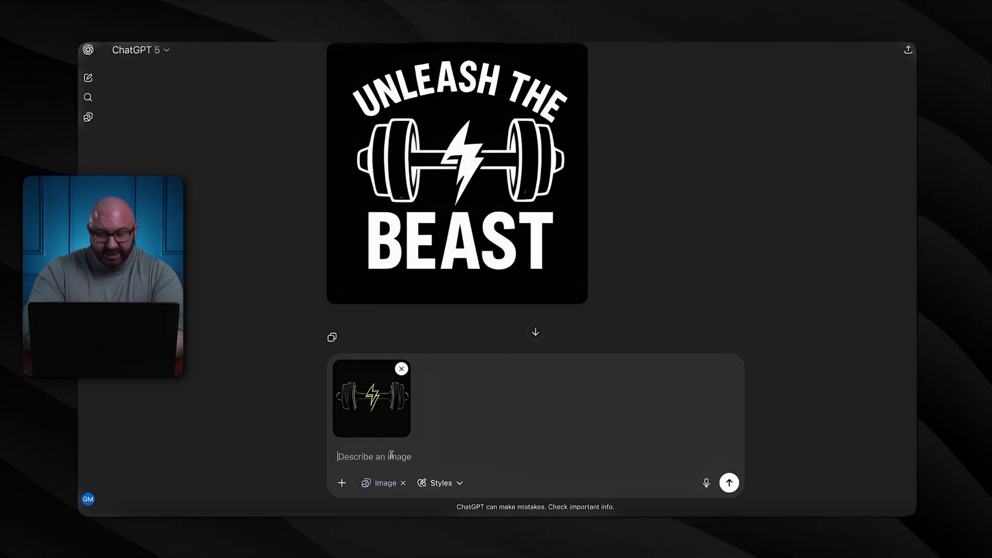
{"action": "type", "text": "Convert this ic"}
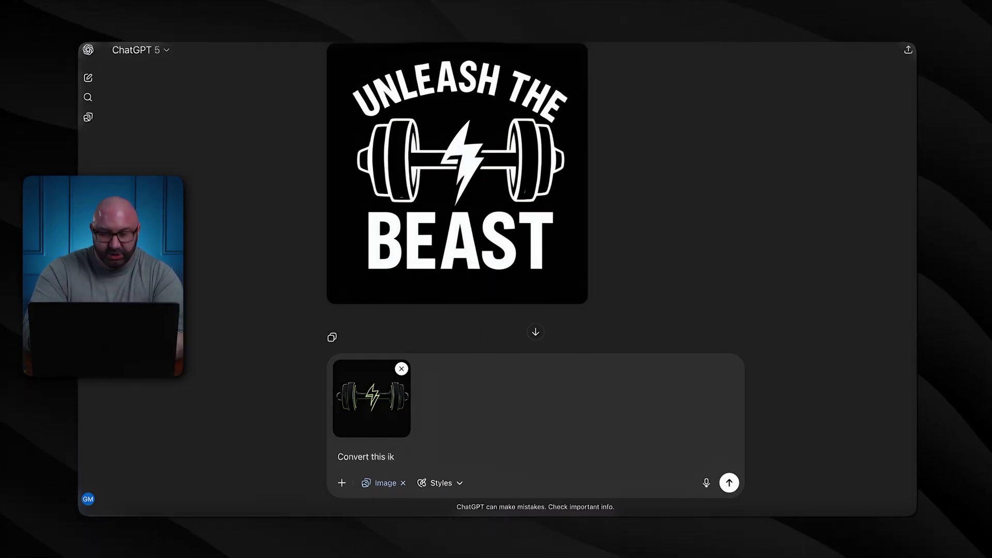
{"action": "type", "text": "mage into an e"}
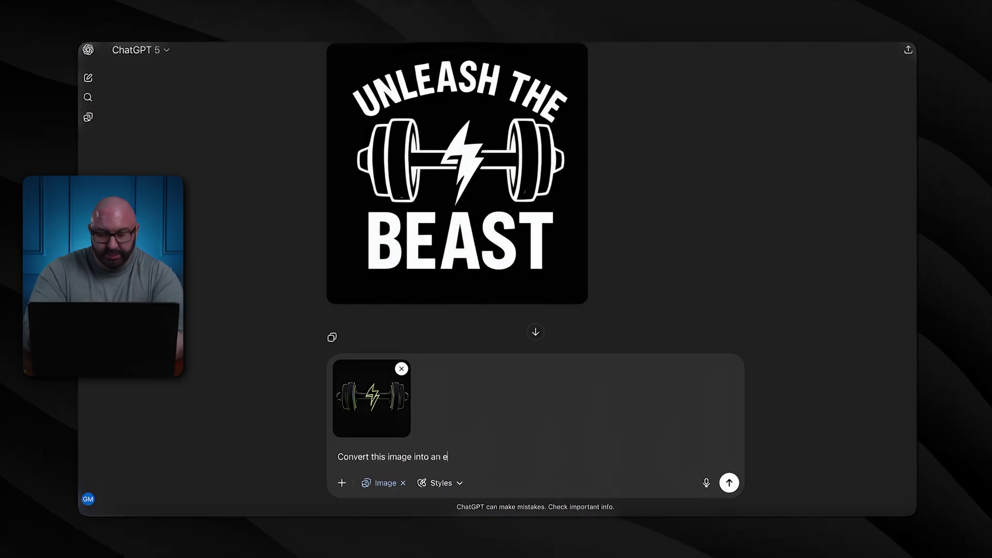
{"action": "type", "text": "mbroidered looking fonmt"}
{"action": "key", "text": "Return"}
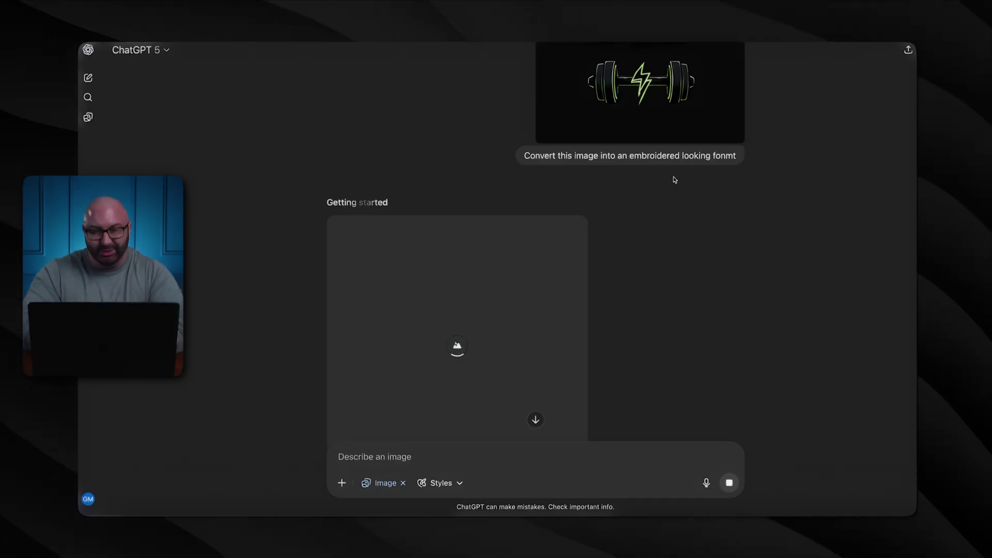
{"action": "scroll", "coordinate": [674, 180], "scroll_direction": "down", "scroll_amount": 3}
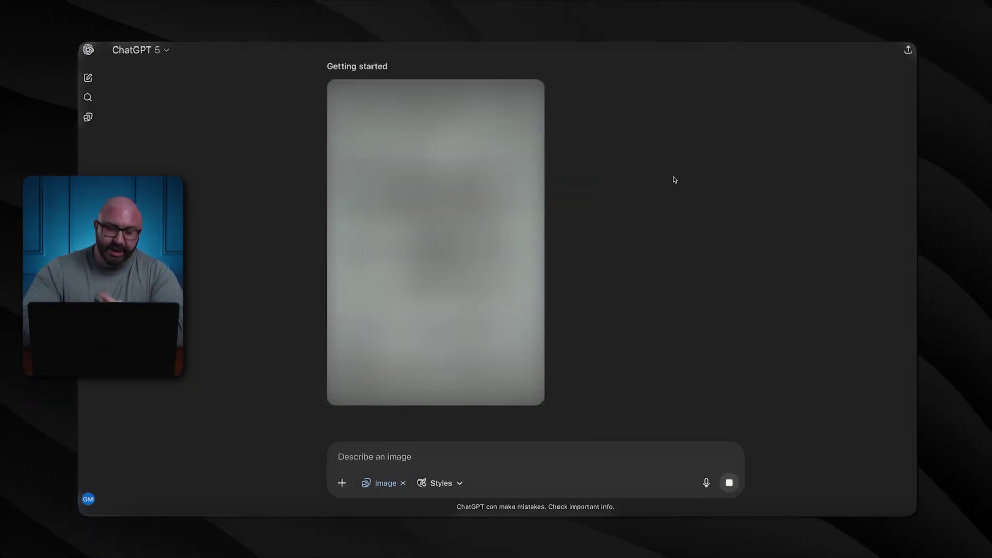
{"action": "scroll", "coordinate": [674, 179], "scroll_direction": "up", "scroll_amount": 3}
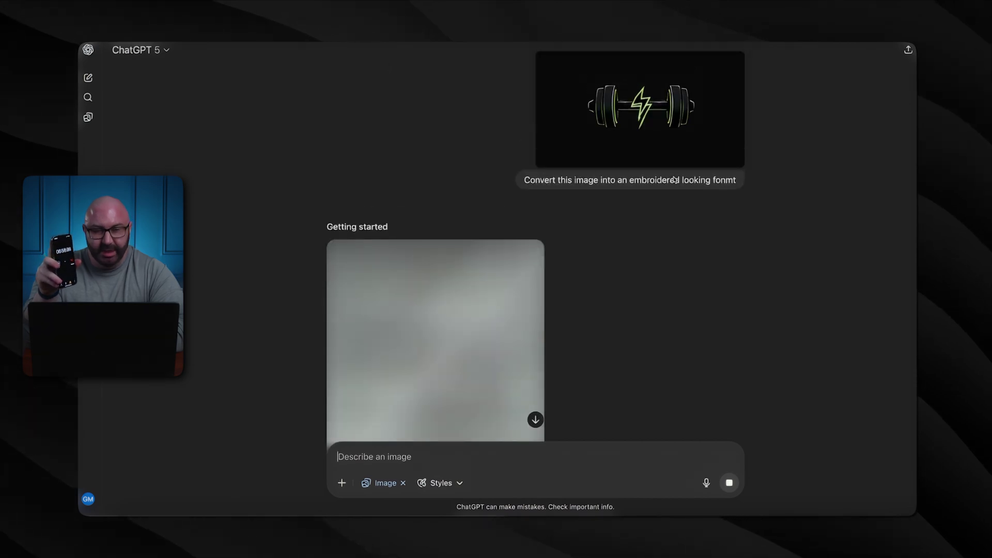
{"action": "scroll", "coordinate": [675, 180], "scroll_direction": "up", "scroll_amount": 5}
{"action": "scroll", "coordinate": [674, 180], "scroll_direction": "down", "scroll_amount": 10}
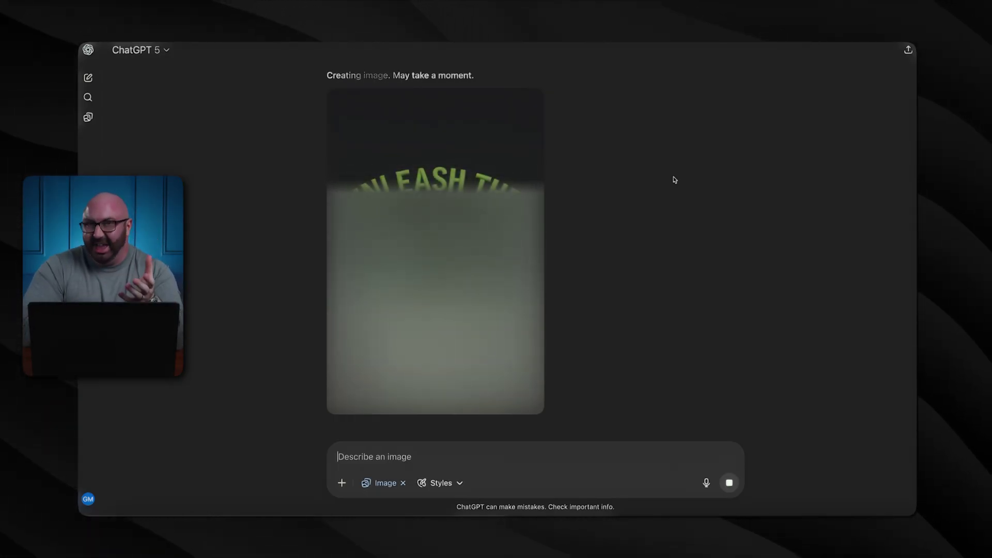
Step: Examine the embroidery texture of the generated green design in the enlarged view, adjusting the screen brightness, and return to the chat
{"action": "key", "text": "XF86MonBrightnessDown"}
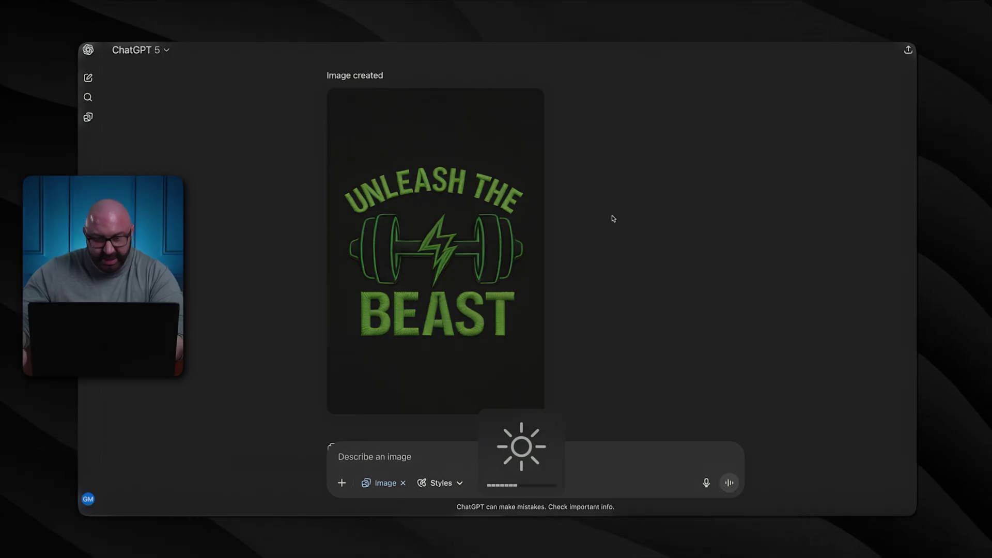
{"action": "key", "text": "XF86MonBrightnessUp"}
{"action": "key", "text": "XF86MonBrightnessUp"}
{"action": "key", "text": "XF86MonBrightnessUp"}
{"action": "left_click", "coordinate": [442, 211]}
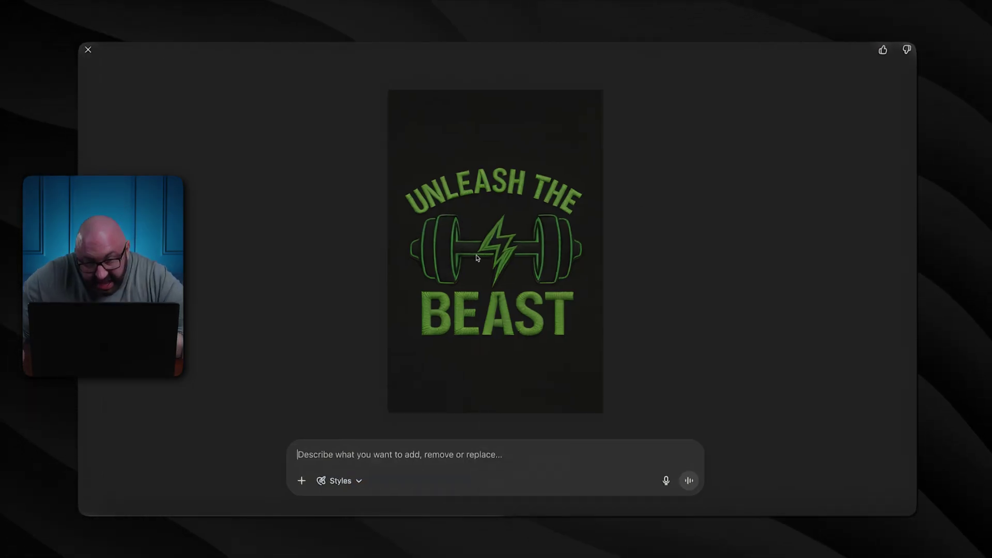
{"action": "key", "text": "XF86MonBrightnessDown"}
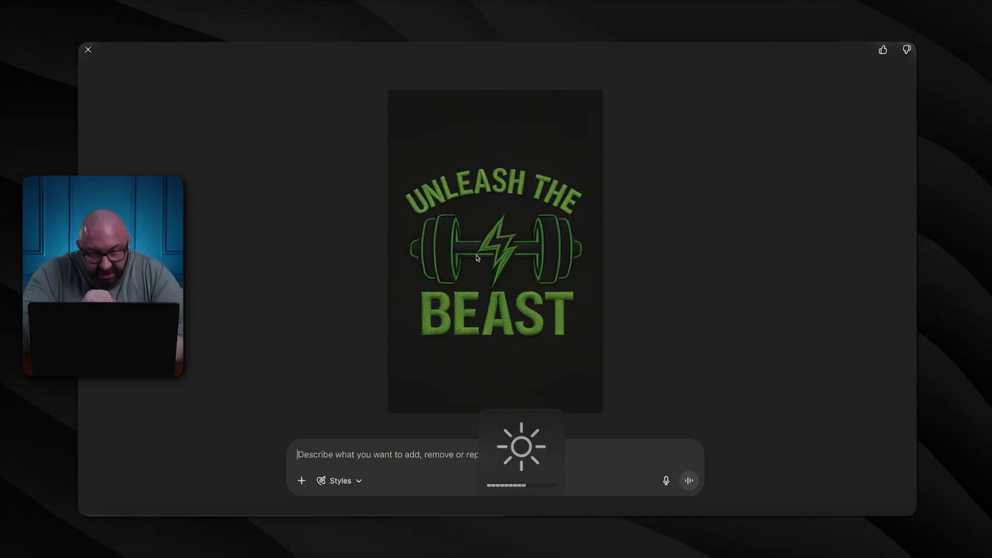
{"action": "key", "text": "XF86MonBrightnessDown"}
{"action": "key", "text": "XF86MonBrightnessDown"}
{"action": "key", "text": "XF86MonBrightnessDown"}
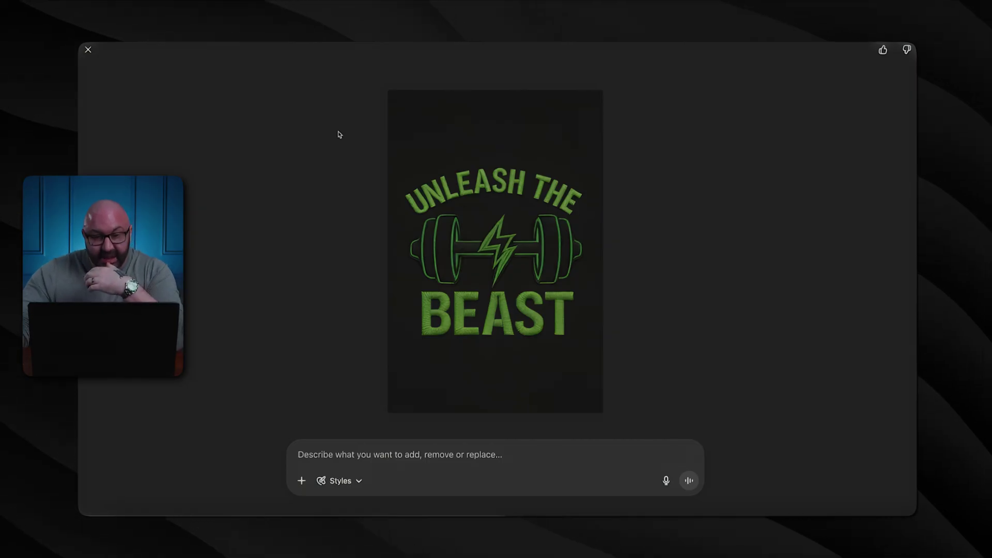
{"action": "left_click", "coordinate": [88, 50]}
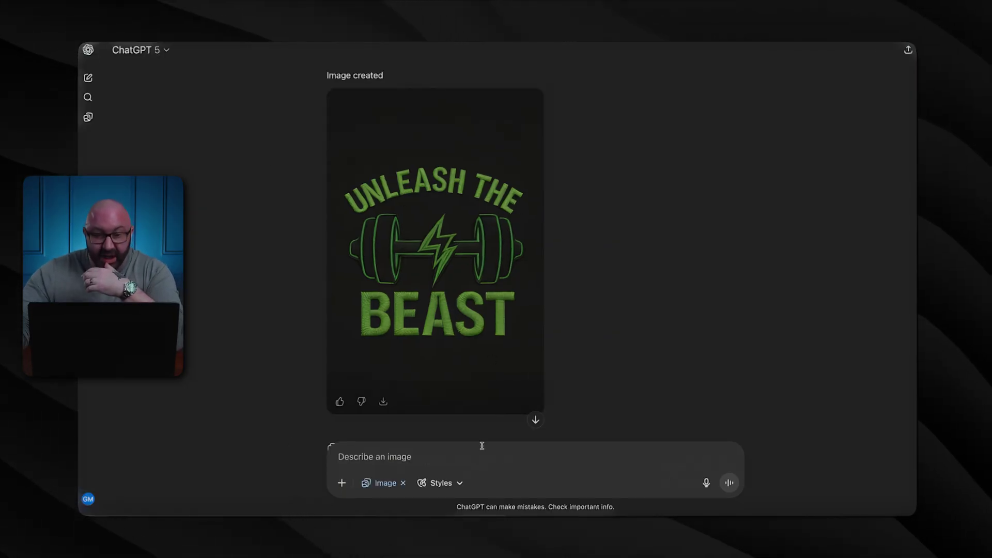
Step: Begin an image request reading "Add this logo to a black hat, with a person wearing it in a gym. Their arms are"
{"action": "mouse_move", "coordinate": [476, 348]}
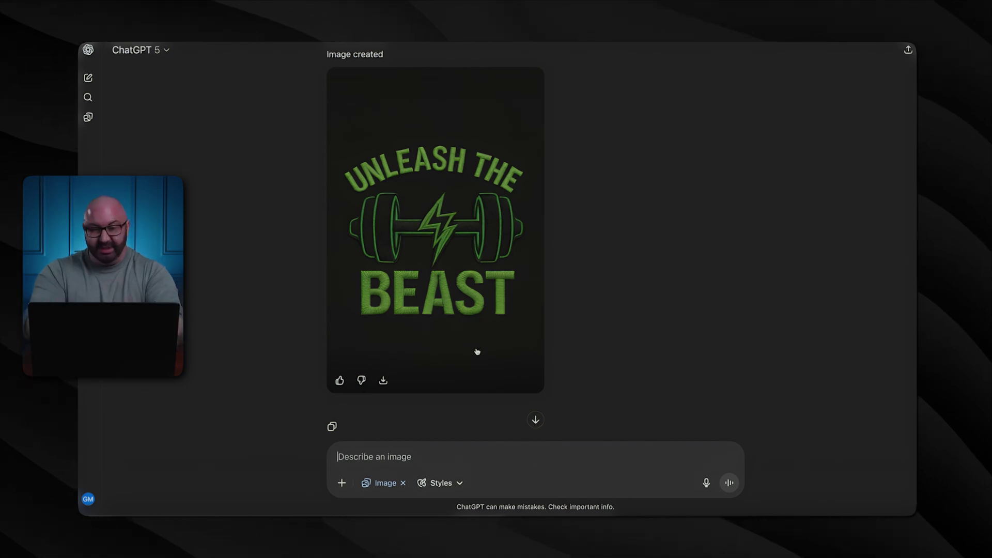
{"action": "type", "text": "Add this "}
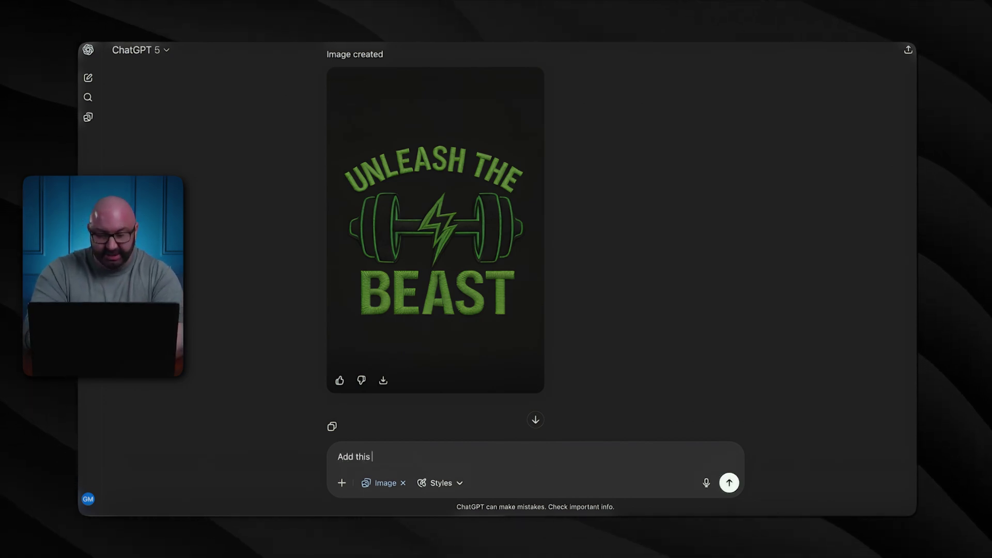
{"action": "type", "text": "logo to a bla"}
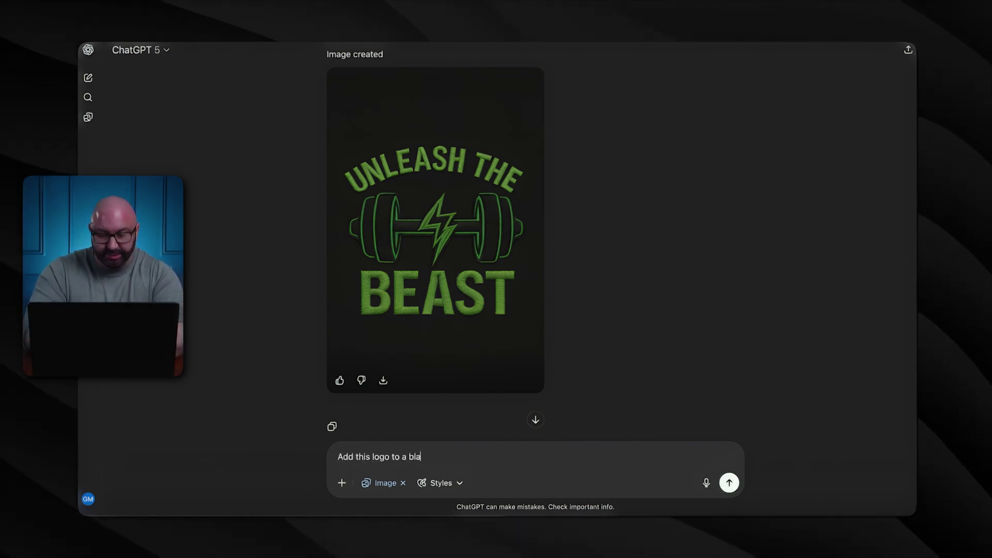
{"action": "type", "text": "ck hat, with a person "}
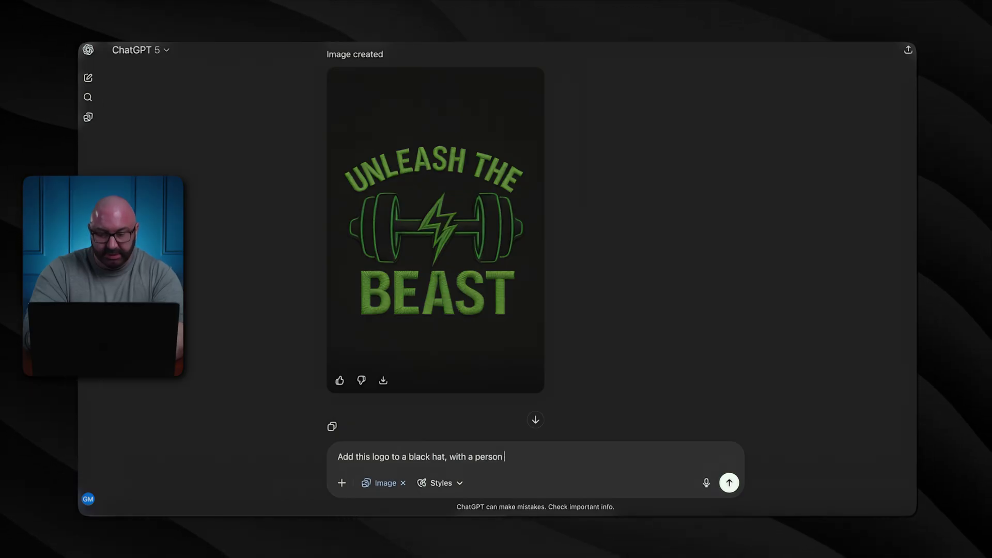
{"action": "type", "text": "wearing it in a g"}
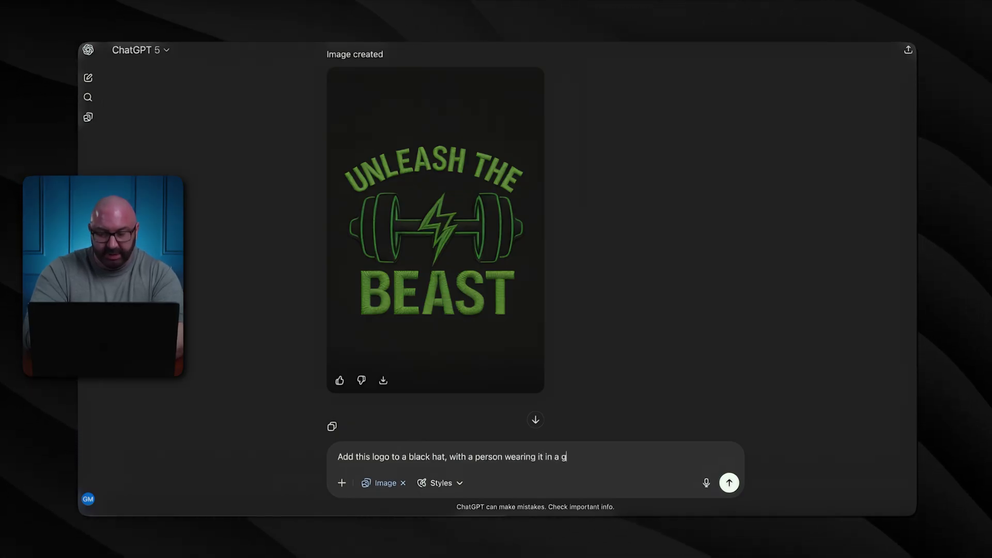
{"action": "type", "text": "ym. Their arms are "}
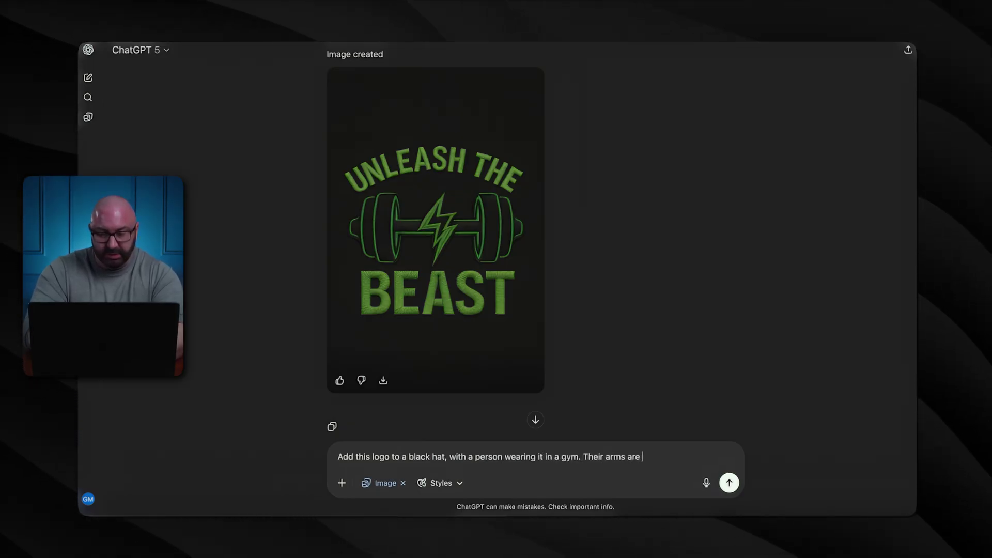
Step: Complete the request with "crossed and they are exhausted. I want the wording to be white." and submit it
{"action": "type", "text": "crossed and they are "}
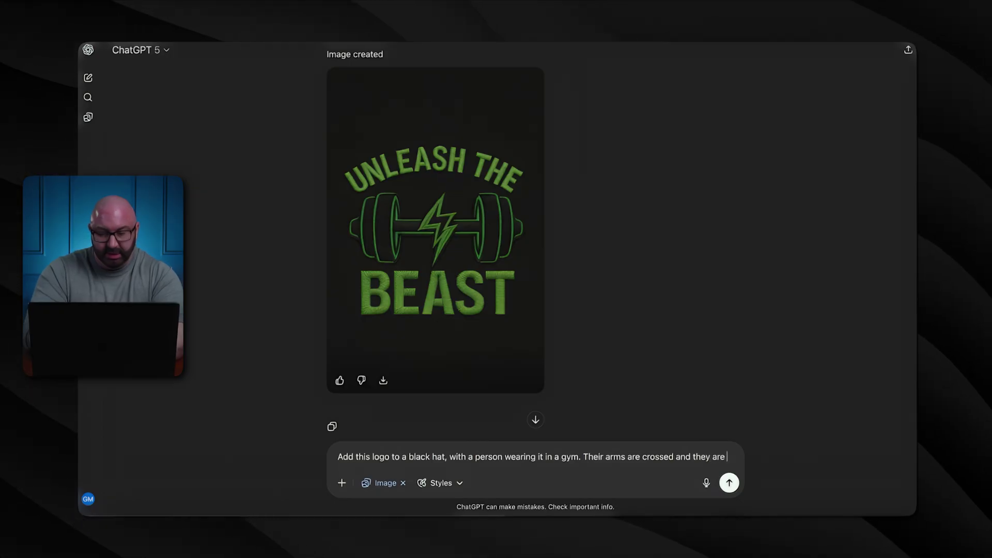
{"action": "type", "text": "exhausted. I want the wo"}
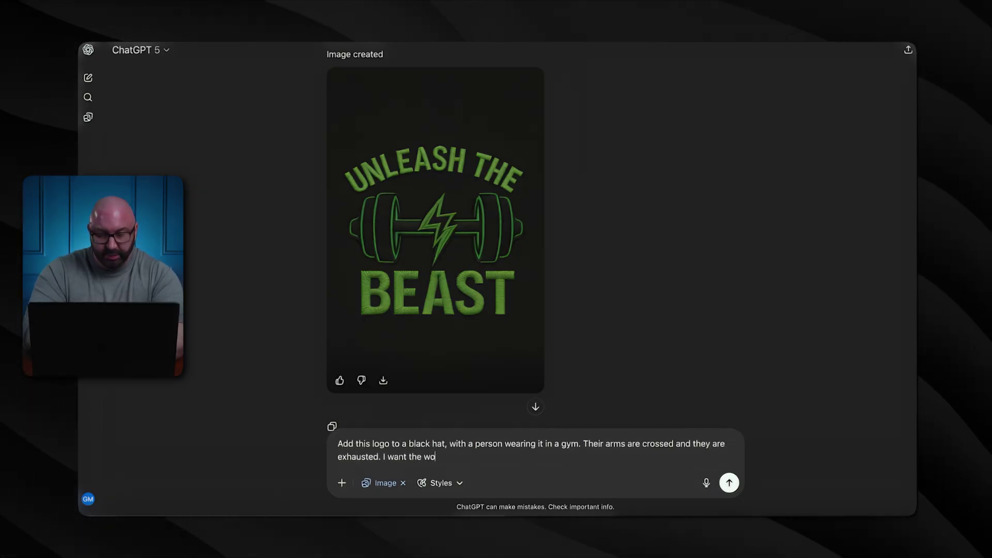
{"action": "type", "text": "rding to be white."}
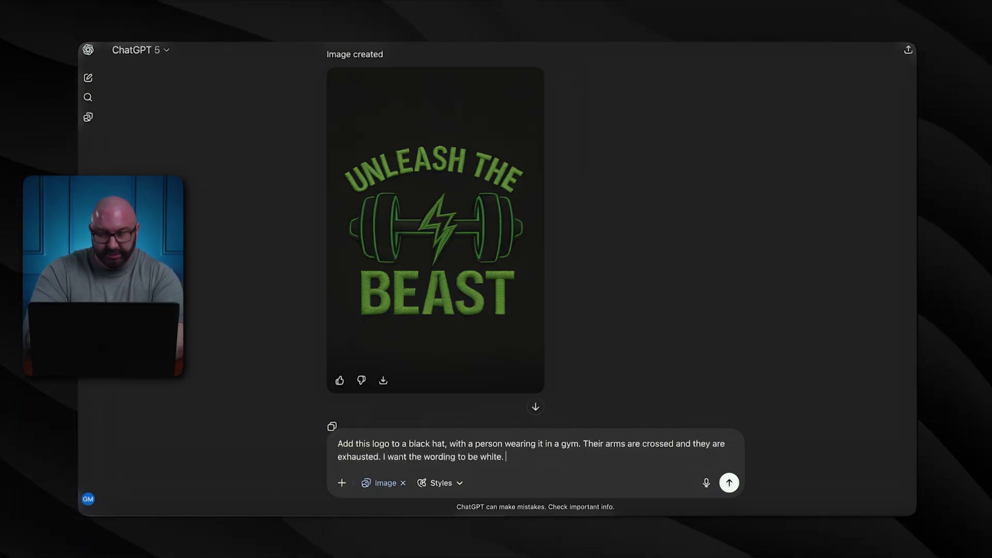
{"action": "key", "text": "Return"}
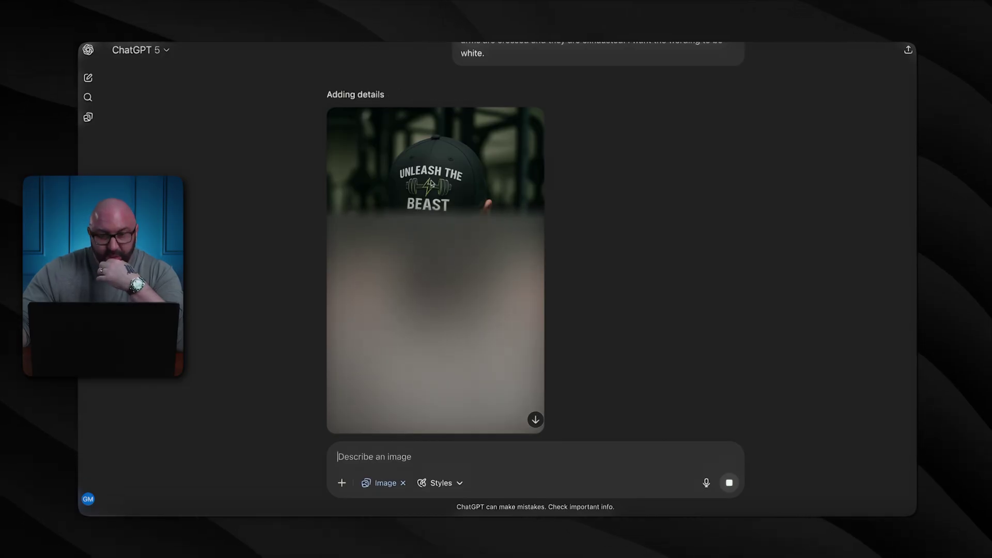
Step: Compare the logo on the generated black hat with the green embroidered dumbbell design earlier in the chat
{"action": "scroll", "coordinate": [499, 235], "scroll_direction": "up", "scroll_amount": 10}
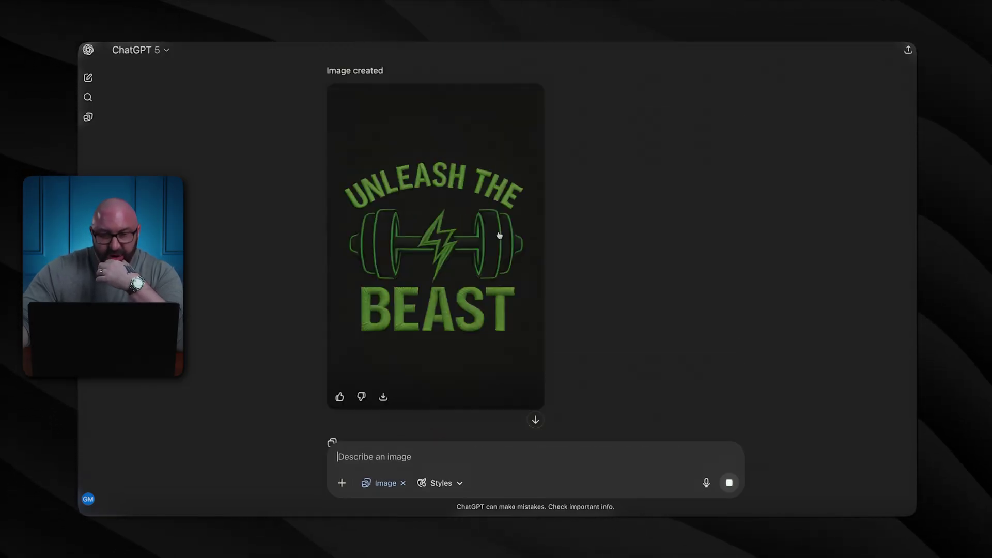
{"action": "scroll", "coordinate": [500, 235], "scroll_direction": "up", "scroll_amount": 3}
{"action": "scroll", "coordinate": [413, 217], "scroll_direction": "down", "scroll_amount": 3}
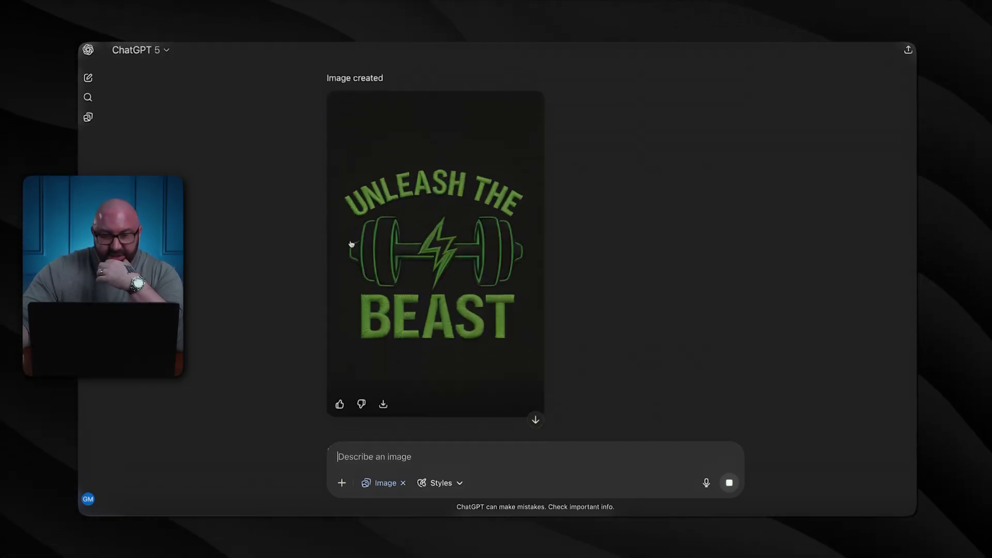
{"action": "scroll", "coordinate": [519, 241], "scroll_direction": "down", "scroll_amount": 6}
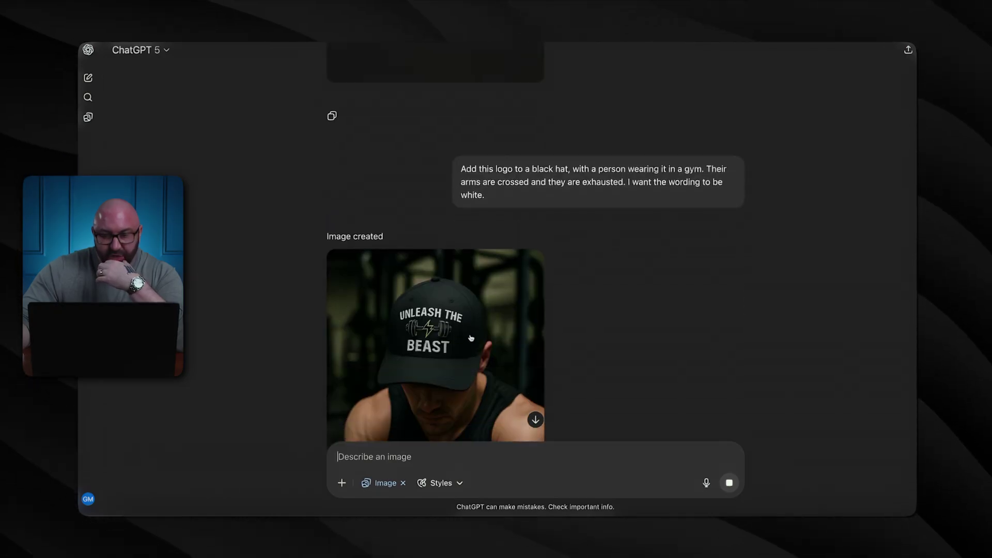
{"action": "scroll", "coordinate": [424, 155], "scroll_direction": "up", "scroll_amount": 5}
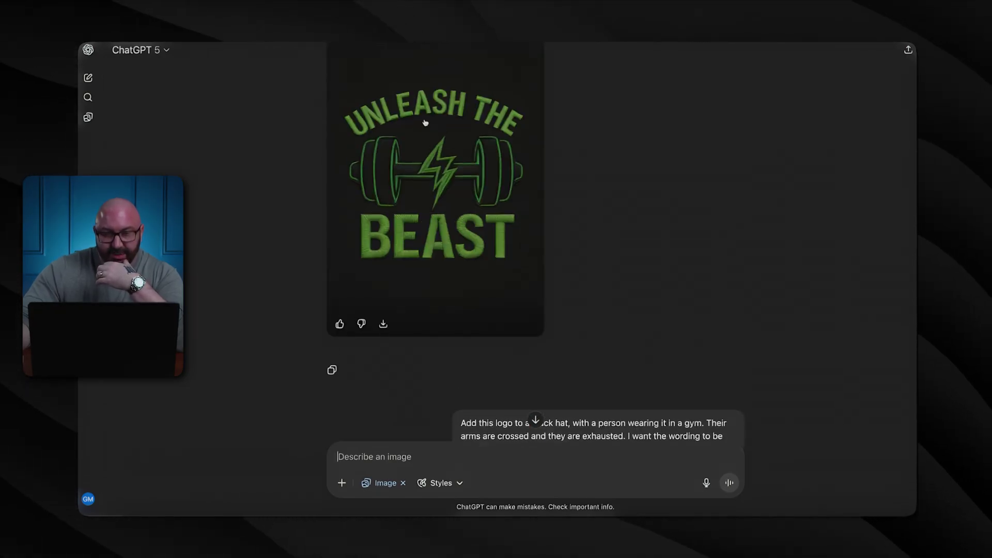
{"action": "scroll", "coordinate": [439, 233], "scroll_direction": "down", "scroll_amount": 7}
{"action": "scroll", "coordinate": [455, 281], "scroll_direction": "down", "scroll_amount": 2}
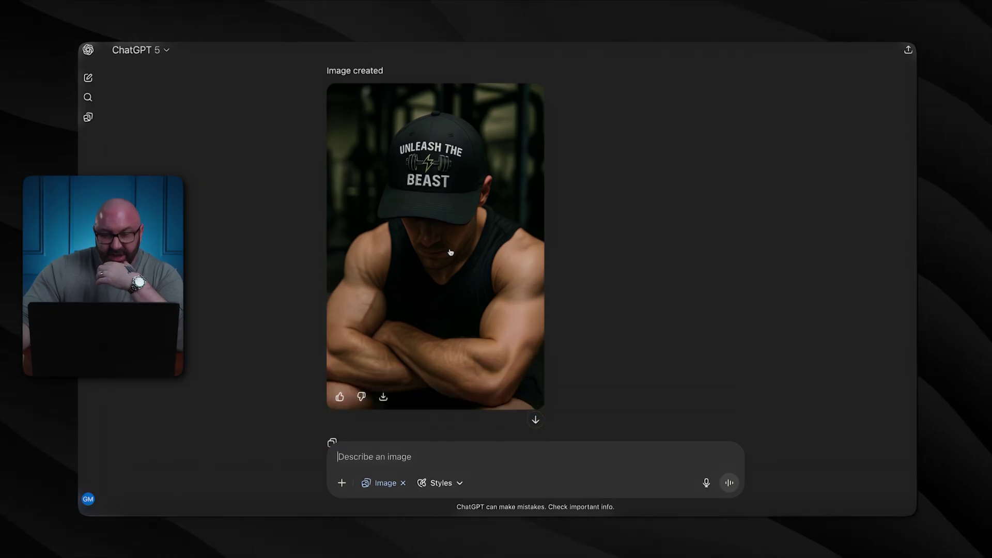
Step: Examine the hat photo in the enlarged view, return to the chat, and check it against the embroidered design again
{"action": "left_click", "coordinate": [491, 171]}
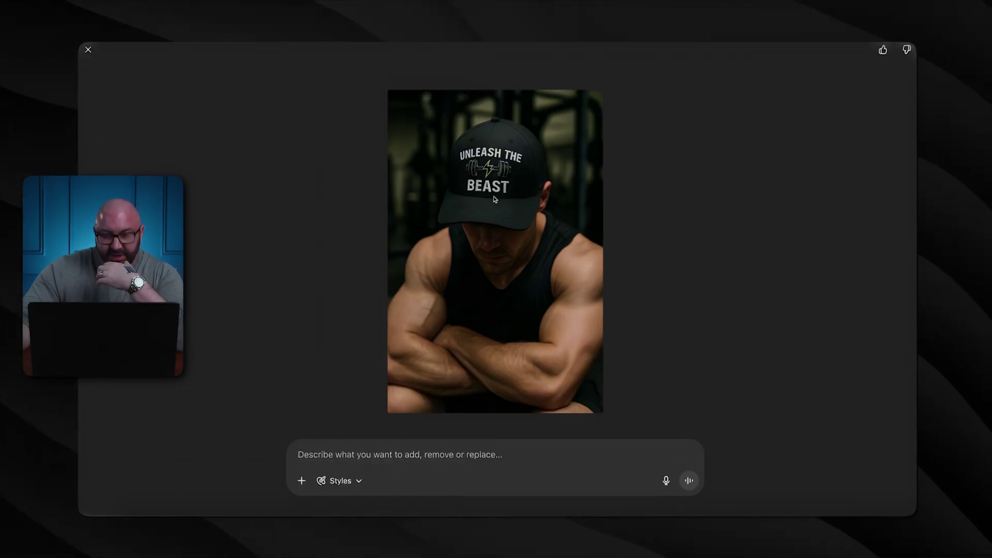
{"action": "key", "text": "Left"}
{"action": "key", "text": "Right"}
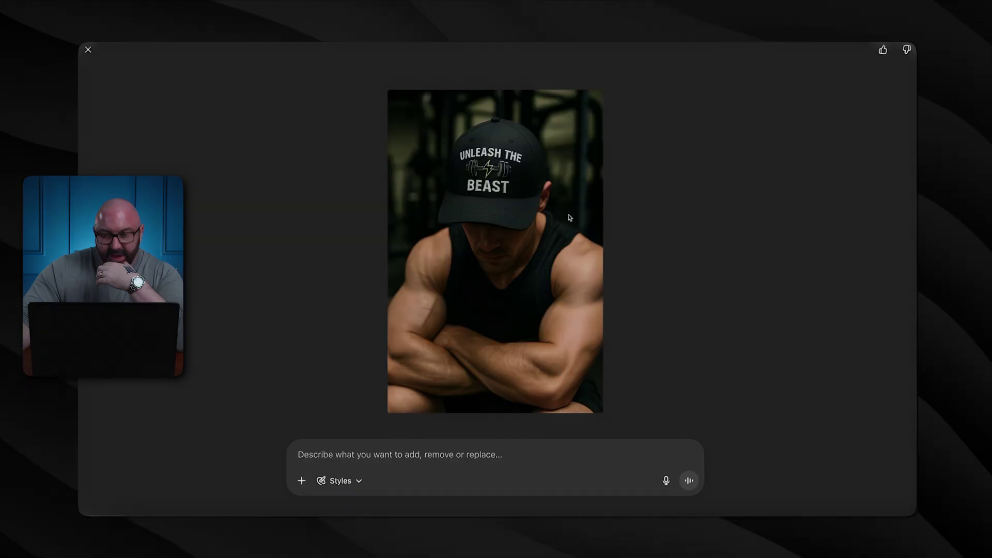
{"action": "left_click", "coordinate": [88, 49]}
{"action": "scroll", "coordinate": [398, 217], "scroll_direction": "up", "scroll_amount": 10}
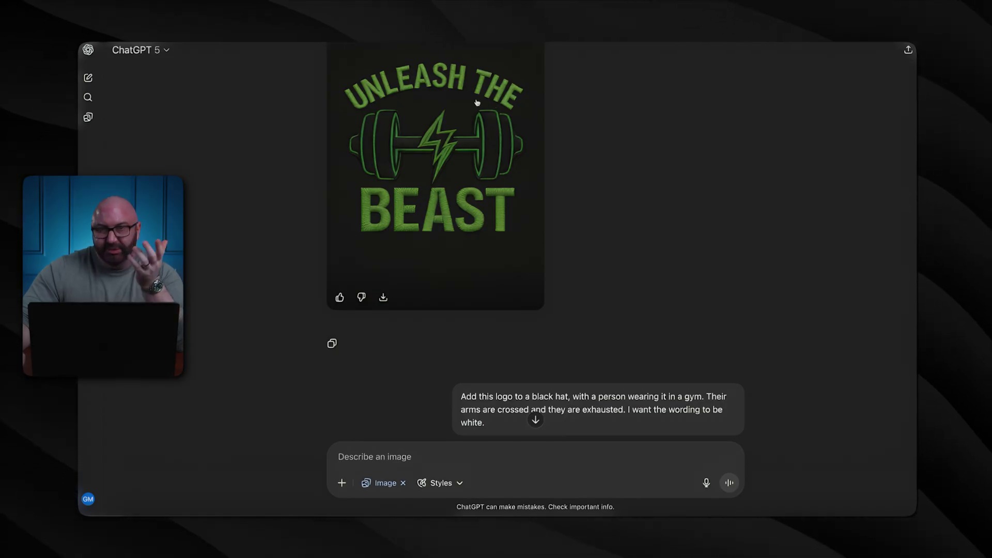
{"action": "scroll", "coordinate": [482, 98], "scroll_direction": "down", "scroll_amount": 10}
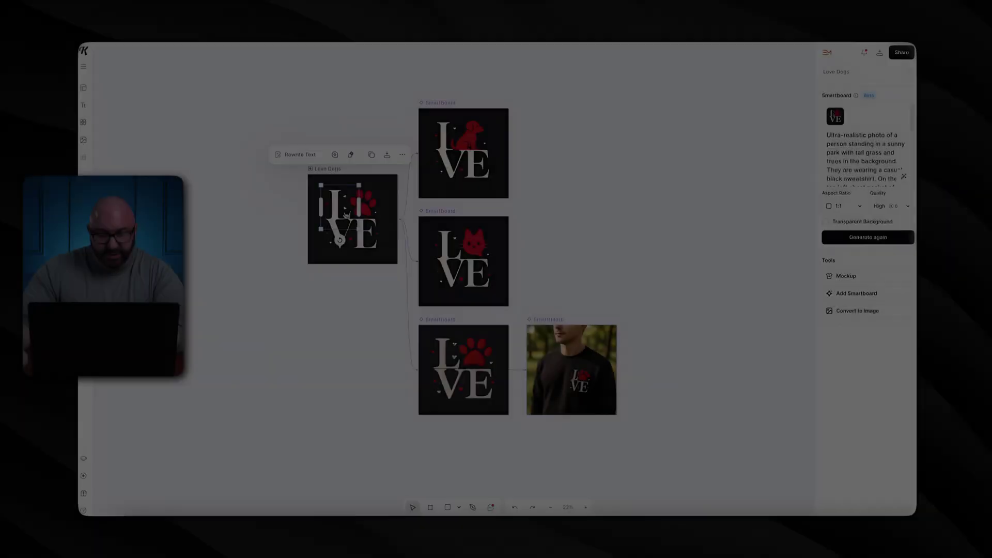
Step: Attach the Love Dogs design from Kittl to a new ChatGPT chat and send "Change the paw print to a red cartoonized puppy."
{"action": "left_click", "coordinate": [361, 177]}
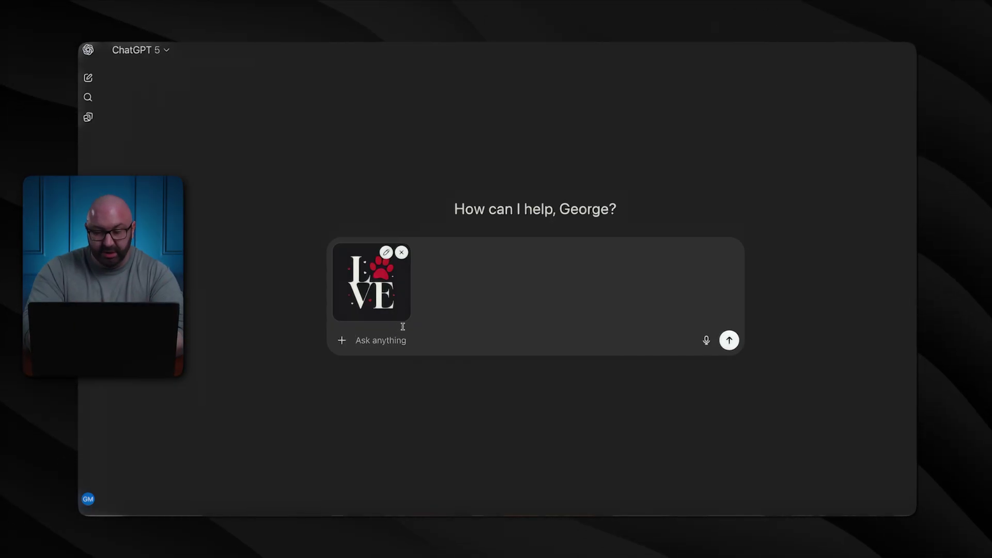
{"action": "type", "text": "Change the paw p"}
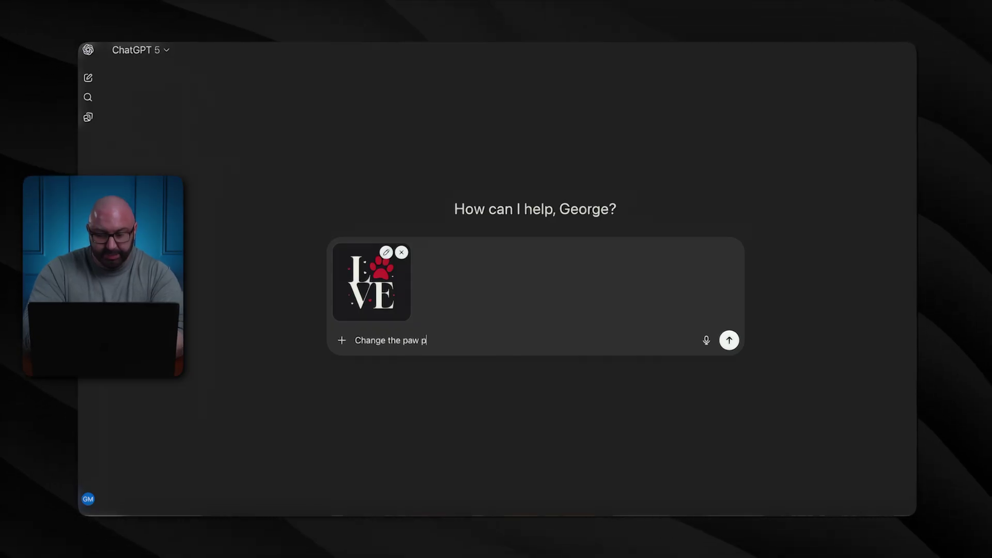
{"action": "type", "text": "rint to a red cartoo"}
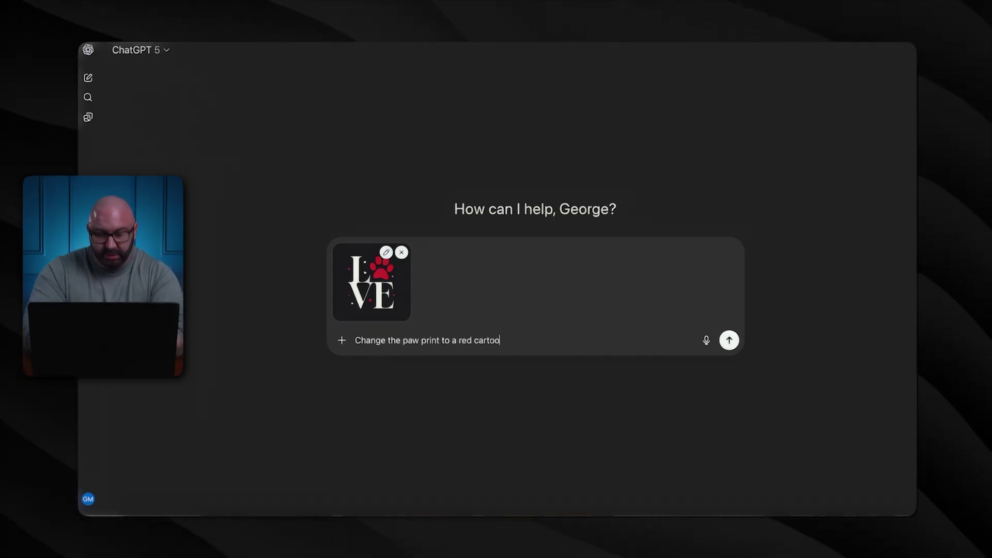
{"action": "type", "text": "nized puppy."}
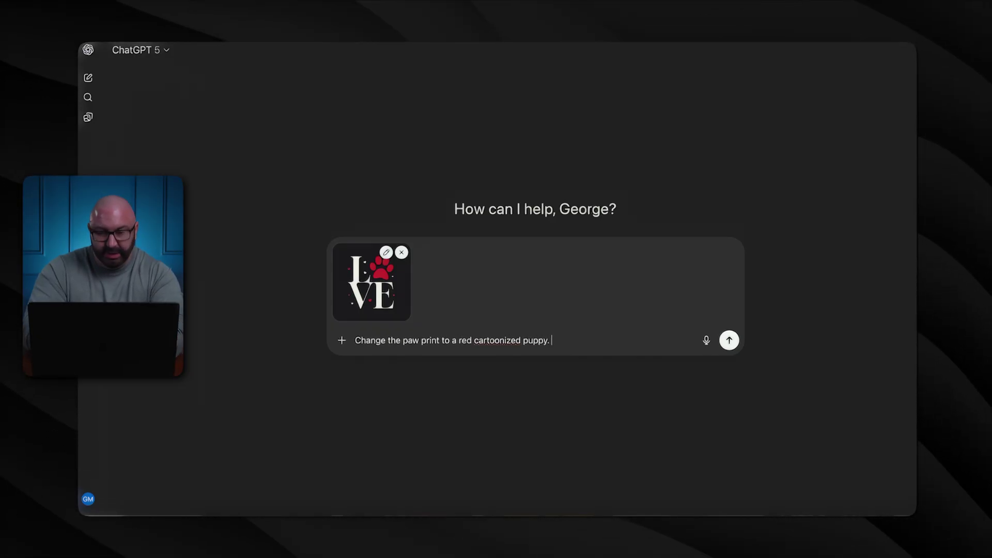
{"action": "left_click", "coordinate": [735, 340]}
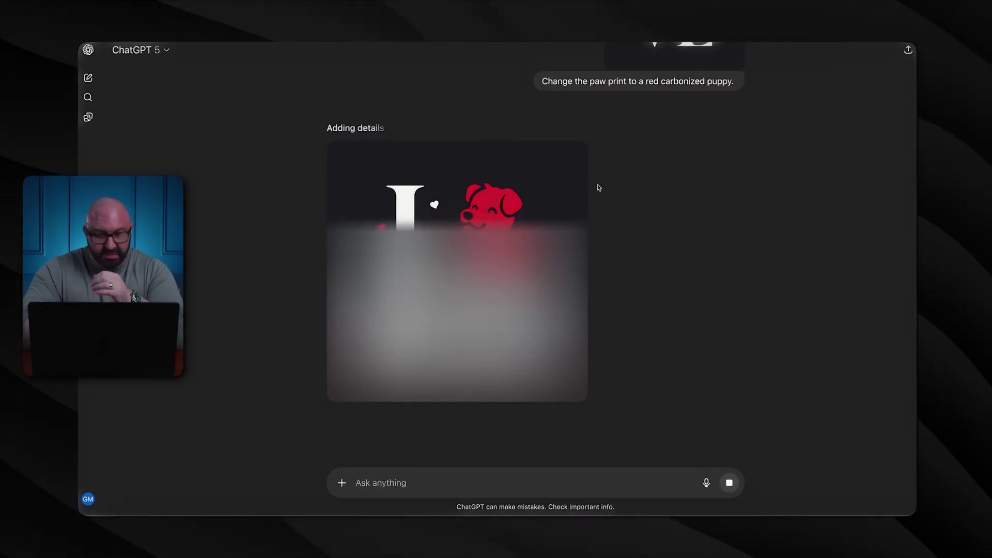
Step: Attach the original paw-print LOVE design and enter Kittl's ultra-realistic photo prompt of a person in a sunny park wearing an embroidered black sweatshirt
{"action": "scroll", "coordinate": [599, 187], "scroll_direction": "up", "scroll_amount": 3}
{"action": "scroll", "coordinate": [599, 188], "scroll_direction": "down", "scroll_amount": 3}
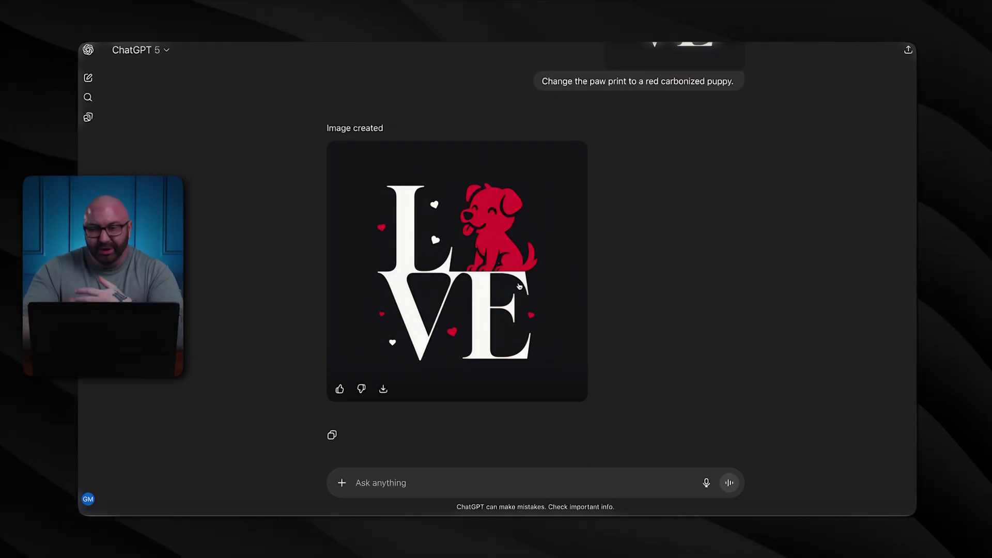
{"action": "scroll", "coordinate": [465, 316], "scroll_direction": "down", "scroll_amount": 1}
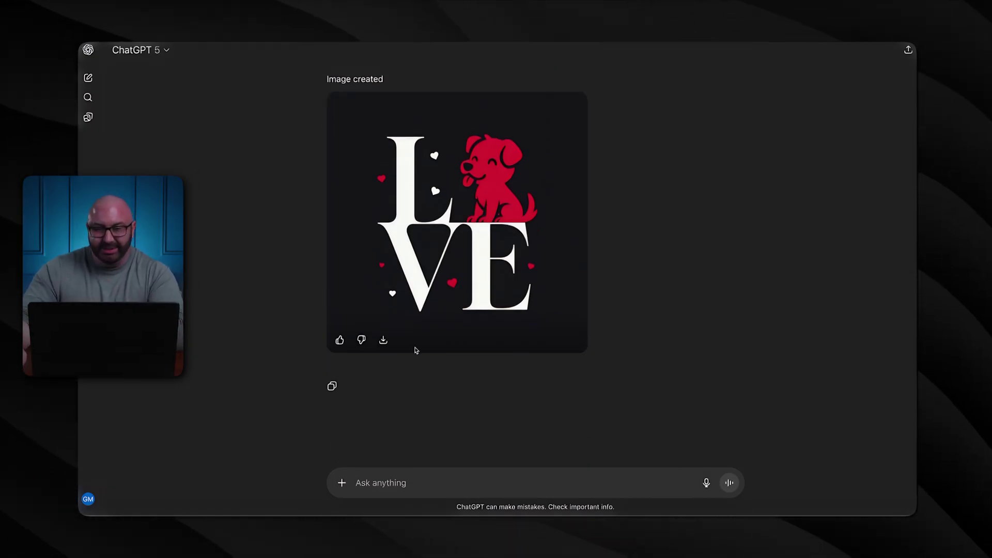
{"action": "left_click", "coordinate": [341, 483]}
{"action": "key", "text": "super+v"}
{"action": "type", "text": "Ultra-realistic photo of a person standing in a sunny park with tall grass and trees in the background. They are wearing a casual black sweatshirt. On the top left chest pocket of the sweatshirt, there is an embroidered logo image (the samrtboard) as the embroidery). The lighting is bright and natural with soft shadows, golden sunlight highlighting the scene. Shot with a Canon EOS R5 + RF 85mm f/1.2L lens, shallow depth of field, aperture f/2.2, realistic skin tones, clean detail, subtle fabric texture showing the embroidery clearly. Background softly blurred with natural bokeh."}
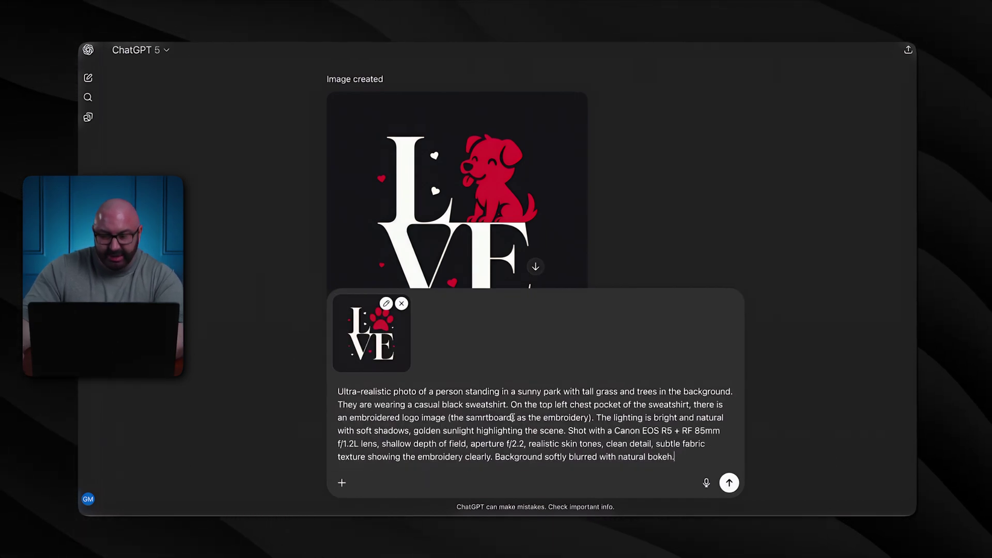
Step: Remove "(the samrtboard" from the sweatshirt prompt and submit the request
{"action": "left_click_drag", "start_coordinate": [514, 417], "coordinate": [450, 419]}
{"action": "key", "text": "BackSpace"}
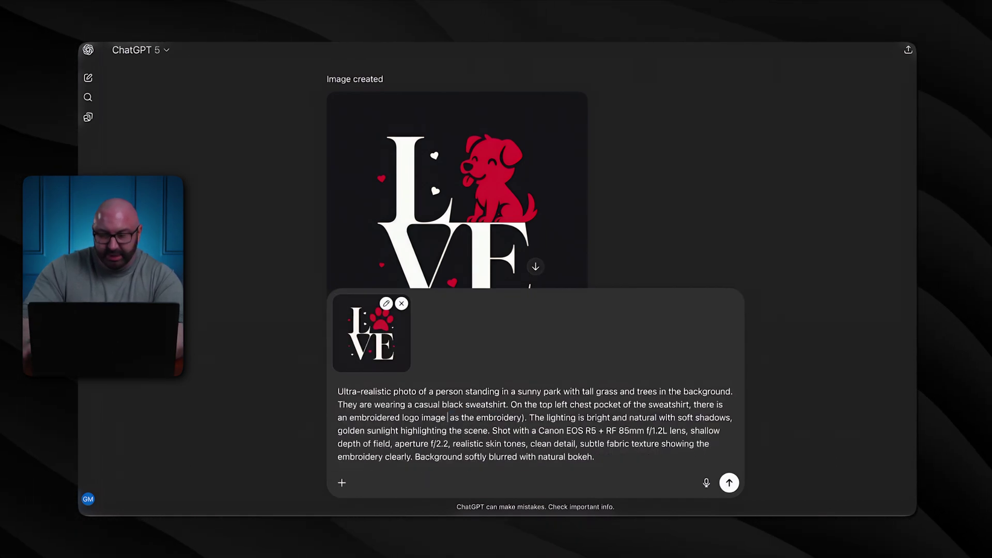
{"action": "key", "text": "BackSpace"}
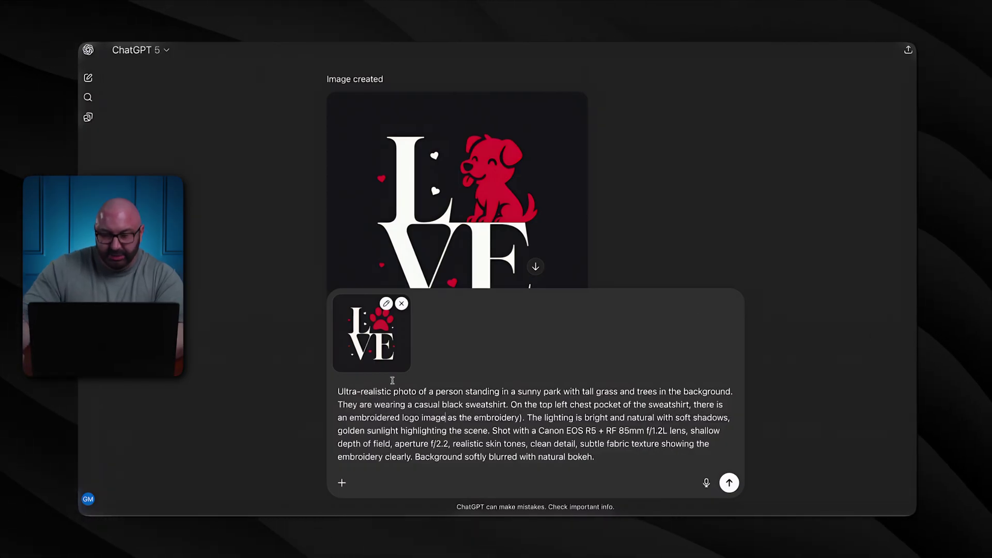
{"action": "left_click", "coordinate": [730, 484]}
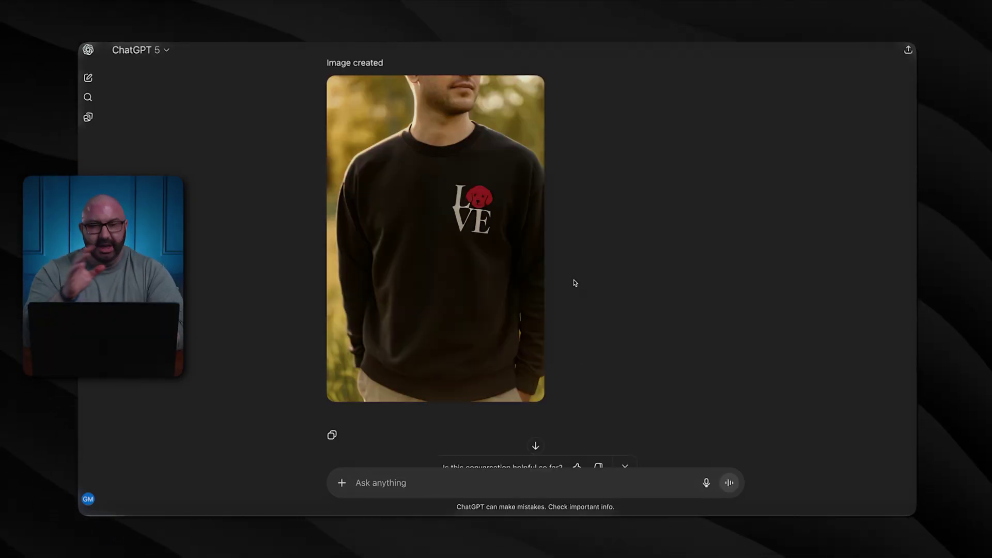
Step: Review ChatGPT's sweatshirt photo against its source design and prompt, and compare it with the embroidered sweatshirt photo in Kittl
{"action": "scroll", "coordinate": [575, 282], "scroll_direction": "up", "scroll_amount": 5}
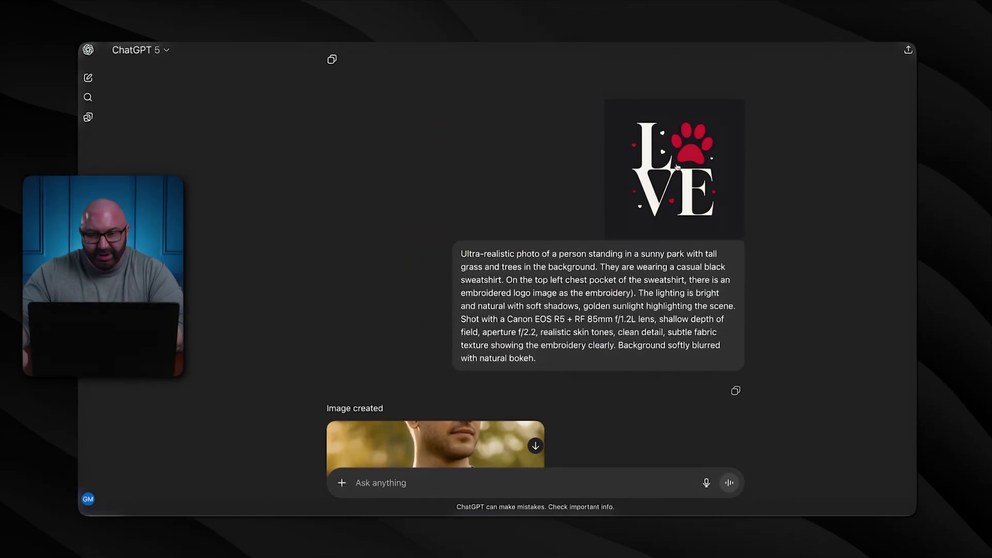
{"action": "scroll", "coordinate": [559, 288], "scroll_direction": "down", "scroll_amount": 8}
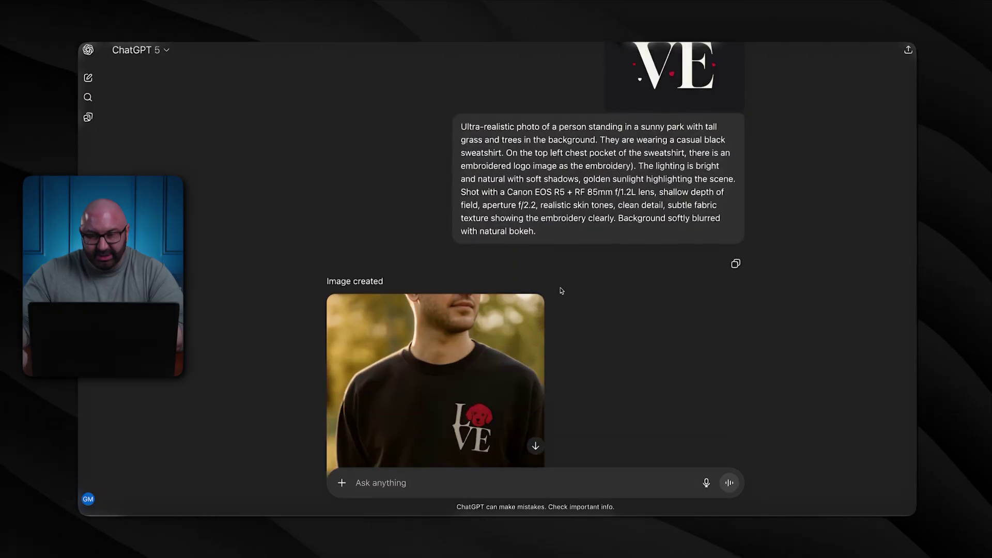
{"action": "left_click", "coordinate": [470, 188]}
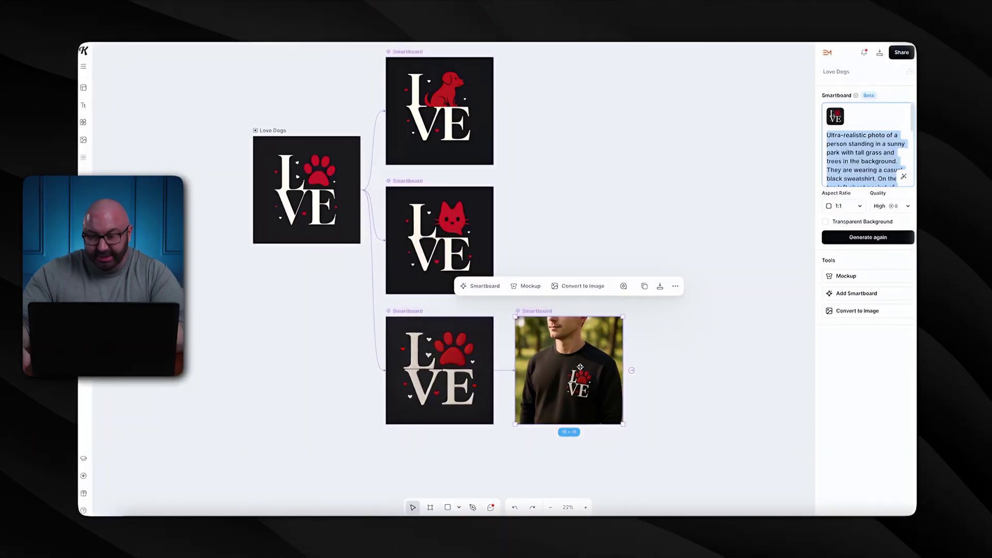
{"action": "scroll", "coordinate": [572, 357], "scroll_direction": "up", "scroll_amount": 10}
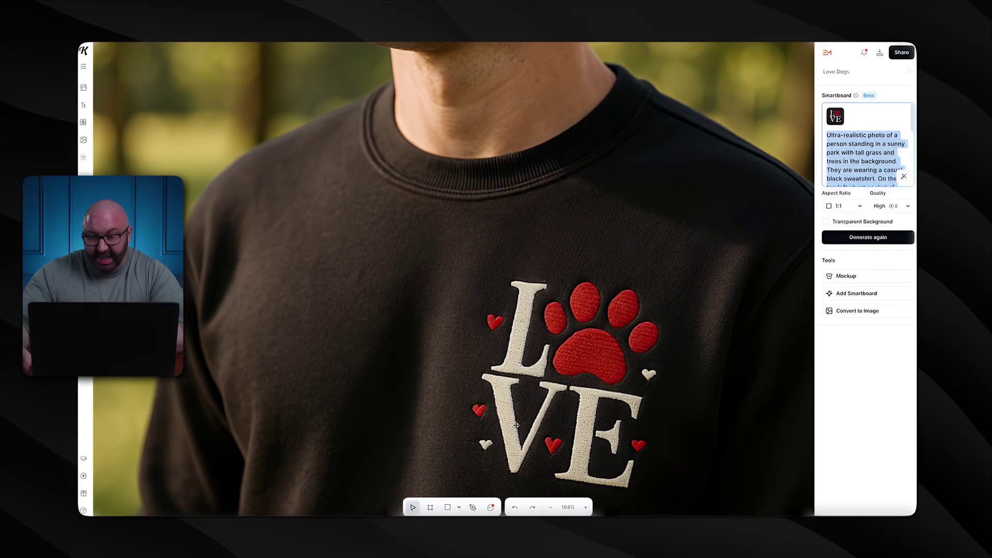
{"action": "scroll", "coordinate": [611, 373], "scroll_direction": "down", "scroll_amount": 6}
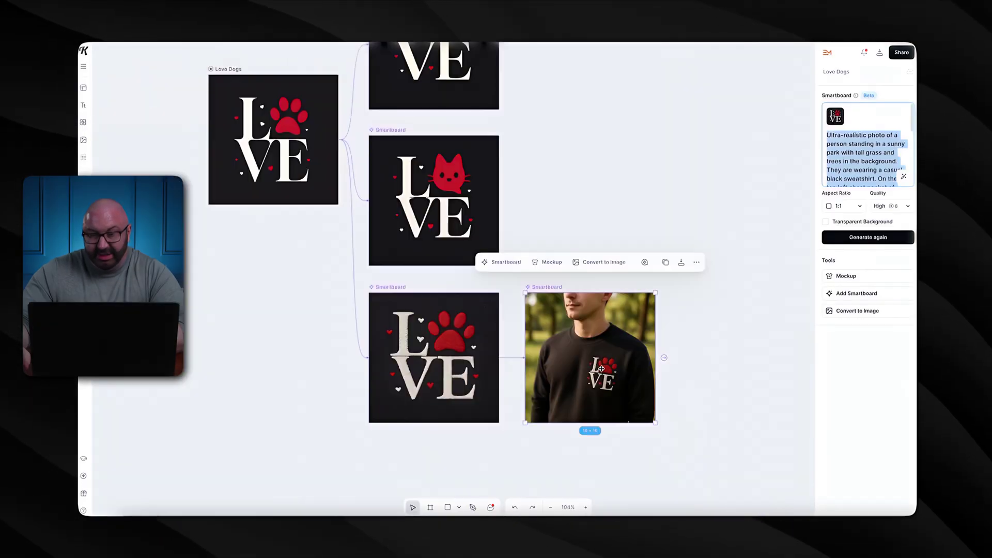
{"action": "scroll", "coordinate": [578, 354], "scroll_direction": "down", "scroll_amount": 4}
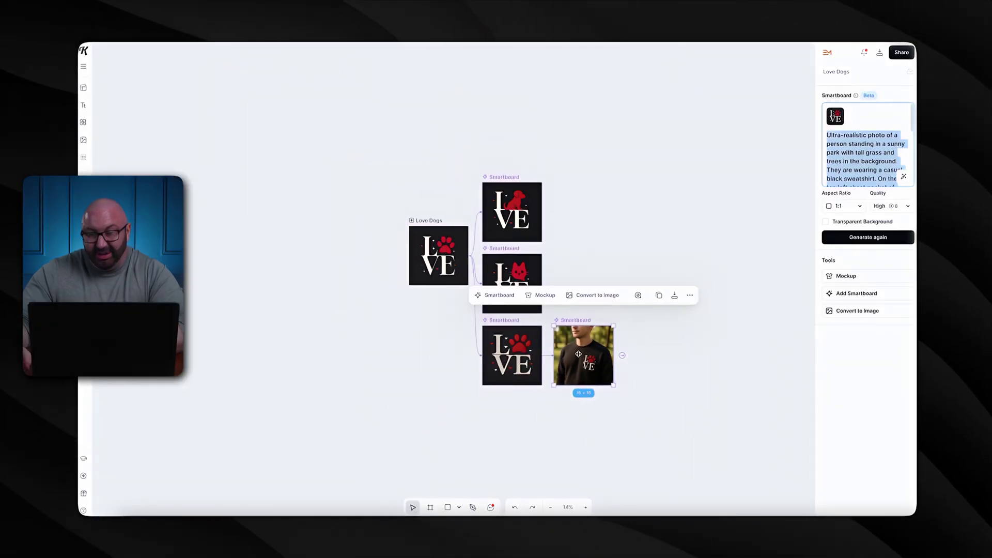